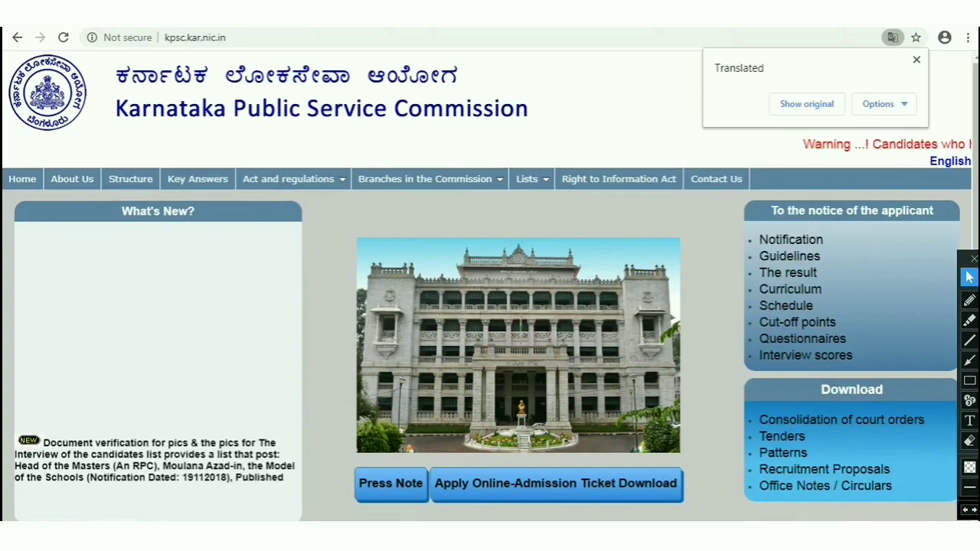
Dismiss the translation notice and go to the Apply Online-Admission Ticket Download page.
left_click(916, 59)
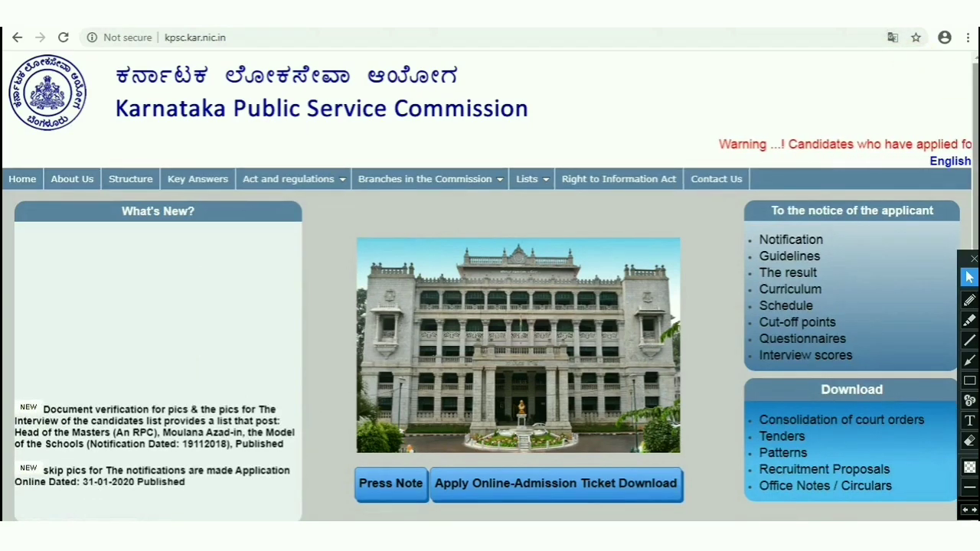
scroll(518, 431, "down", 1)
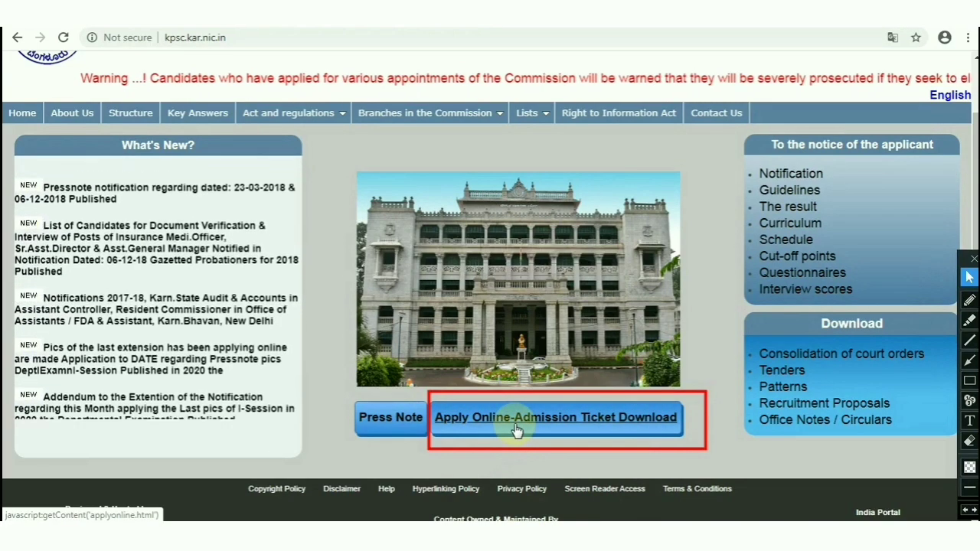
left_click(515, 429)
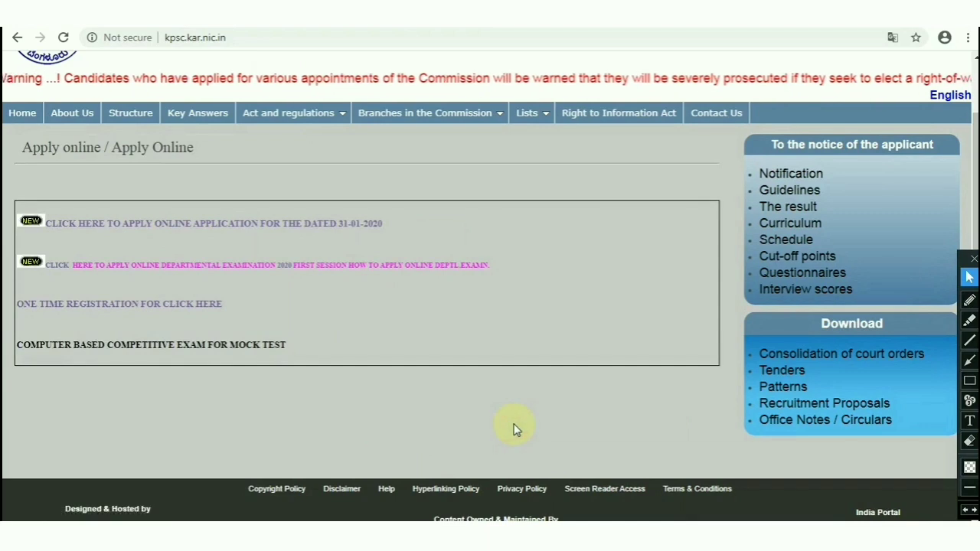
left_click(969, 381)
left_click_drag(16, 201, 416, 241)
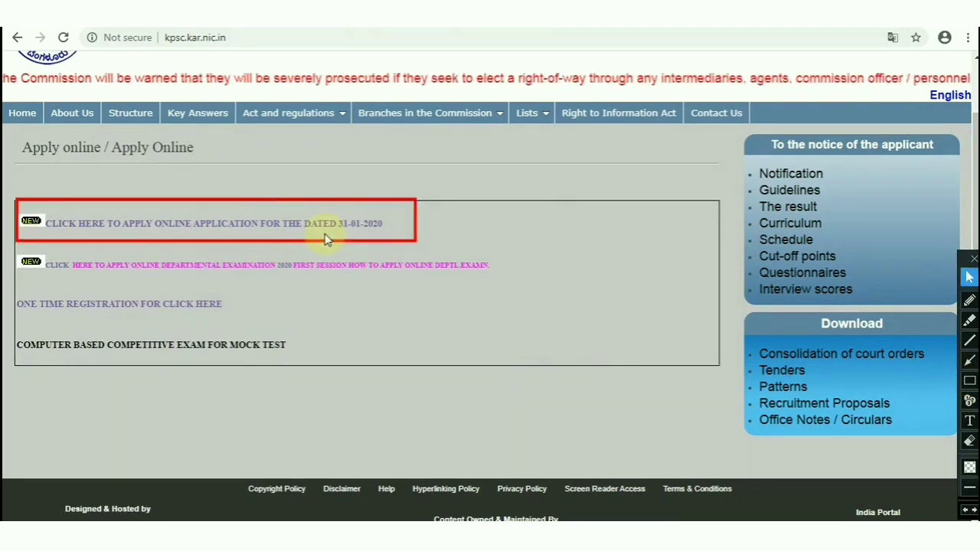
Follow the online application dated 31-01-2020 and review the portal's recruitment listing.
left_click(257, 230)
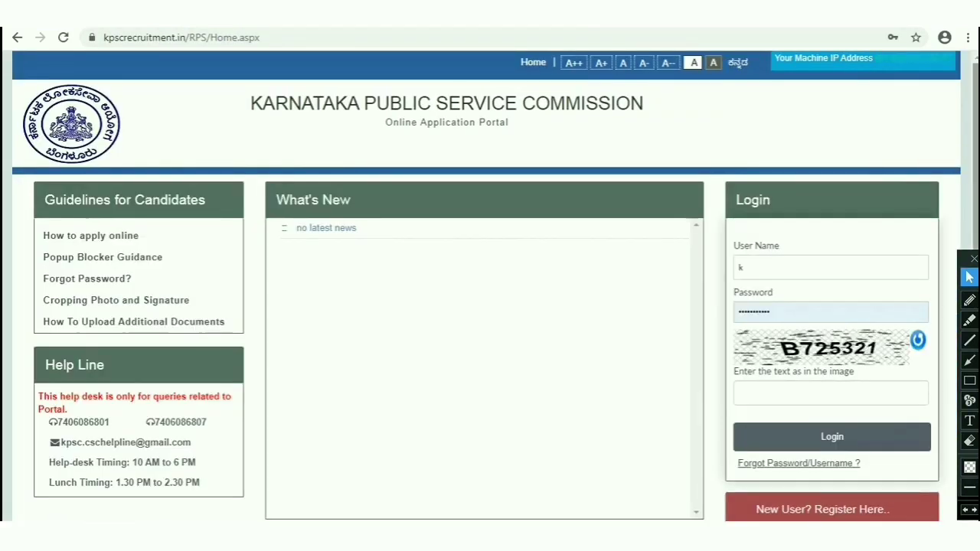
scroll(487, 322, "down", 3)
scroll(490, 307, "up", 2)
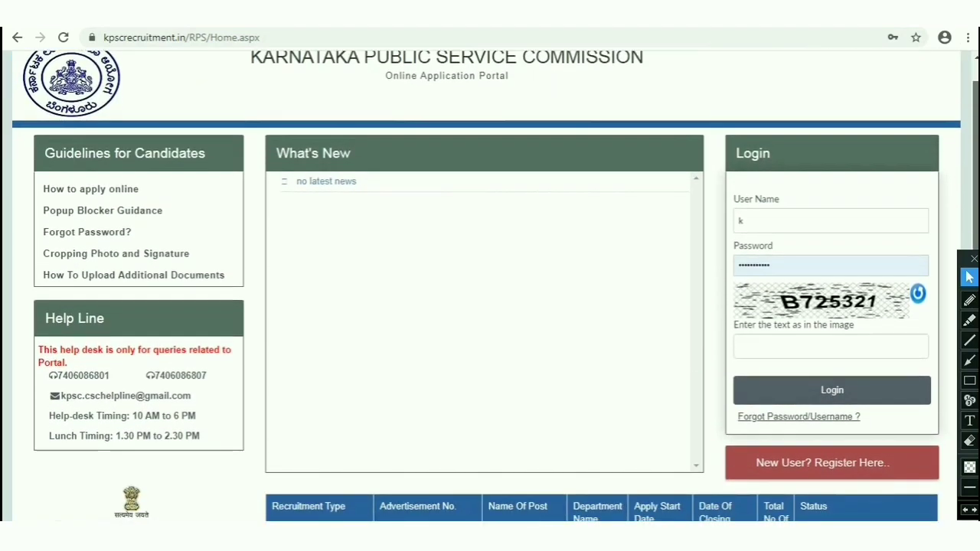
scroll(490, 307, "up", 1)
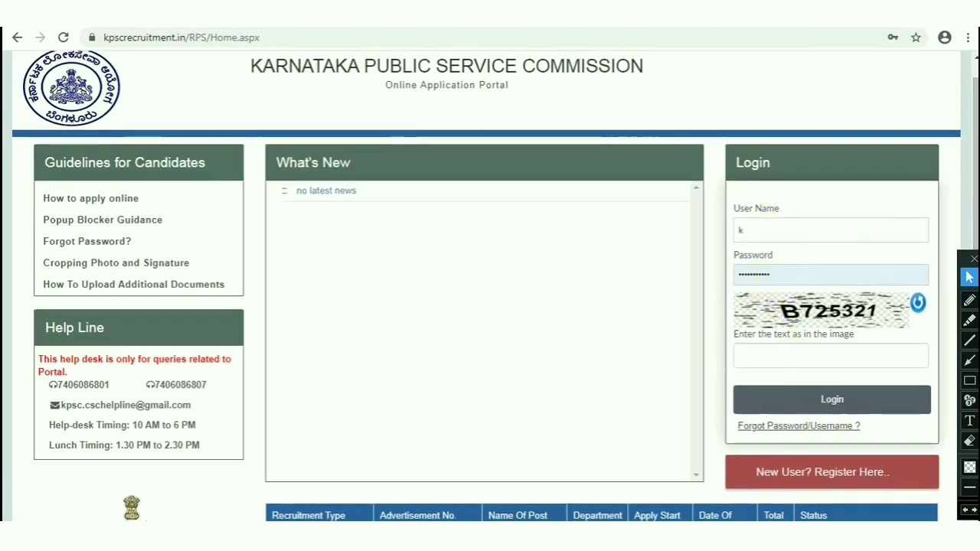
scroll(804, 374, "down", 3)
scroll(491, 306, "up", 1)
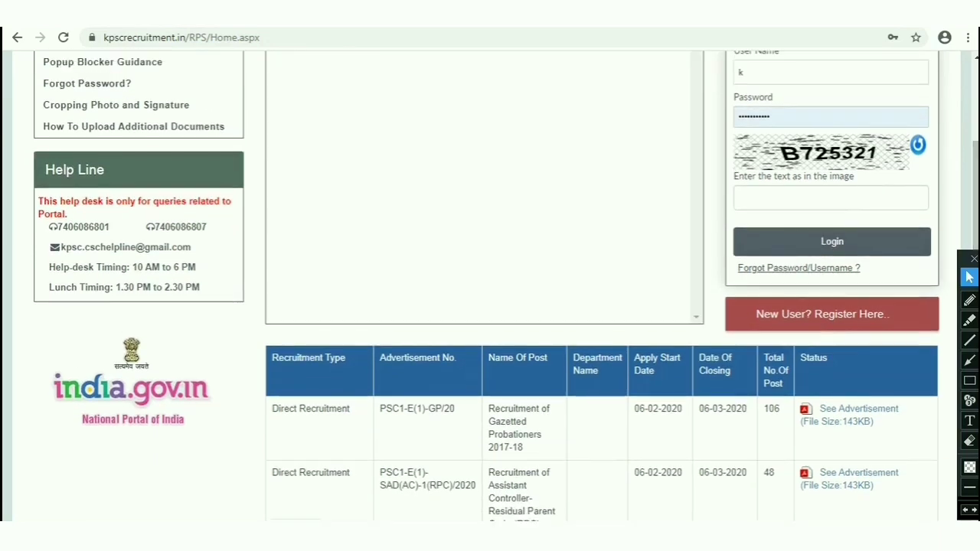
left_click(970, 380)
left_click_drag(716, 291, 952, 338)
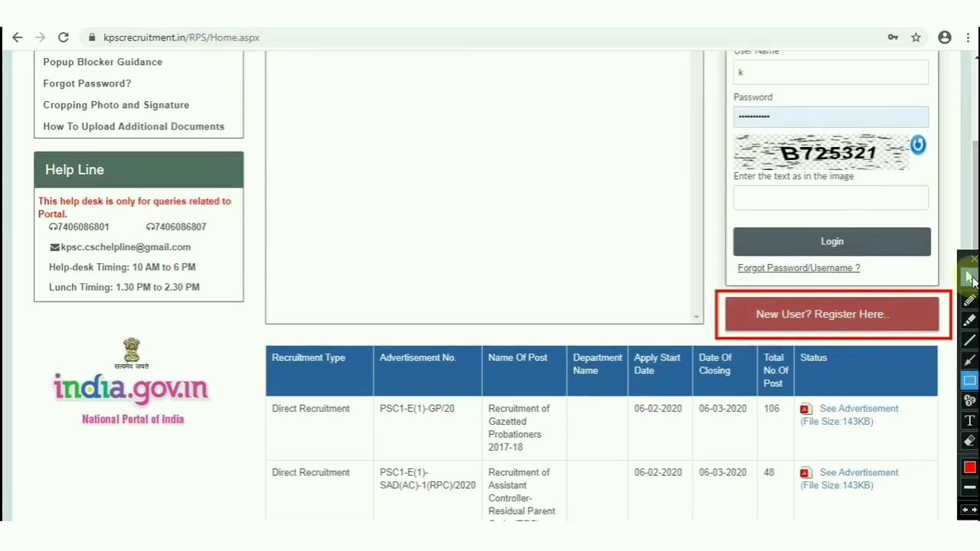
left_click(970, 278)
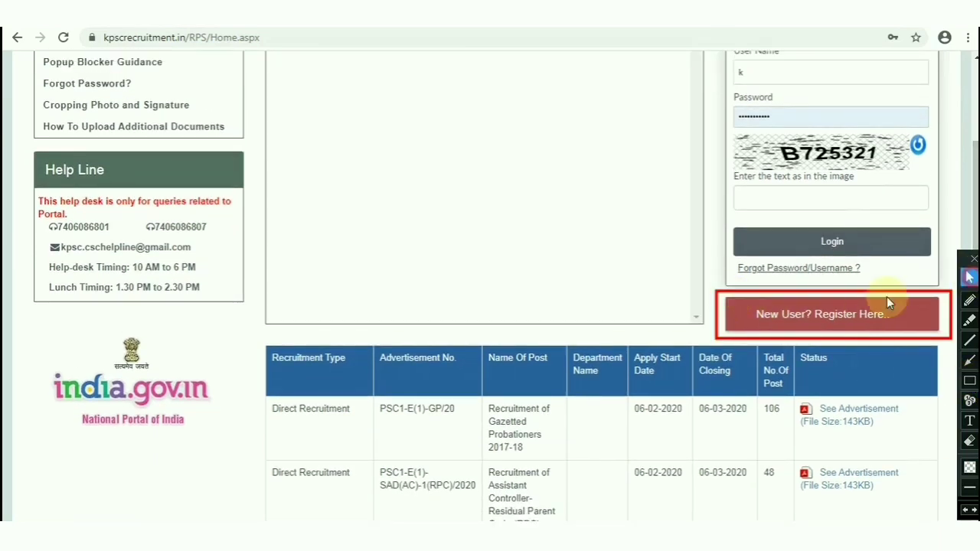
Start new-user registration and enter the account user name.
left_click(818, 322)
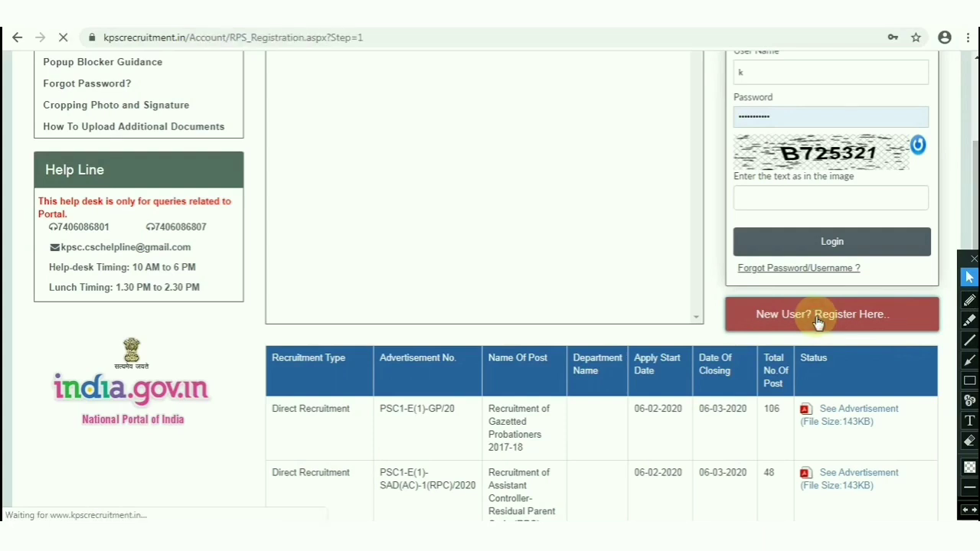
scroll(816, 322, "down", 3)
scroll(963, 241, "up", 1)
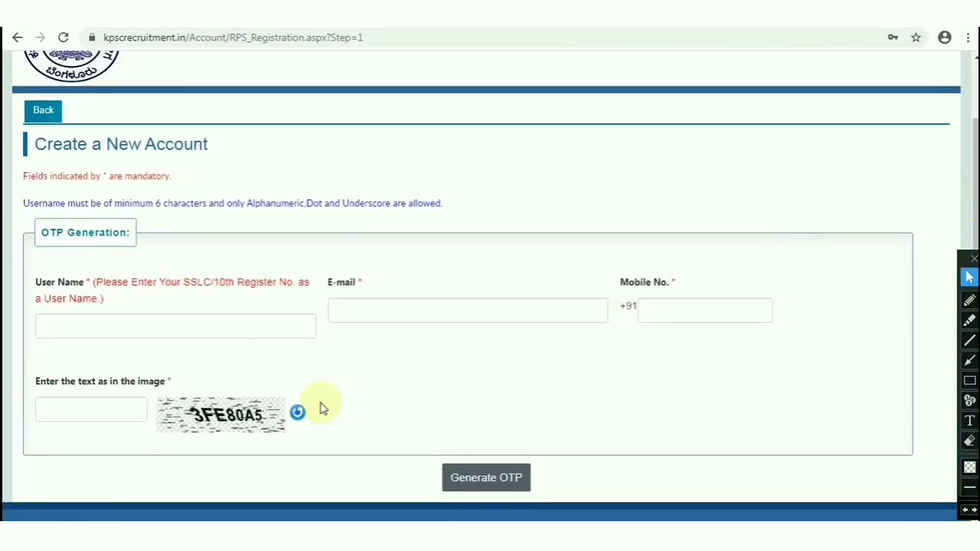
left_click(222, 328)
left_click_drag(95, 281, 142, 305)
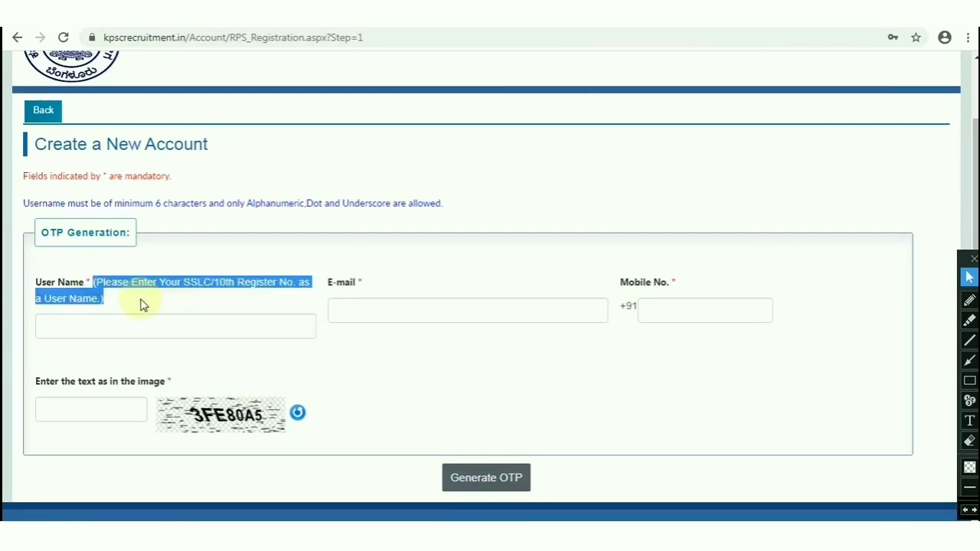
left_click(171, 300)
left_click(109, 331)
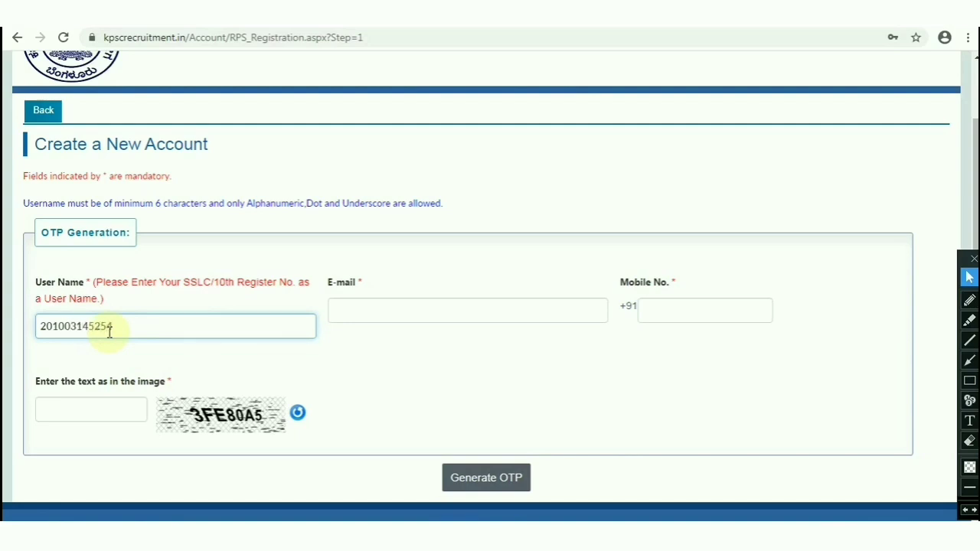
type("k")
type("annadacham")
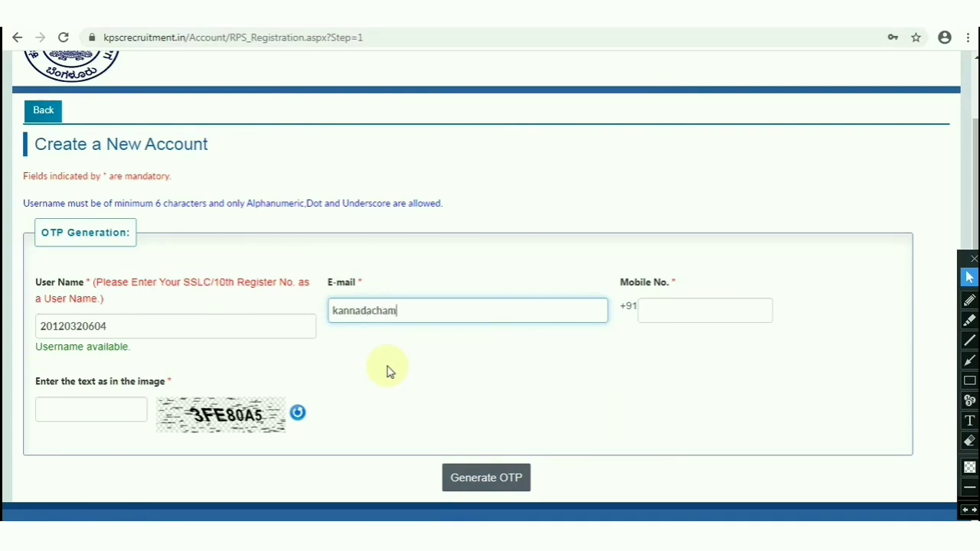
type("p@")
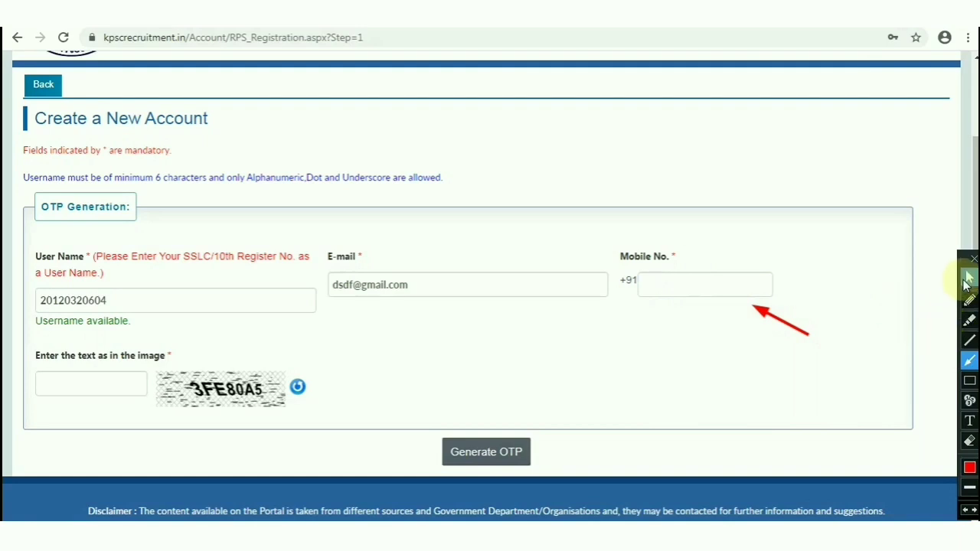
Enter the captcha image text, generate the OTP and acknowledge the OTP-sent notice.
left_click(970, 277)
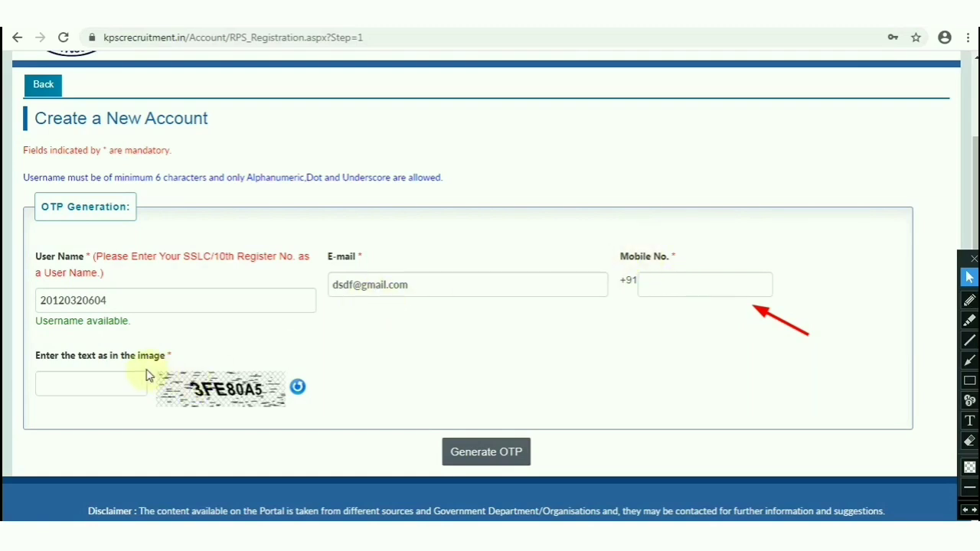
left_click(79, 377)
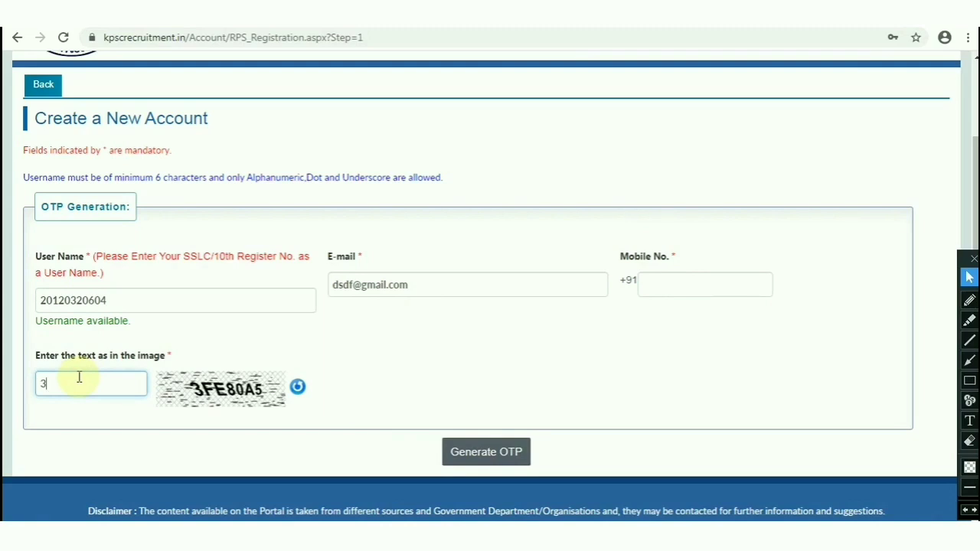
type("3FE80A5")
scroll(512, 390, "down", 1)
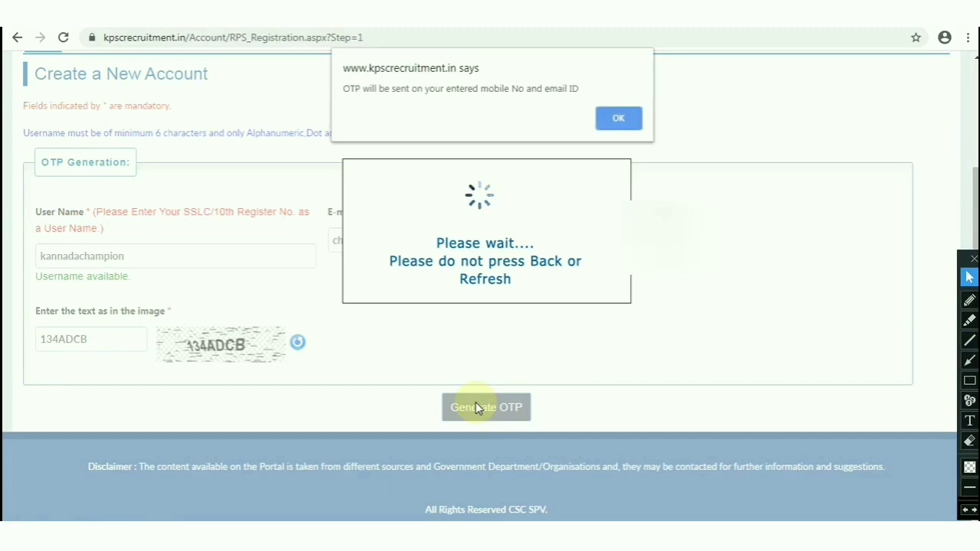
left_click(619, 118)
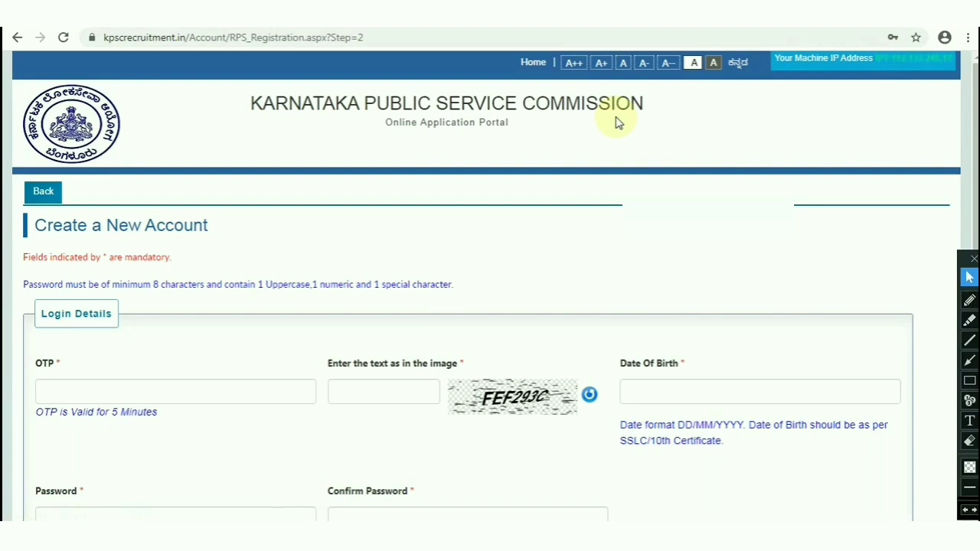
Enter the received OTP and the captcha image text.
scroll(619, 123, "down", 2)
left_click(207, 286)
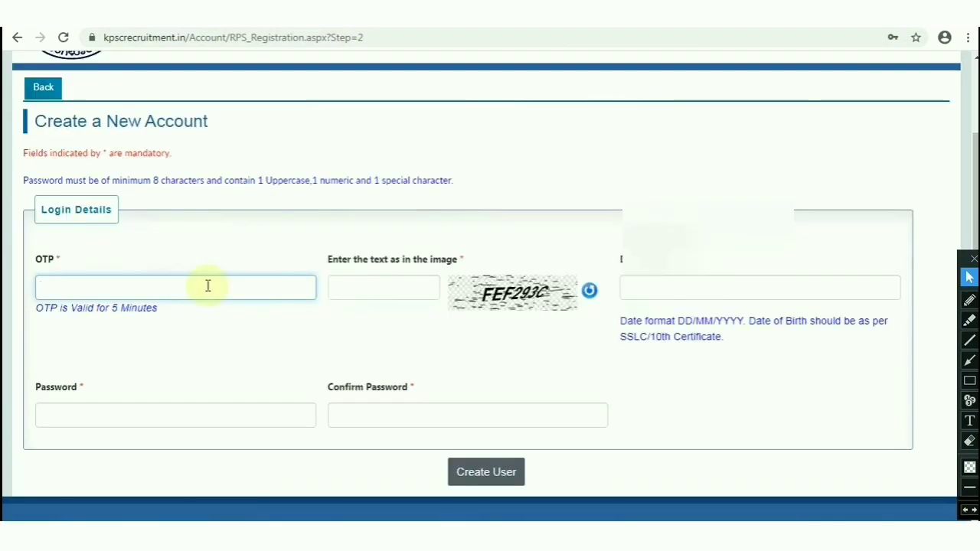
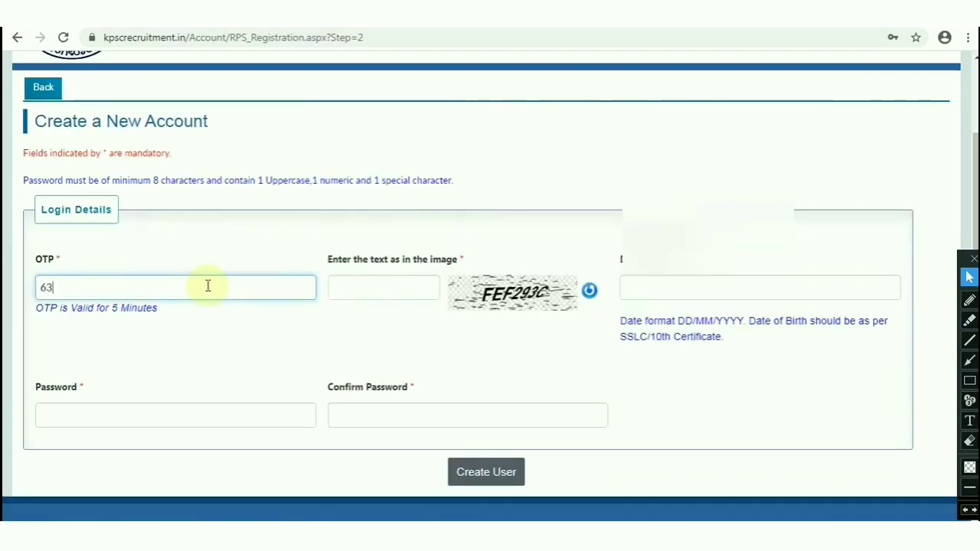
left_click(365, 291)
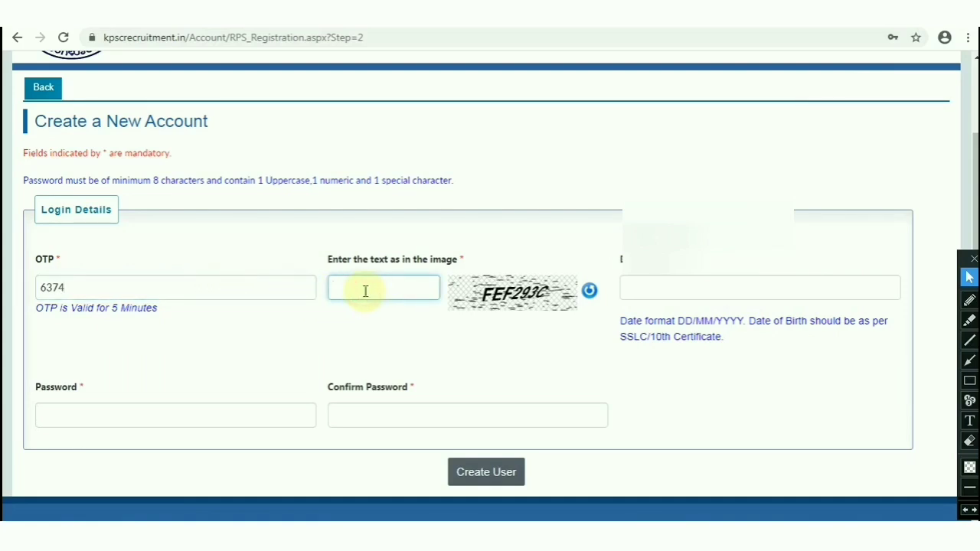
Use the date-of-birth calendar to step back to the 2000-2009 years.
left_click(720, 289)
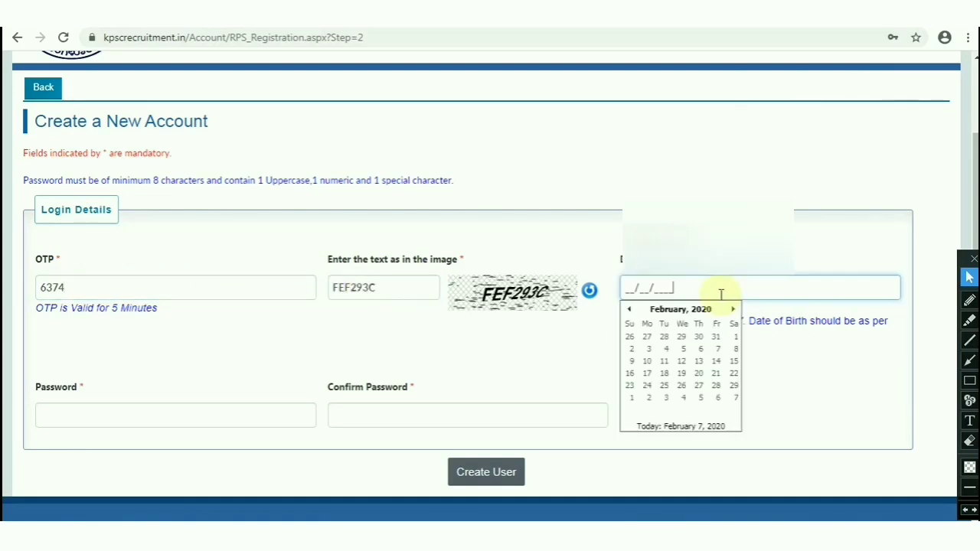
left_click(703, 310)
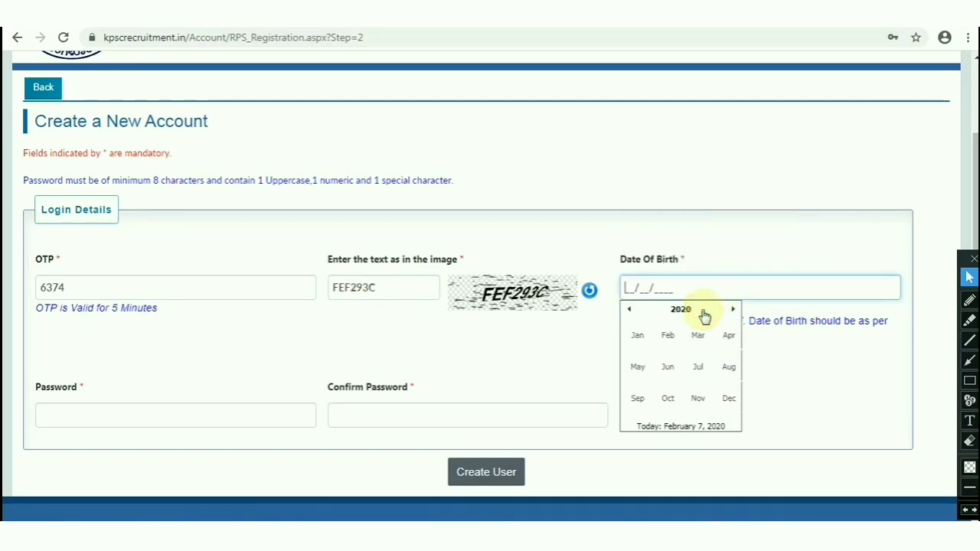
left_click(681, 312)
left_click(630, 310)
left_click(629, 311)
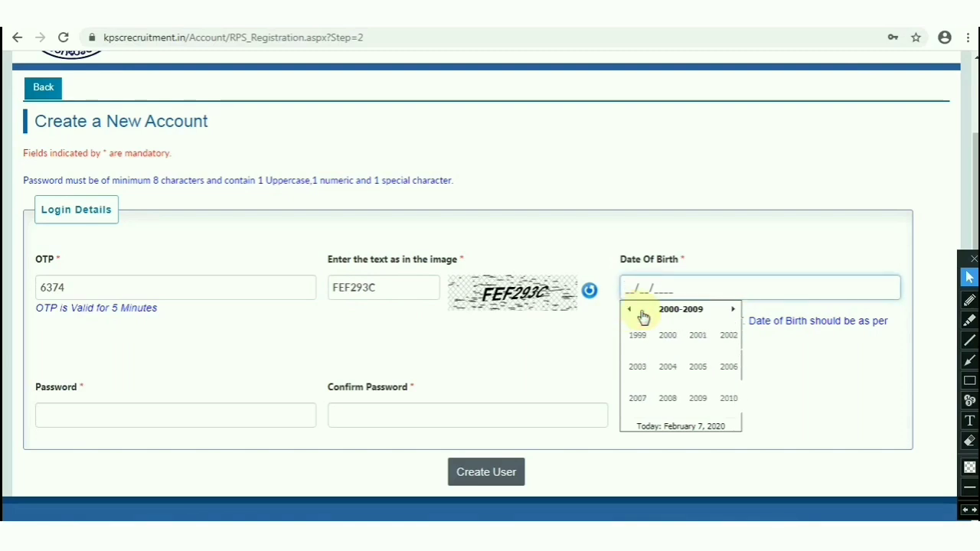
Fill in and confirm the password, create the user and accept the success alert.
left_click_drag(111, 181, 454, 182)
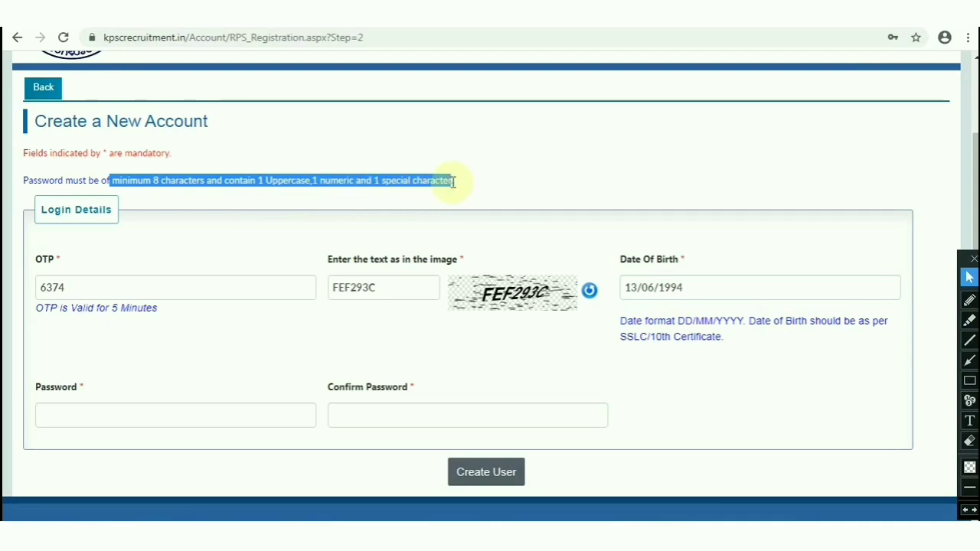
left_click(124, 409)
left_click(400, 426)
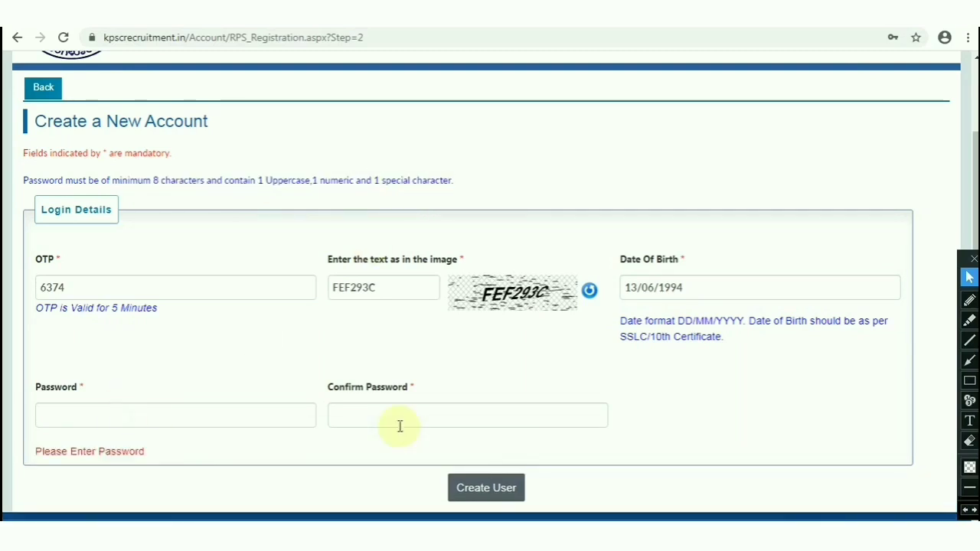
left_click(970, 380)
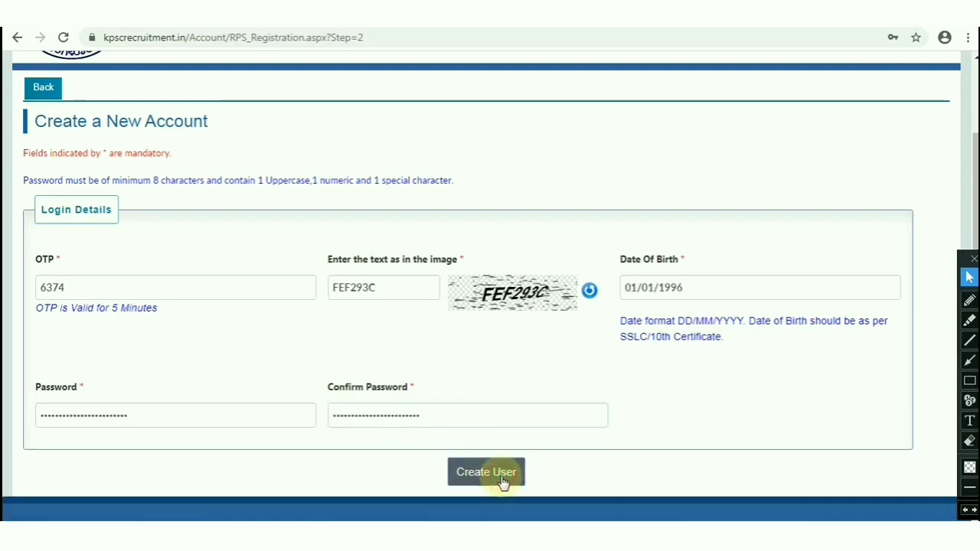
left_click(503, 478)
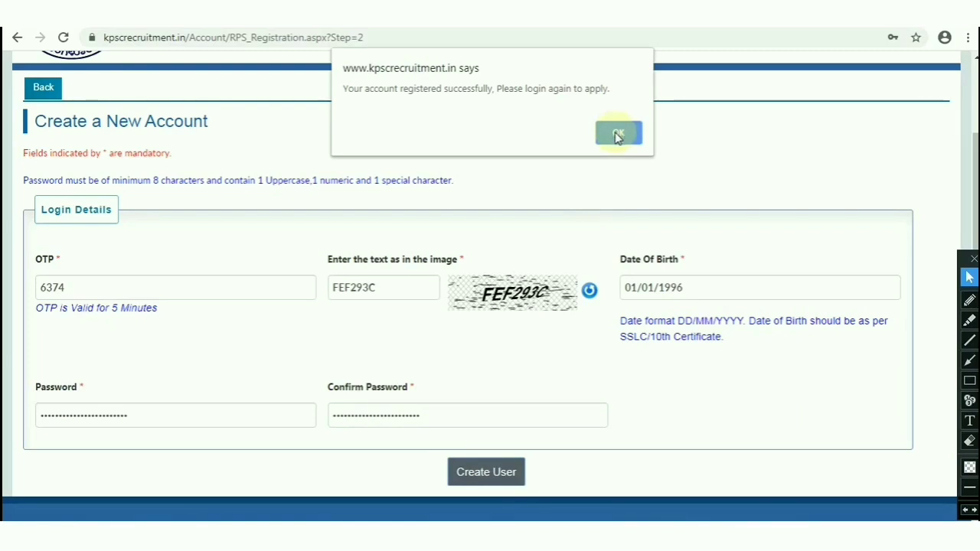
left_click(618, 135)
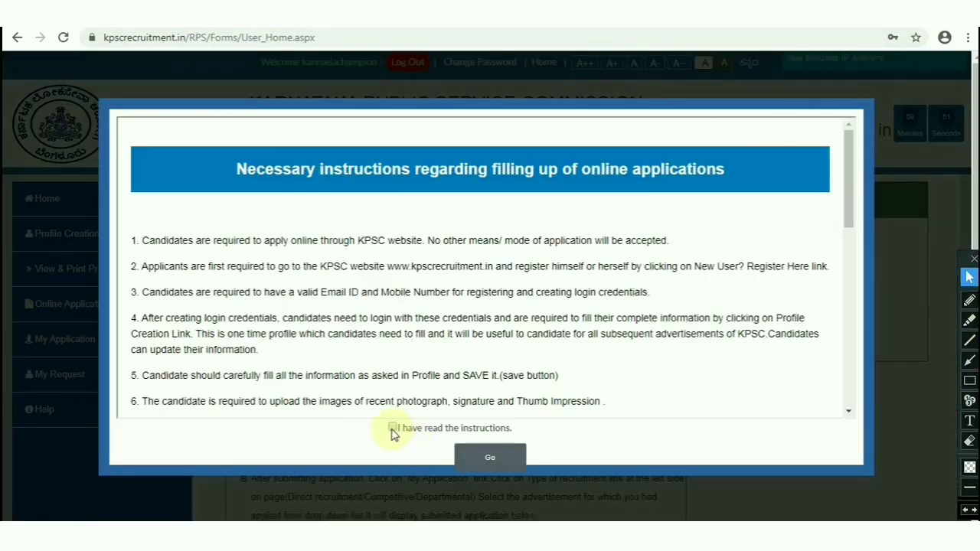
Confirm the instructions were read and close the notice to reveal the three submission stages.
left_click(393, 429)
left_click(493, 463)
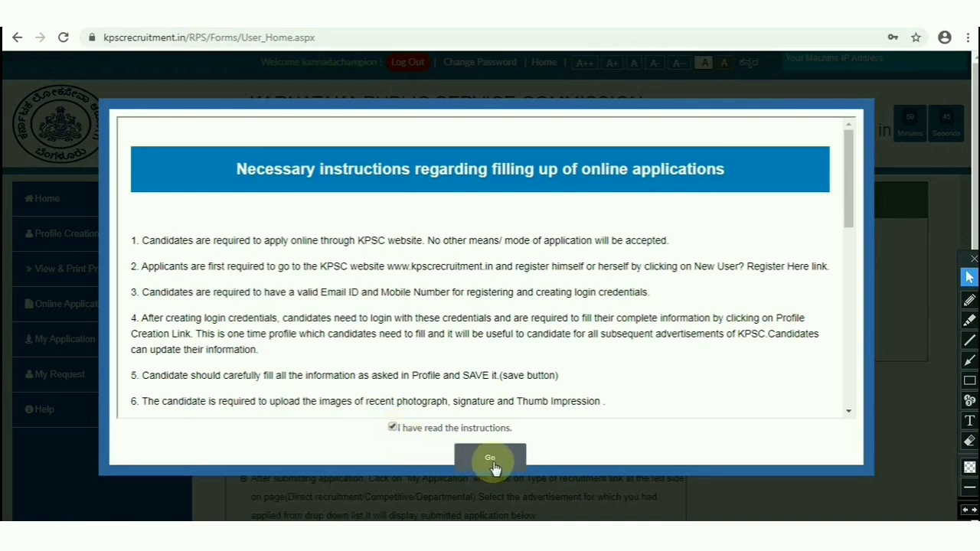
left_click(506, 460)
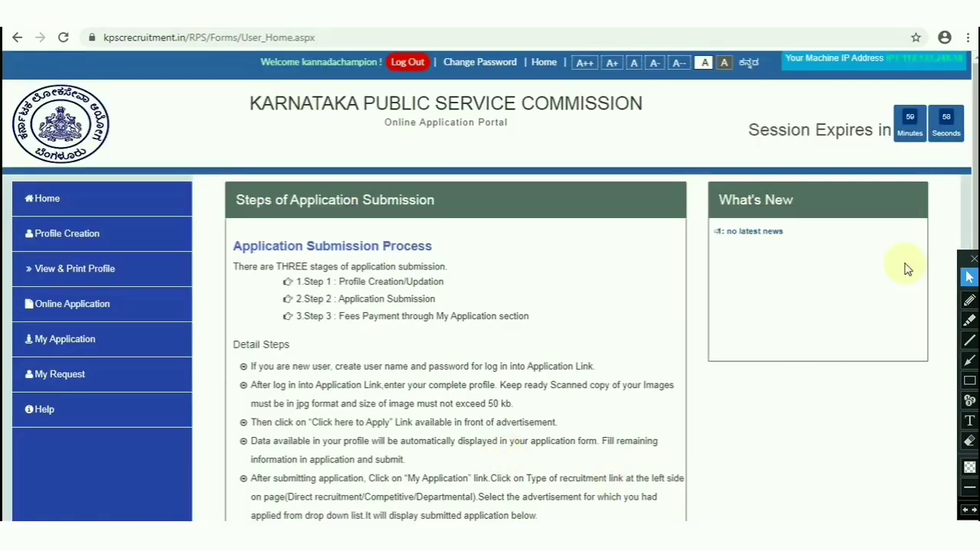
scroll(976, 238, "down", 1)
scroll(79, 234, "up", 1)
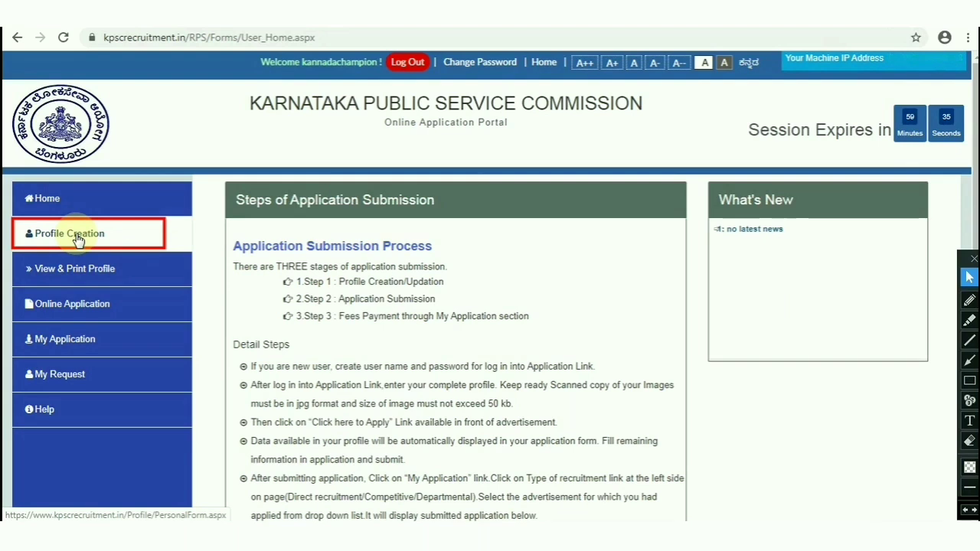
Open Profile Creation and set the identity type to PAN Card Number.
left_click(77, 239)
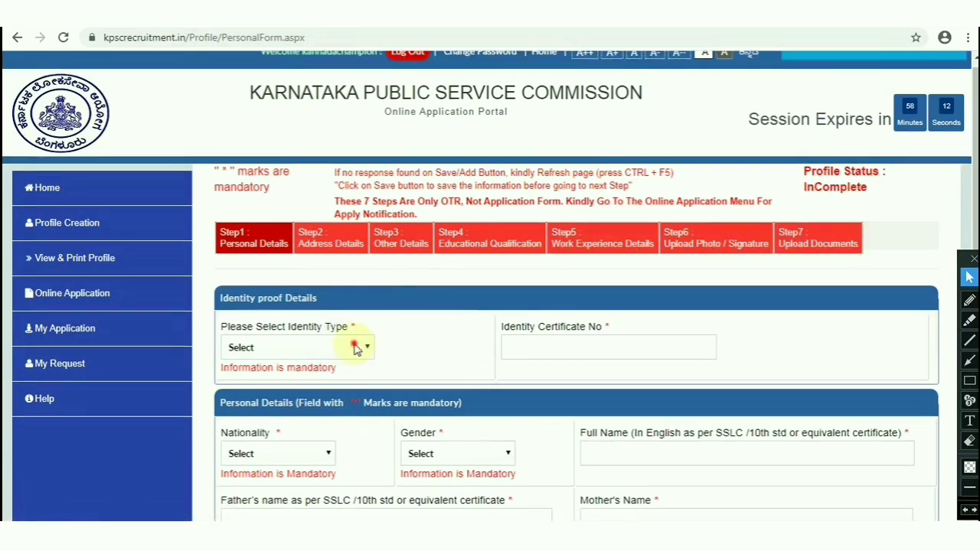
left_click(354, 349)
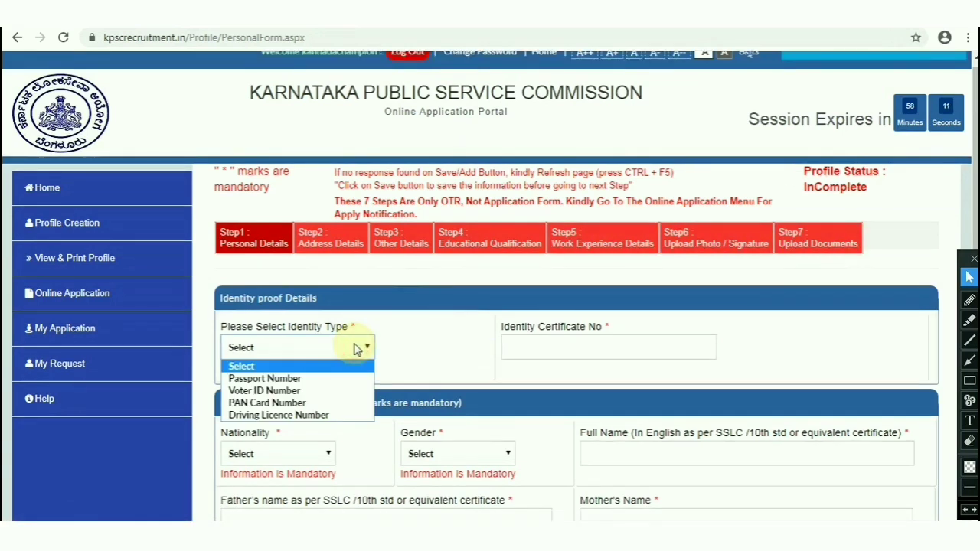
left_click(329, 405)
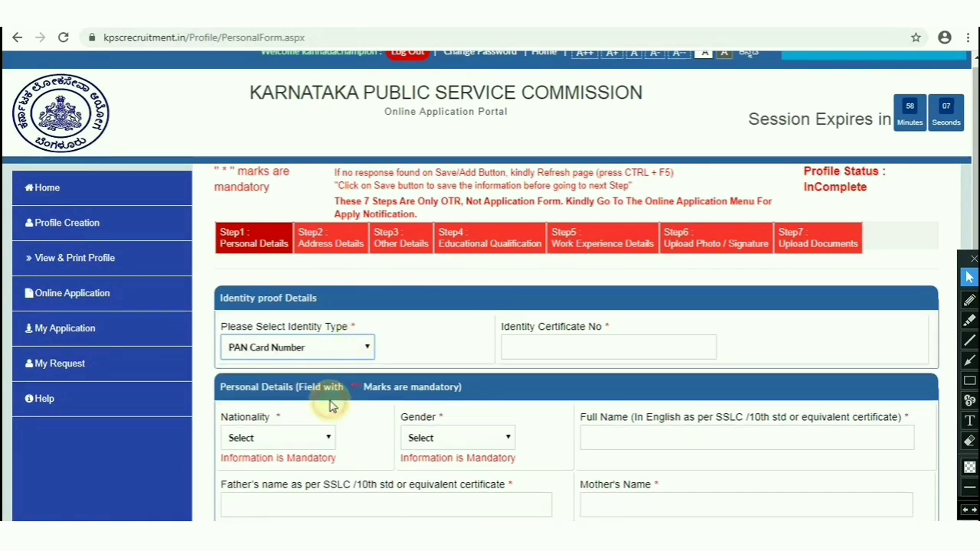
left_click(571, 340)
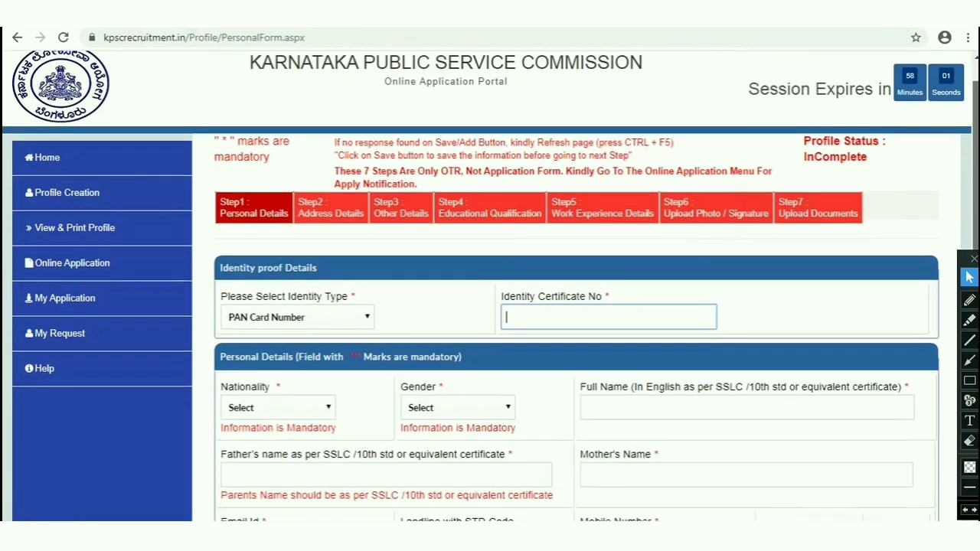
scroll(325, 132, "down", 4)
Set nationality Indian, gender Male, Karnataka domicile Yes, differently abled No, married No.
left_click(326, 128)
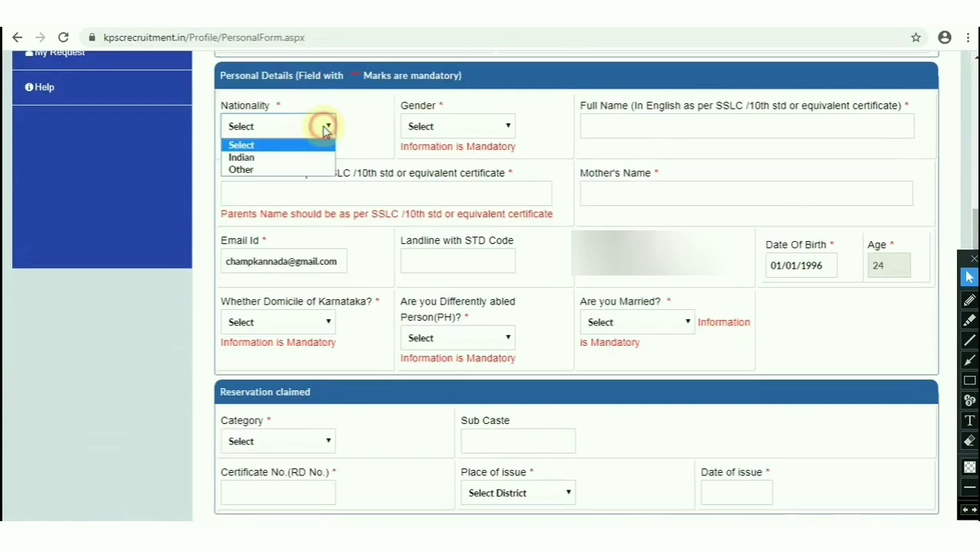
left_click(271, 158)
left_click(449, 127)
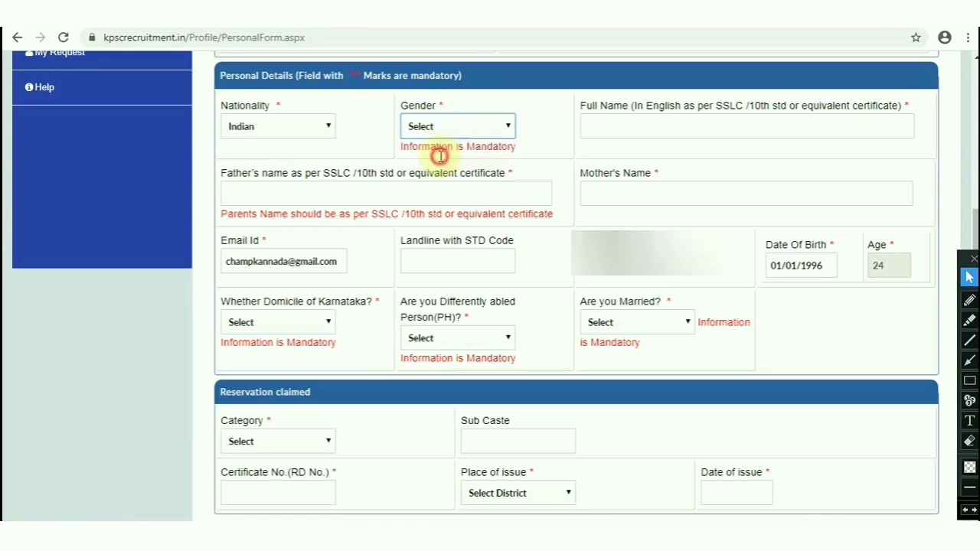
left_click(438, 157)
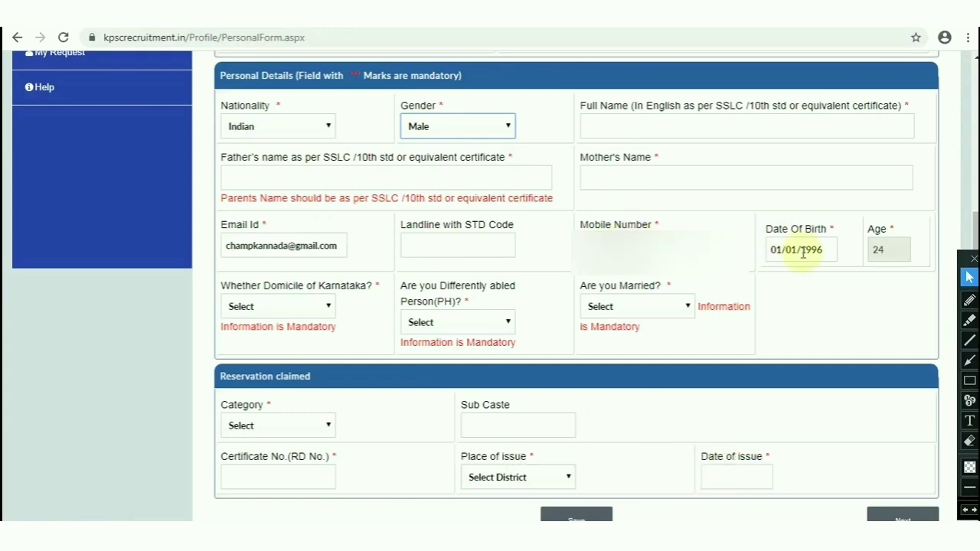
left_click(327, 307)
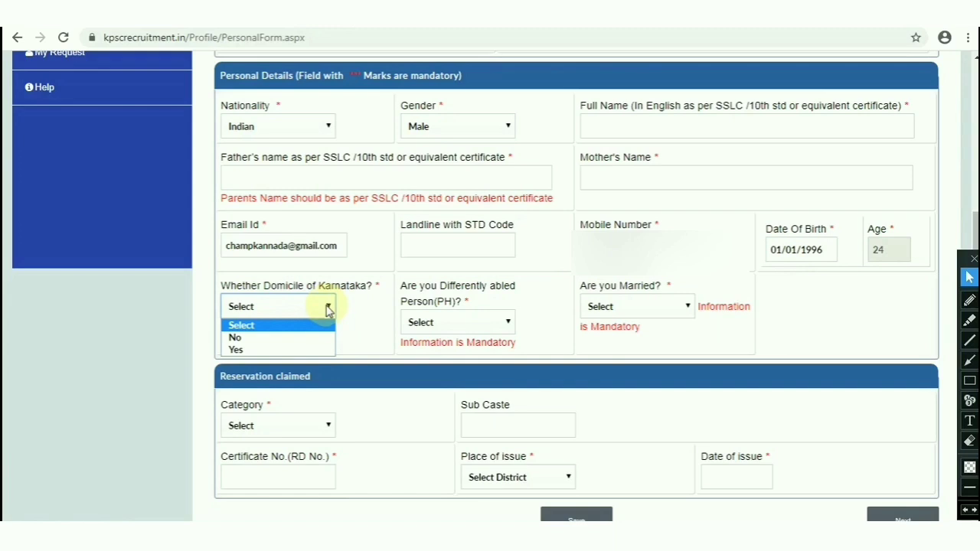
left_click(299, 355)
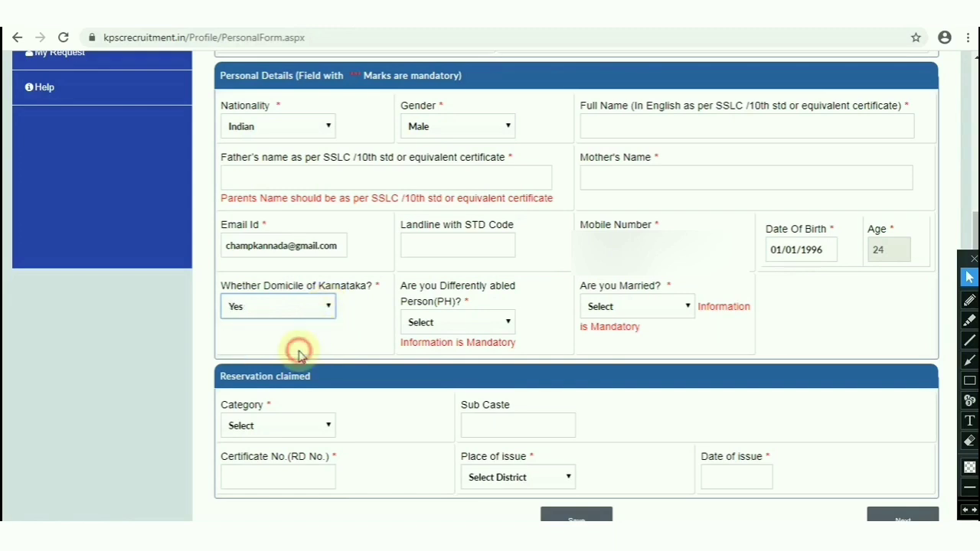
left_click(496, 324)
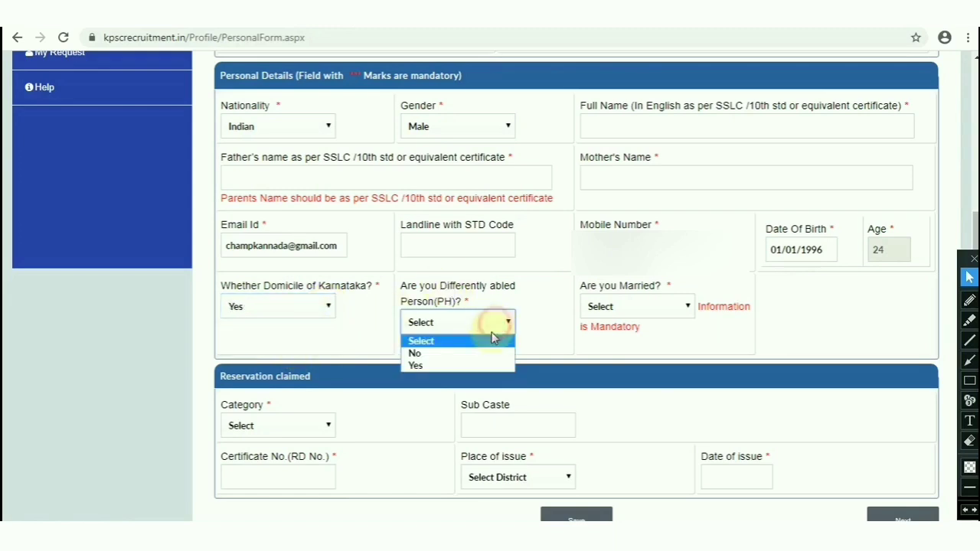
left_click(438, 355)
left_click(651, 311)
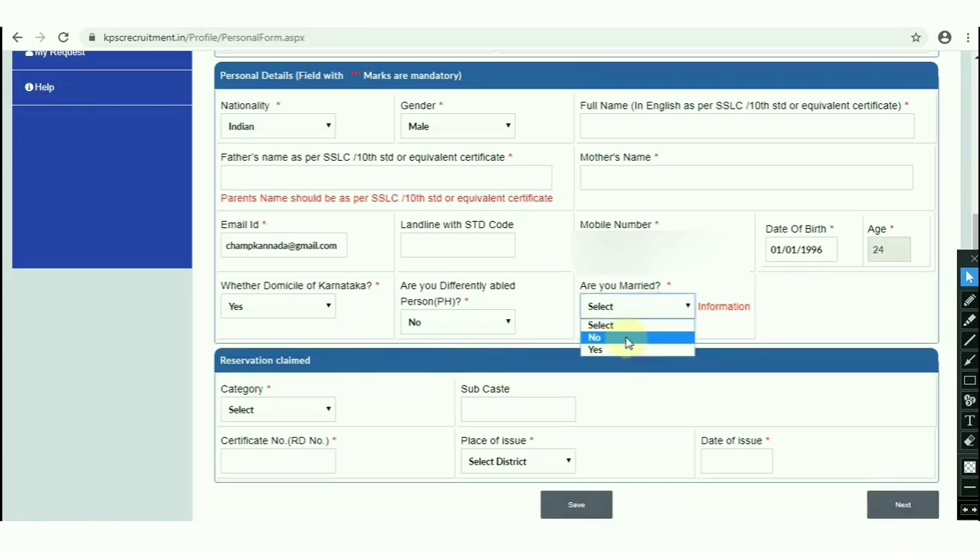
left_click(630, 339)
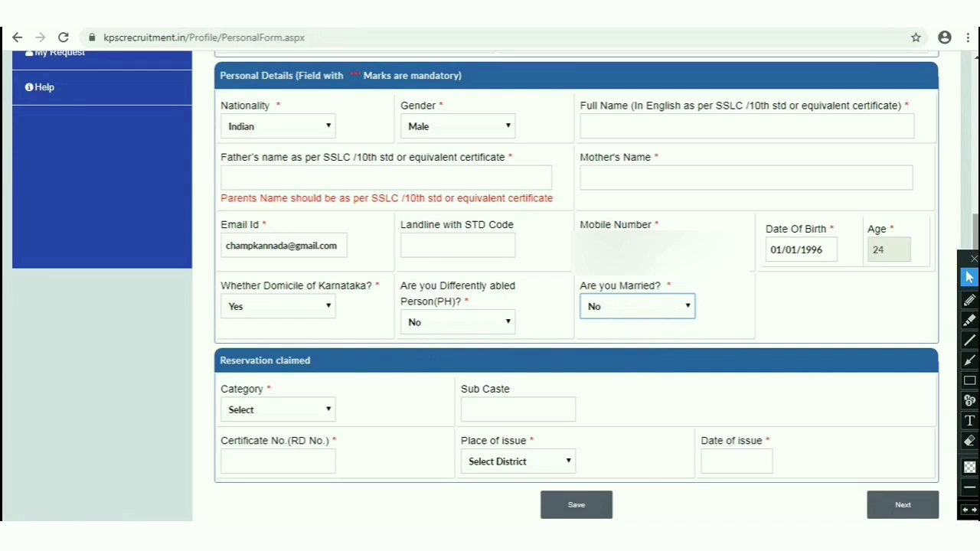
Choose Category 2B with Mysore as place of issue, then advance to Step 2.
scroll(646, 376, "down", 3)
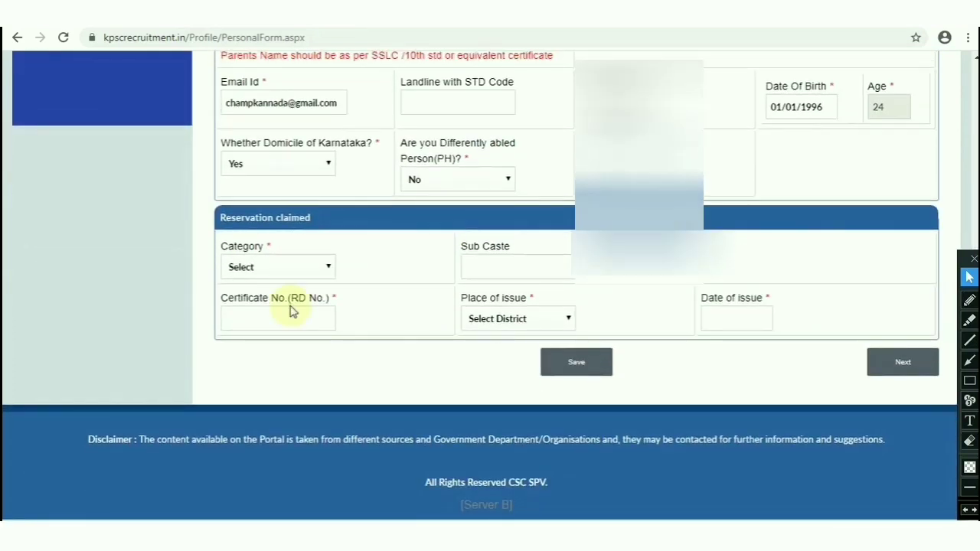
left_click(299, 270)
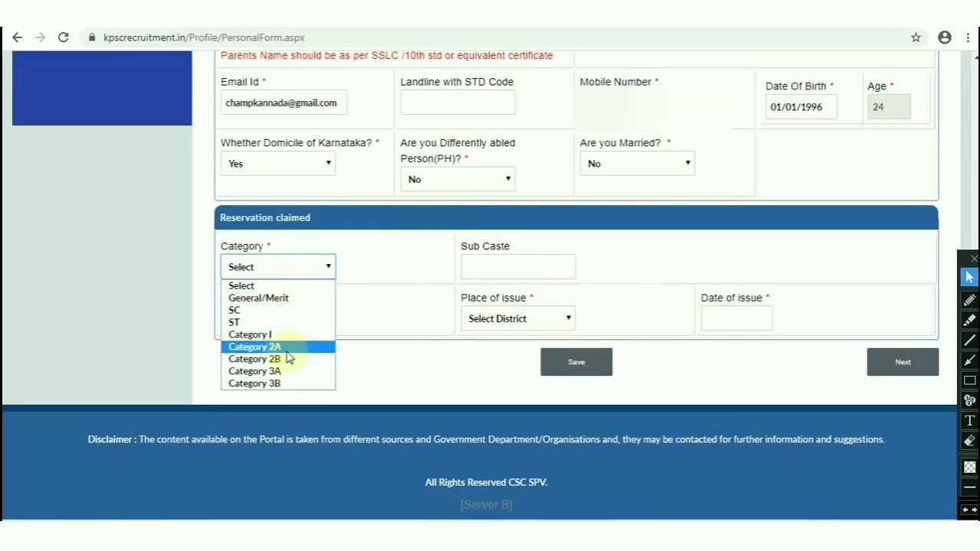
left_click(285, 360)
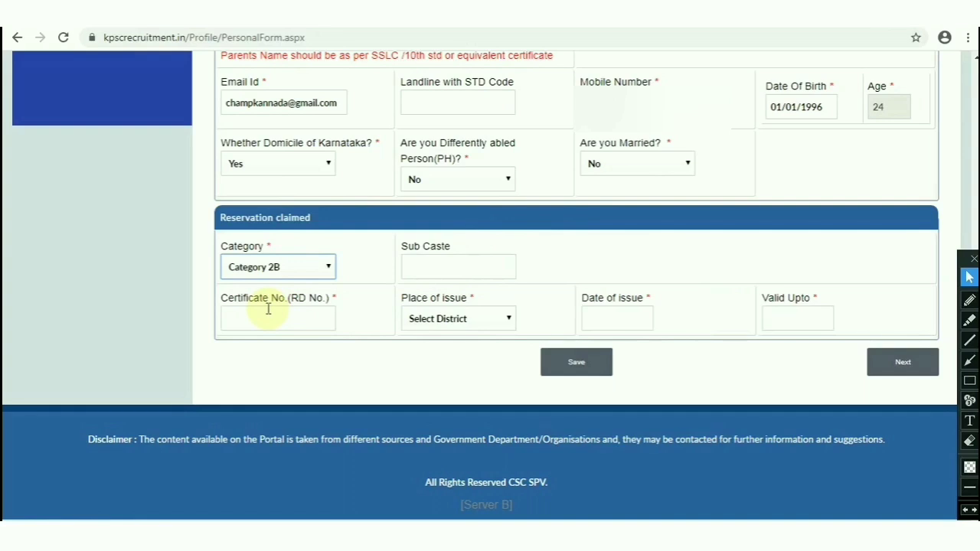
left_click(442, 322)
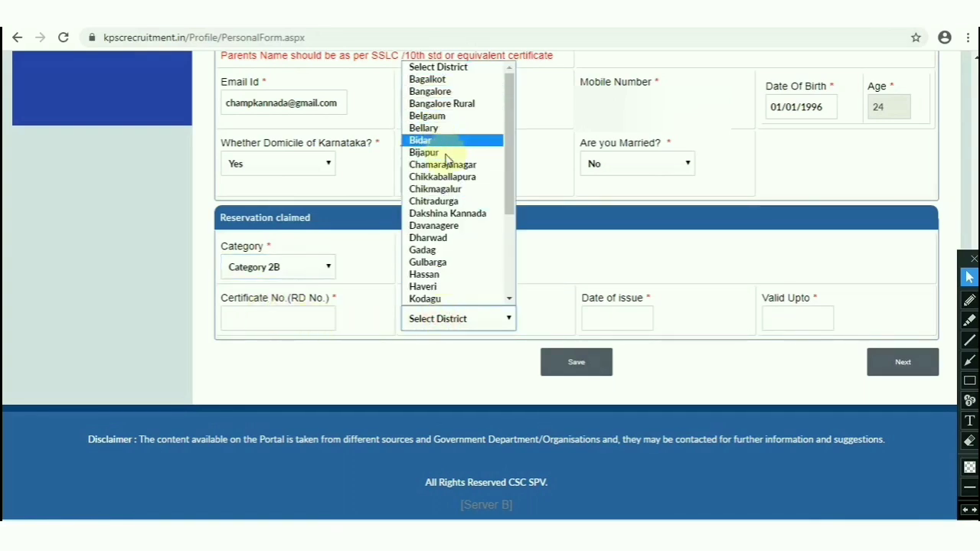
left_click_drag(508, 200, 499, 256)
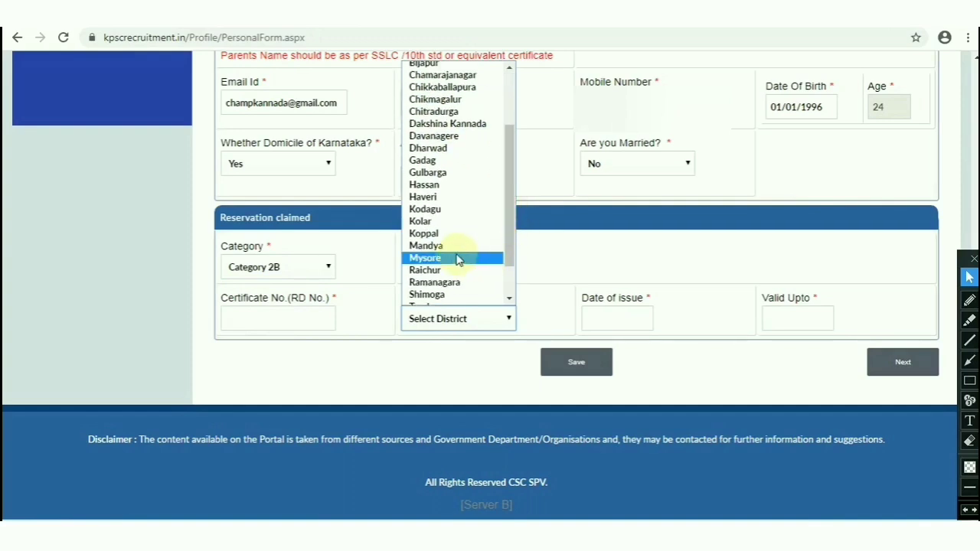
left_click(494, 255)
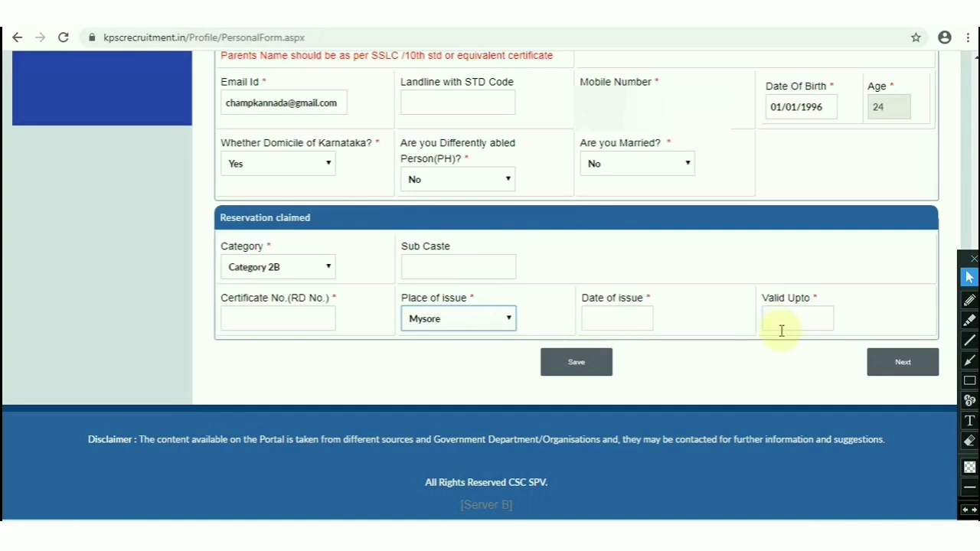
left_click(571, 366)
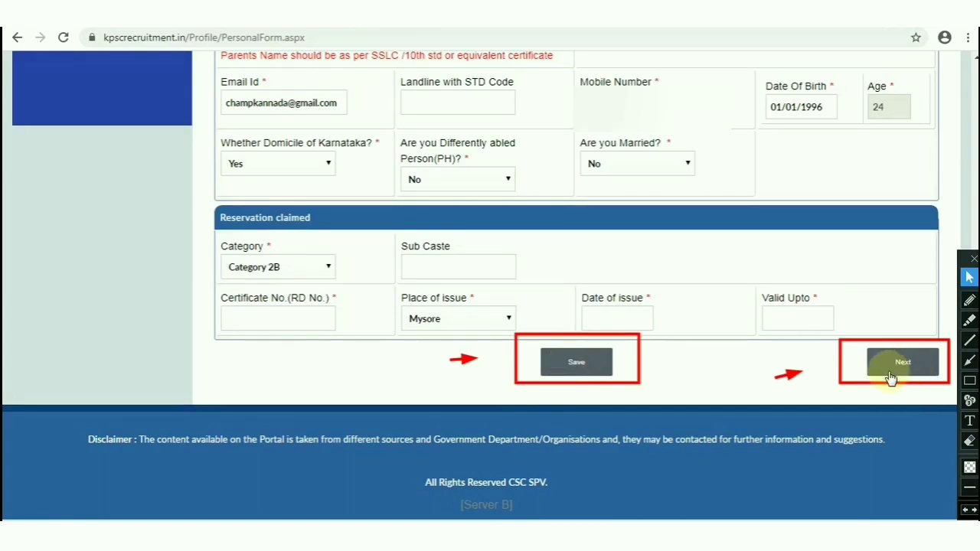
left_click(891, 375)
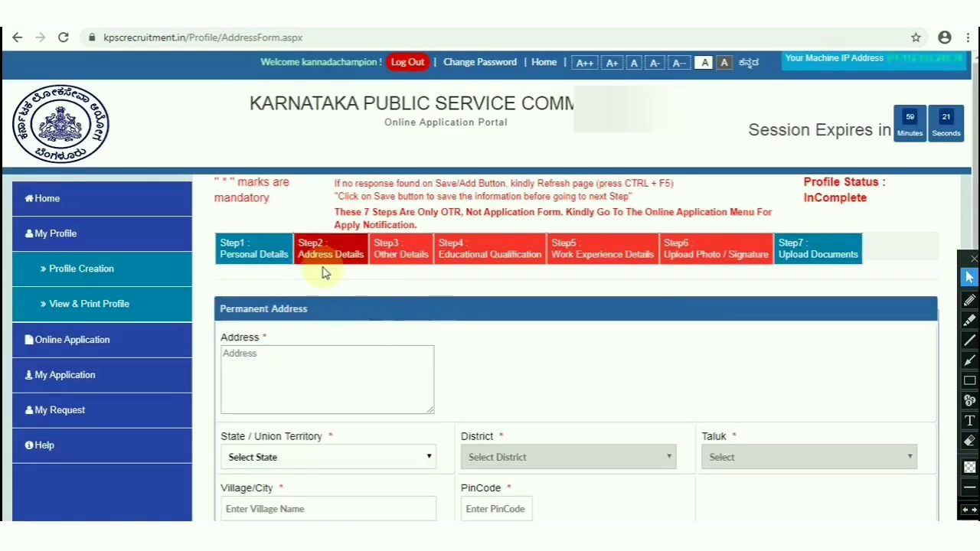
Set the permanent address state to KARNATAKA.
left_click(348, 271)
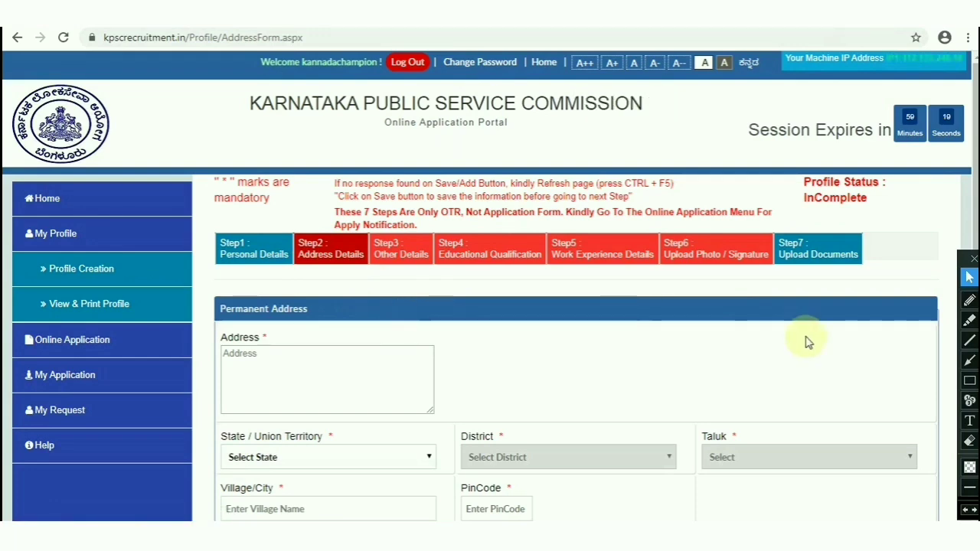
scroll(490, 286, "down", 4)
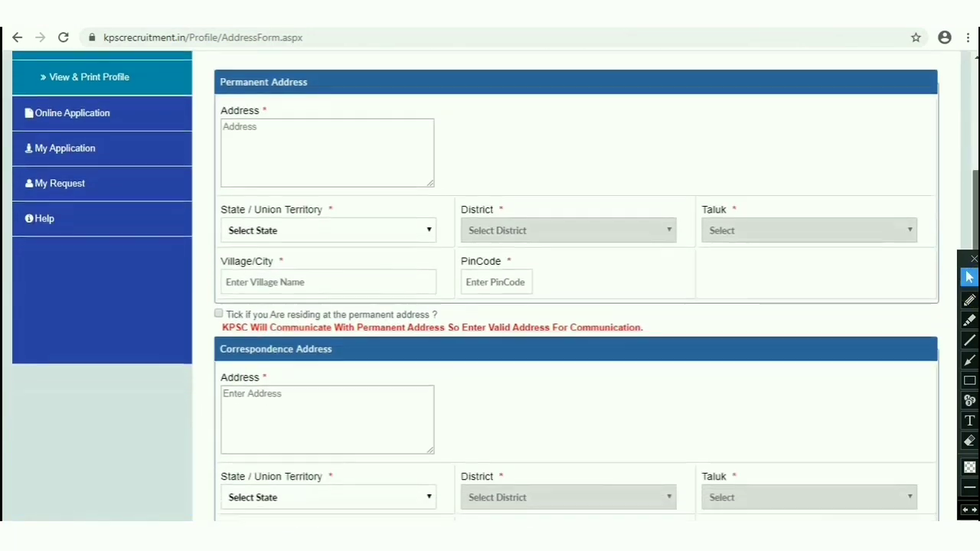
scroll(490, 286, "down", 2)
scroll(490, 285, "up", 4)
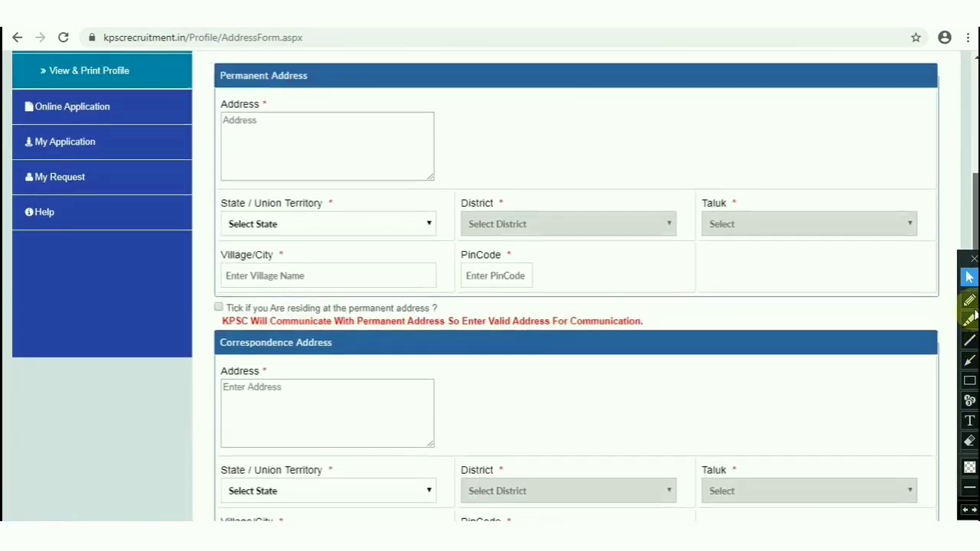
scroll(490, 286, "up", 2)
scroll(490, 285, "down", 1)
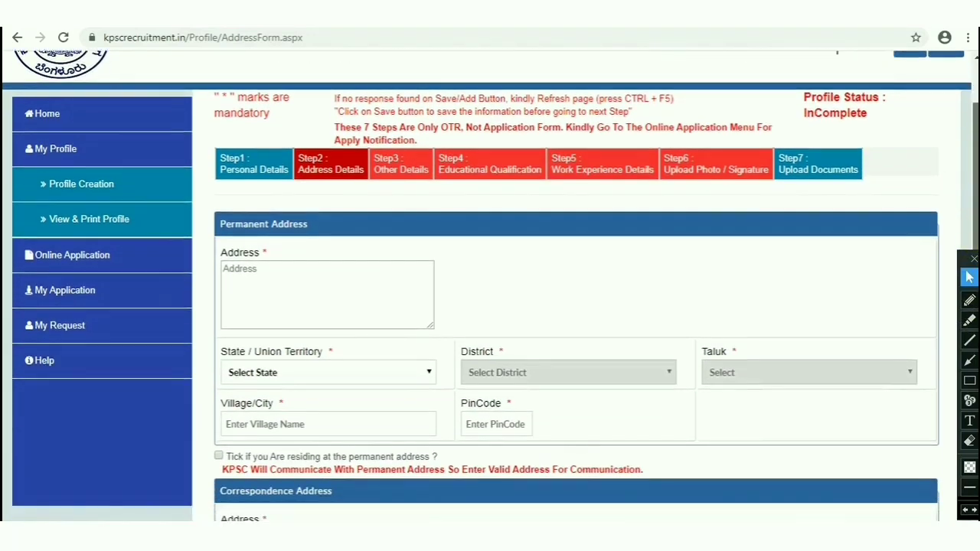
scroll(490, 286, "down", 1)
scroll(490, 285, "up", 1)
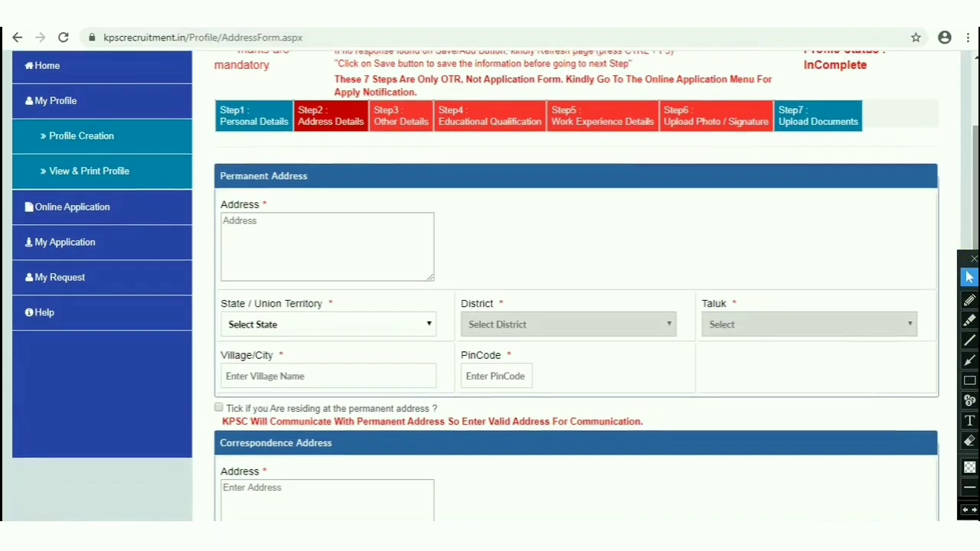
left_click(970, 360)
left_click_drag(552, 228, 469, 231)
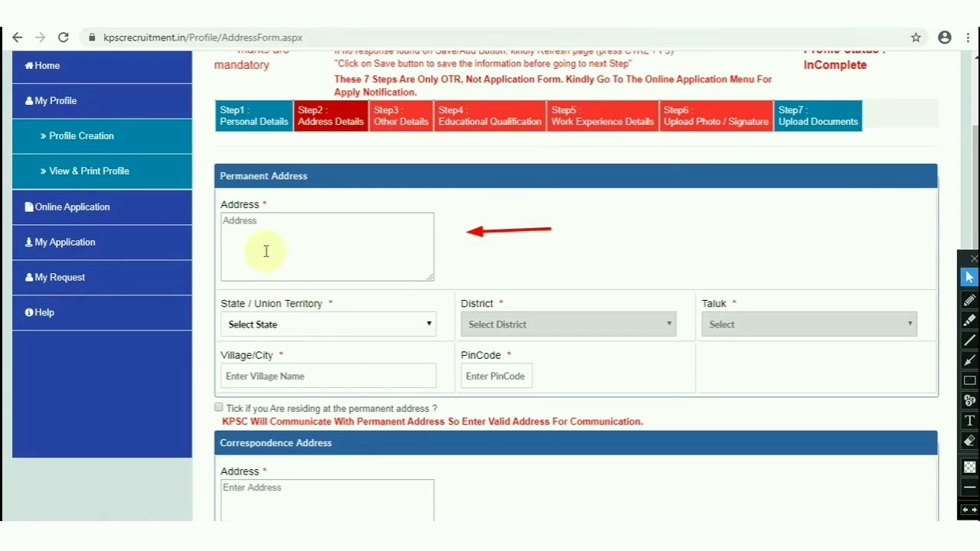
left_click(303, 320)
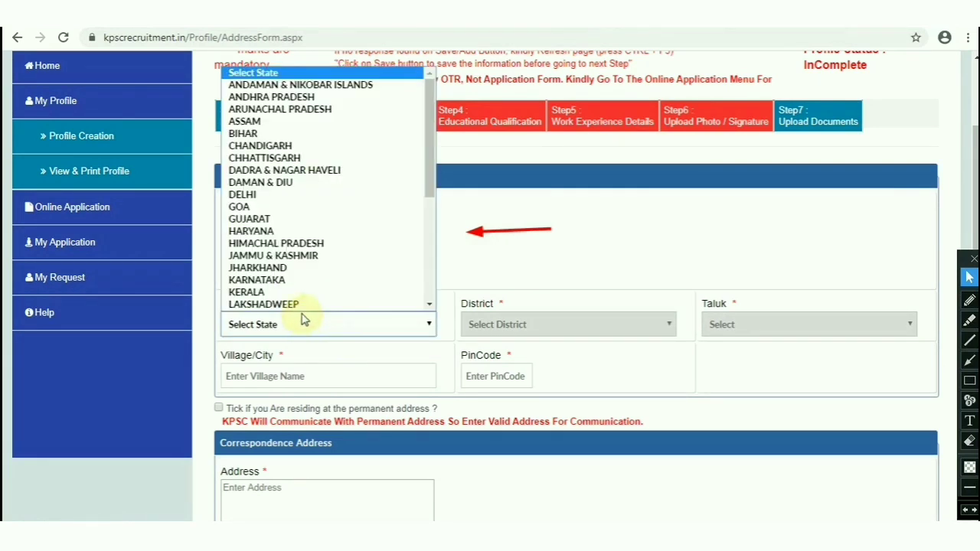
left_click(285, 280)
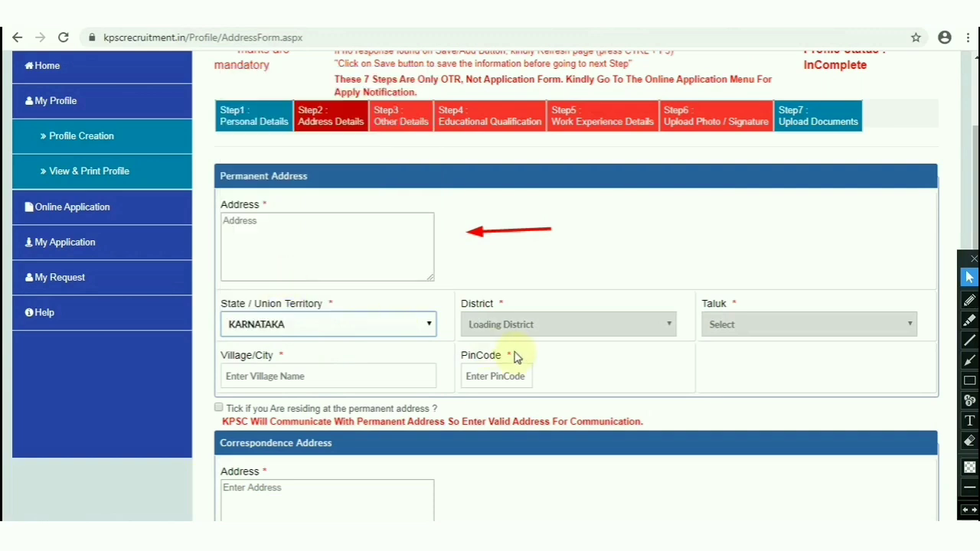
Choose Mysore as district and taluk and mark residence at the permanent address.
left_click(523, 325)
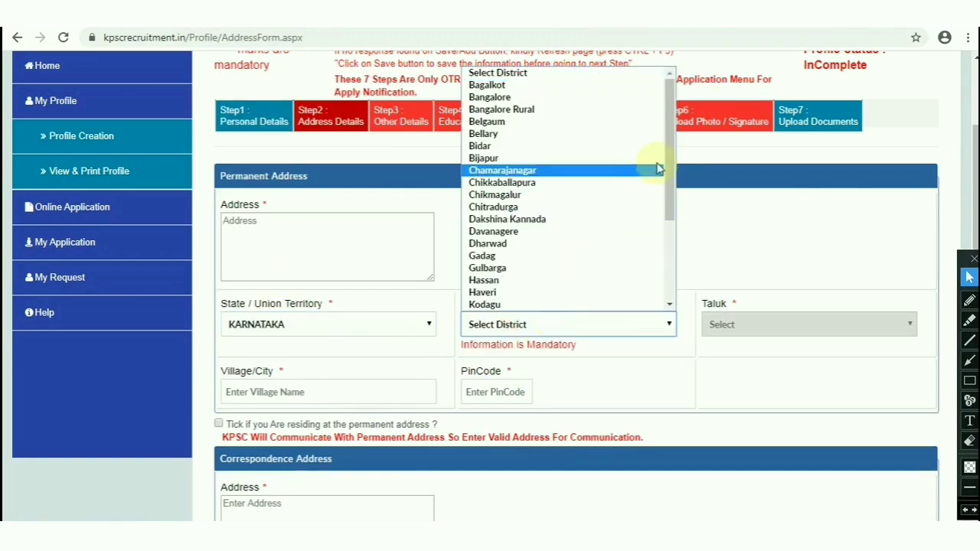
left_click_drag(667, 158, 665, 234)
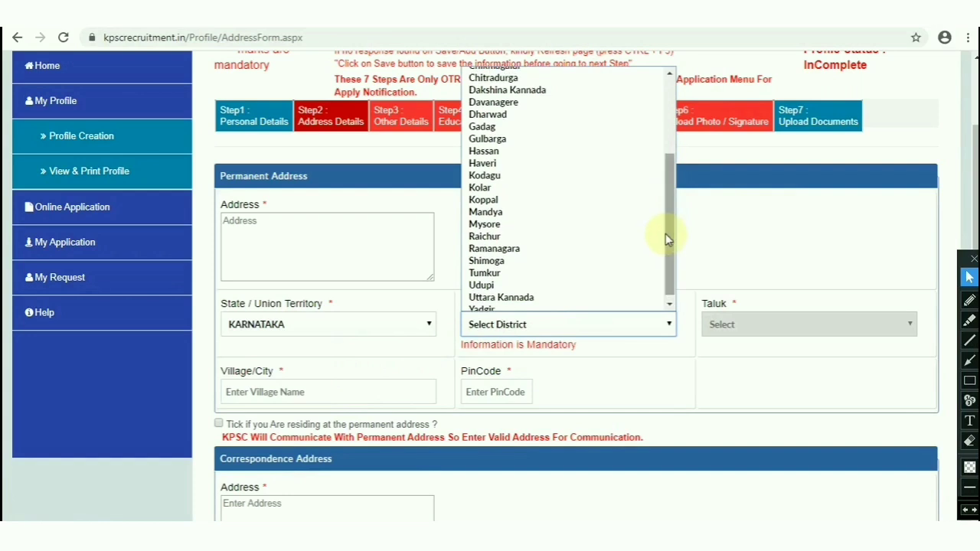
left_click(576, 224)
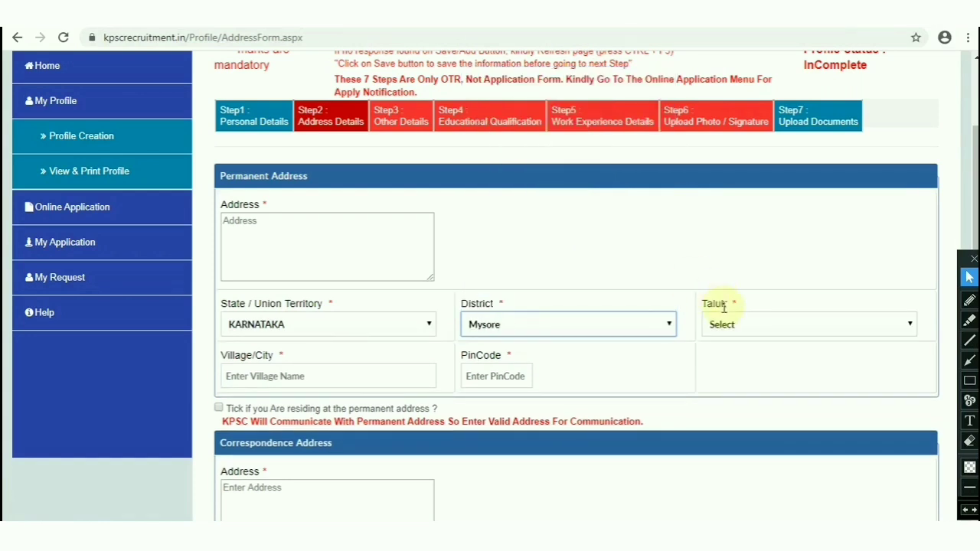
left_click(729, 324)
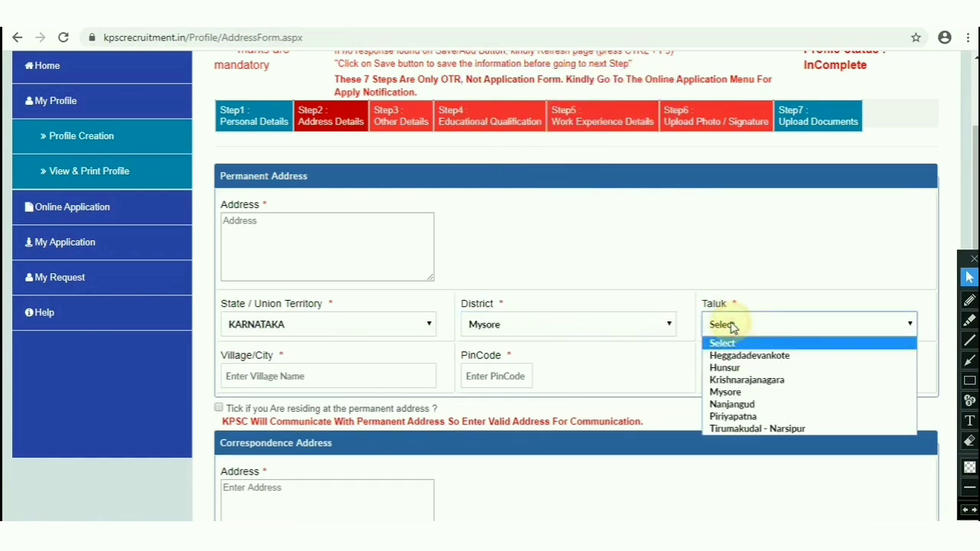
left_click(750, 394)
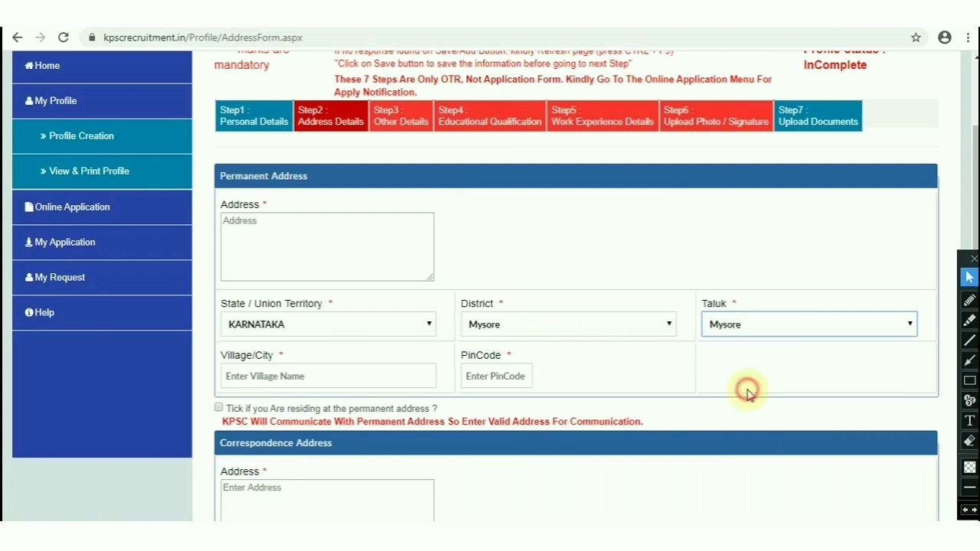
left_click(323, 381)
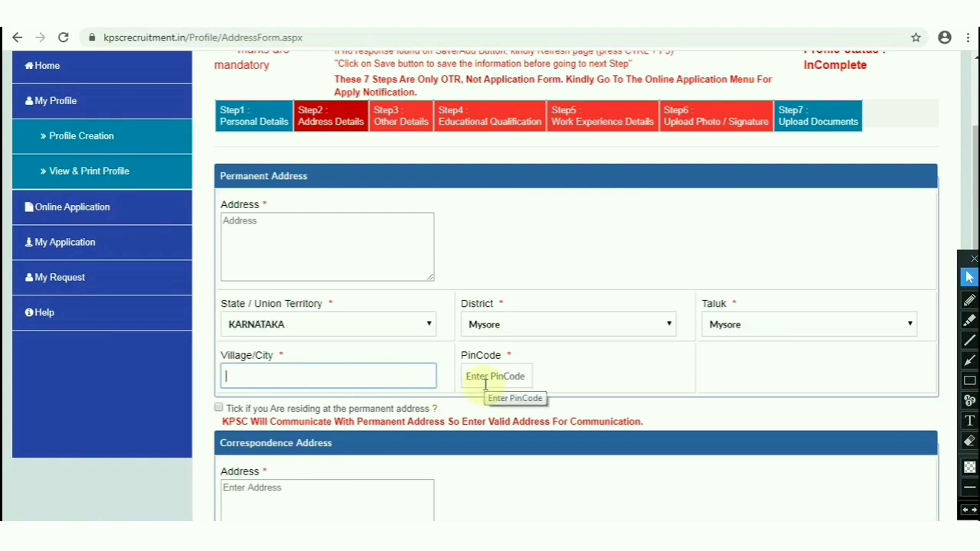
left_click(220, 429)
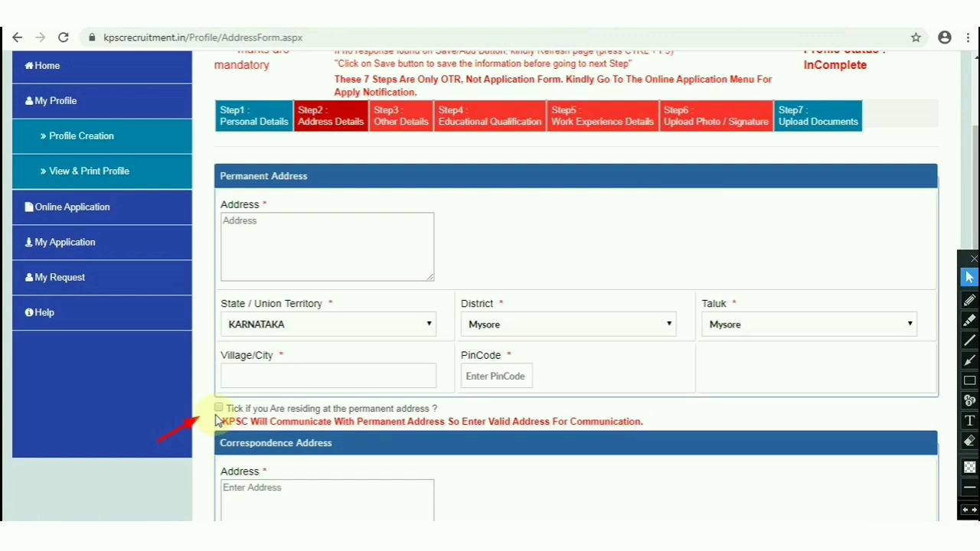
left_click(220, 409)
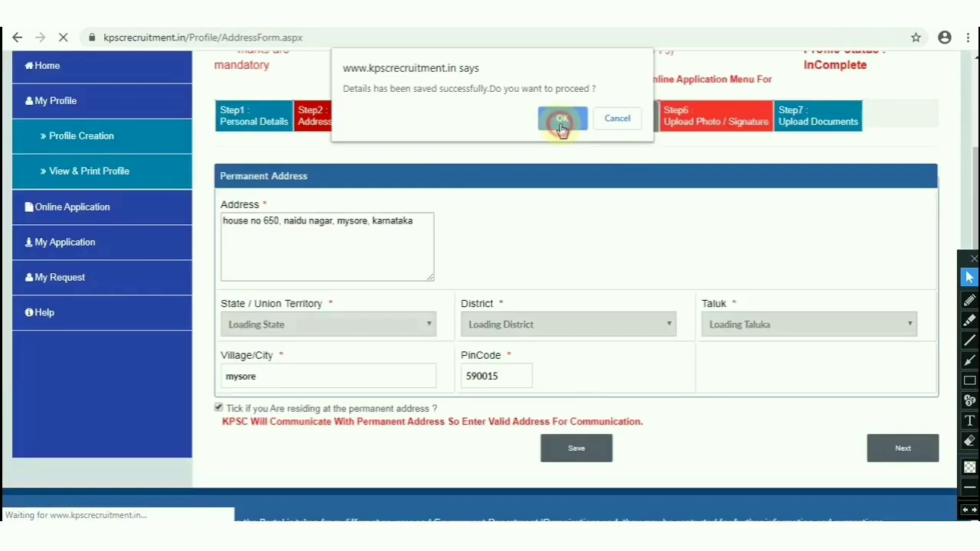
Confirm the saved address and answer No to the Ex-Serviceman question.
left_click(562, 122)
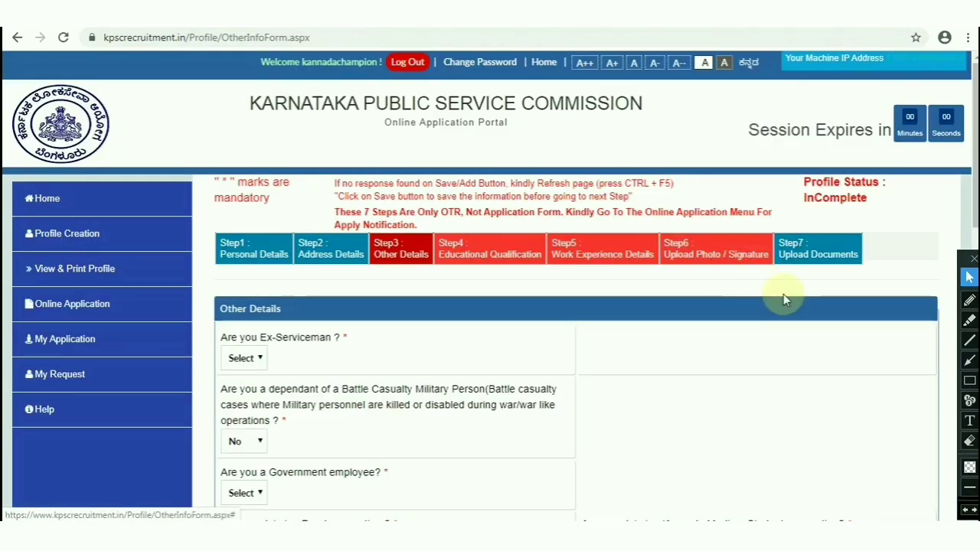
scroll(486, 307, "down", 2)
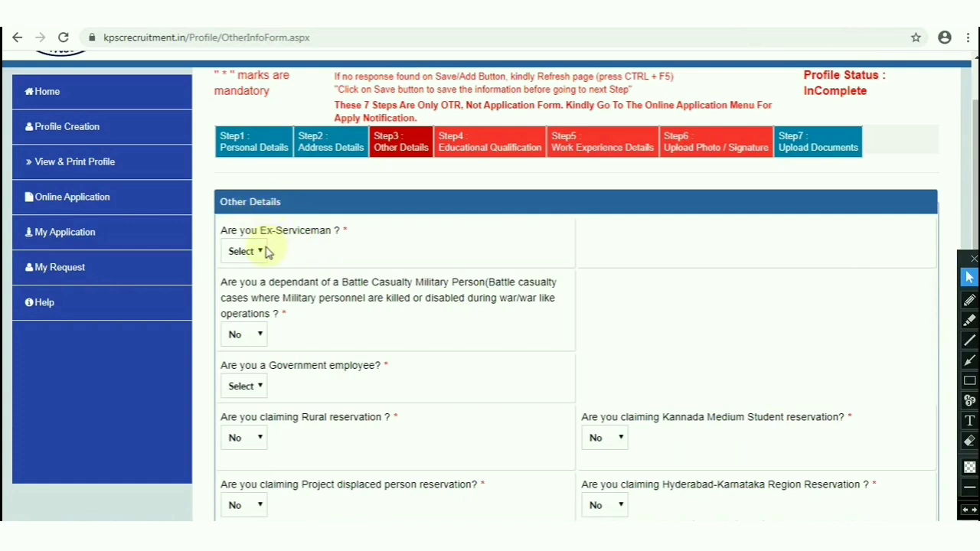
left_click(262, 252)
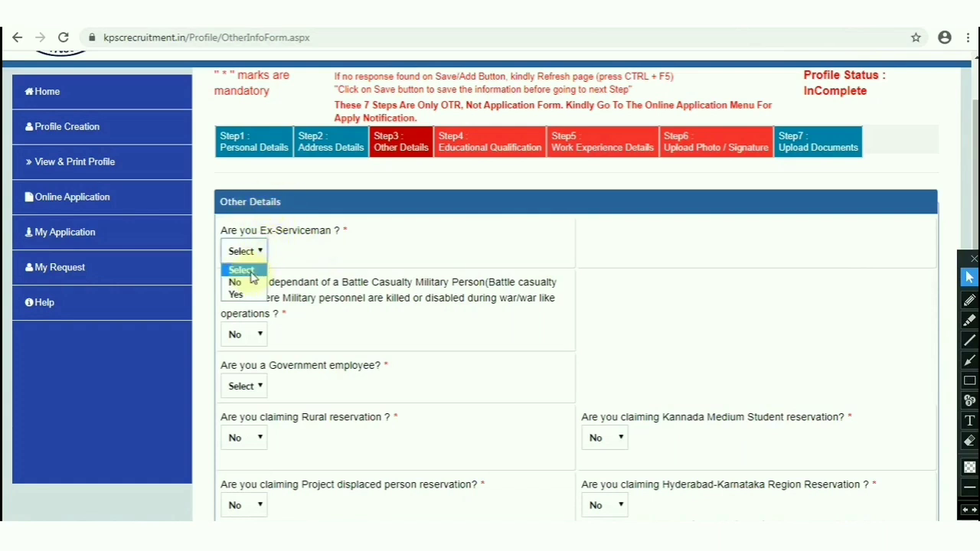
left_click(250, 283)
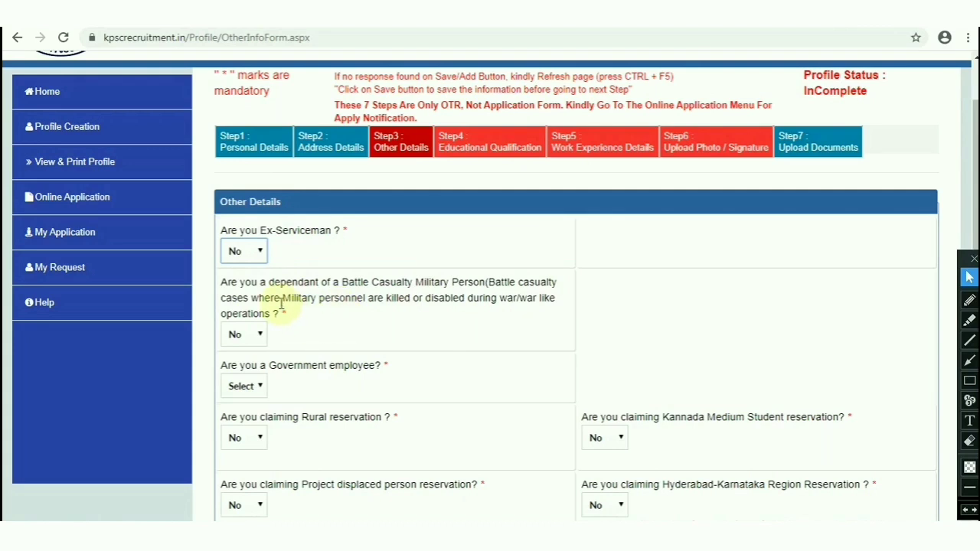
Answer No for Government employee and Rural reservation.
left_click(260, 386)
left_click(261, 386)
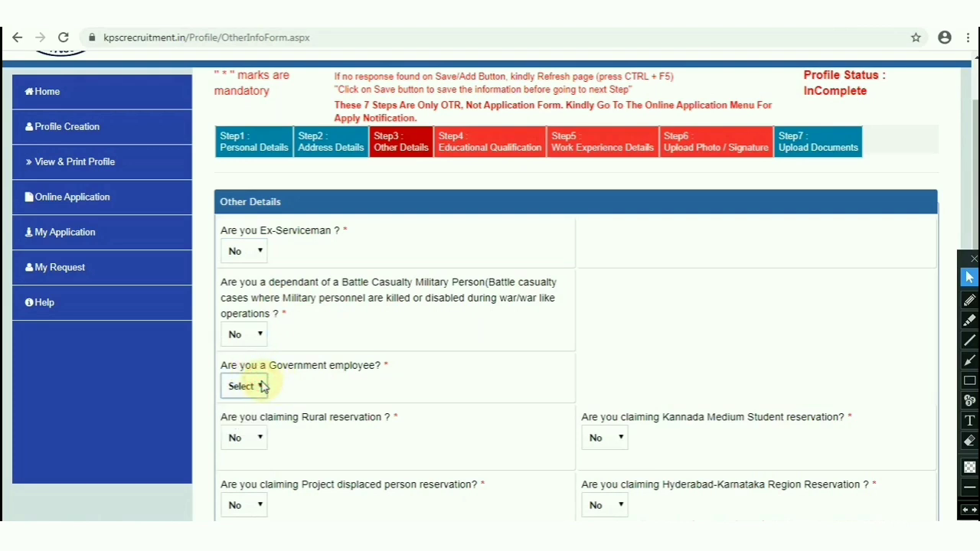
left_click(260, 386)
left_click(261, 386)
left_click(260, 386)
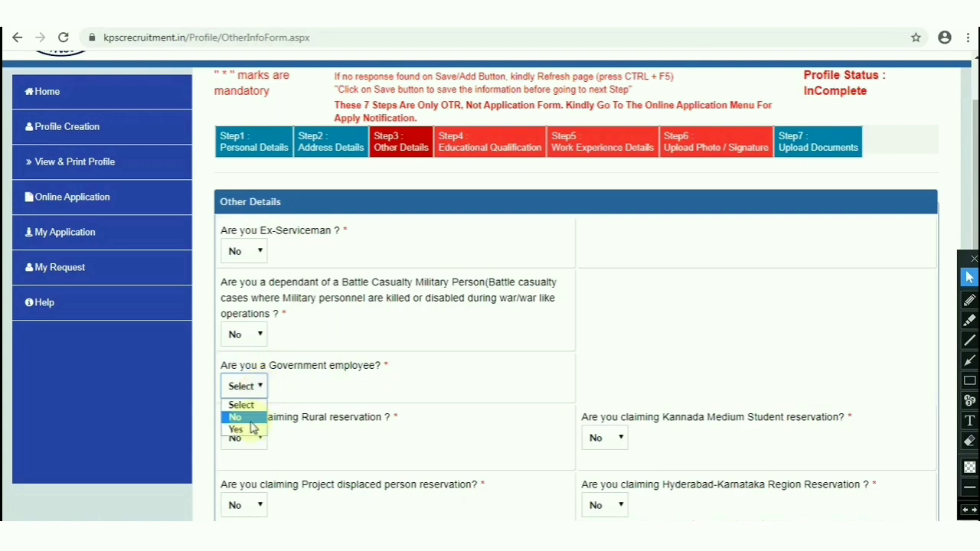
left_click(251, 421)
left_click(258, 437)
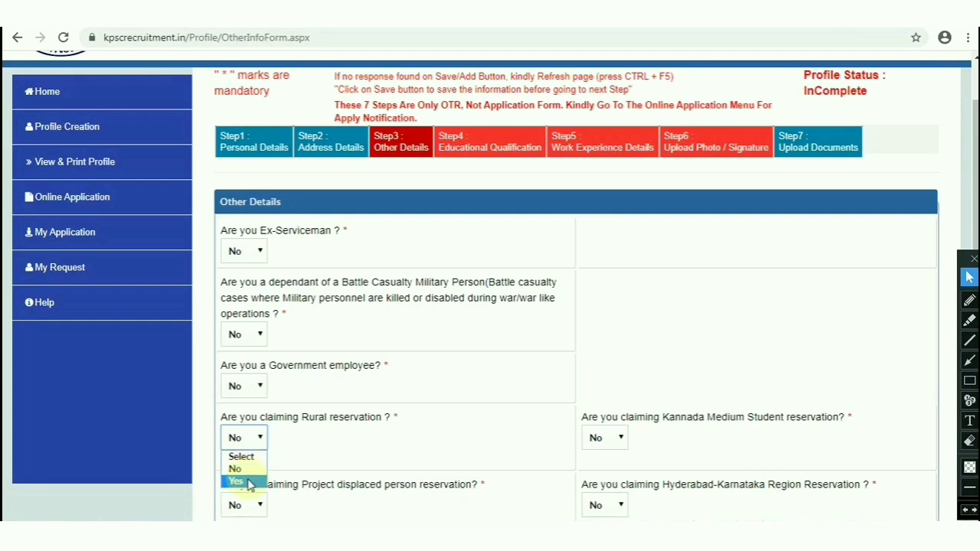
left_click(244, 469)
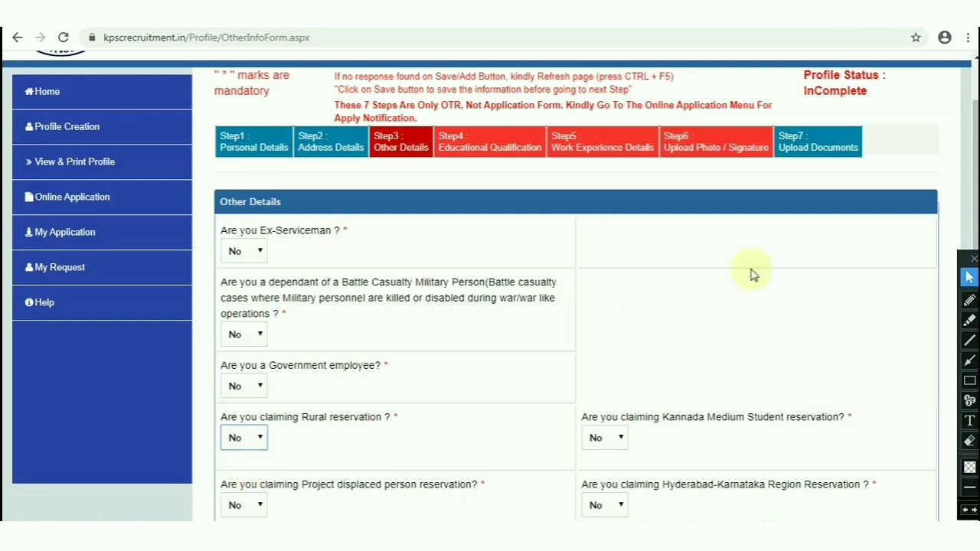
scroll(643, 305, "down", 3)
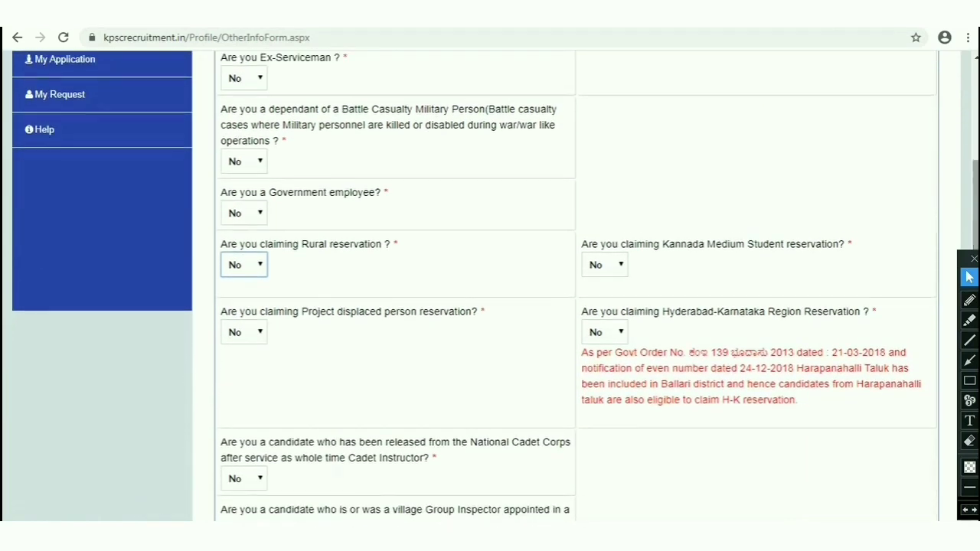
Answer No for Kannada Medium, Hyderabad-Karnataka and Project displaced person reservations.
left_click(617, 262)
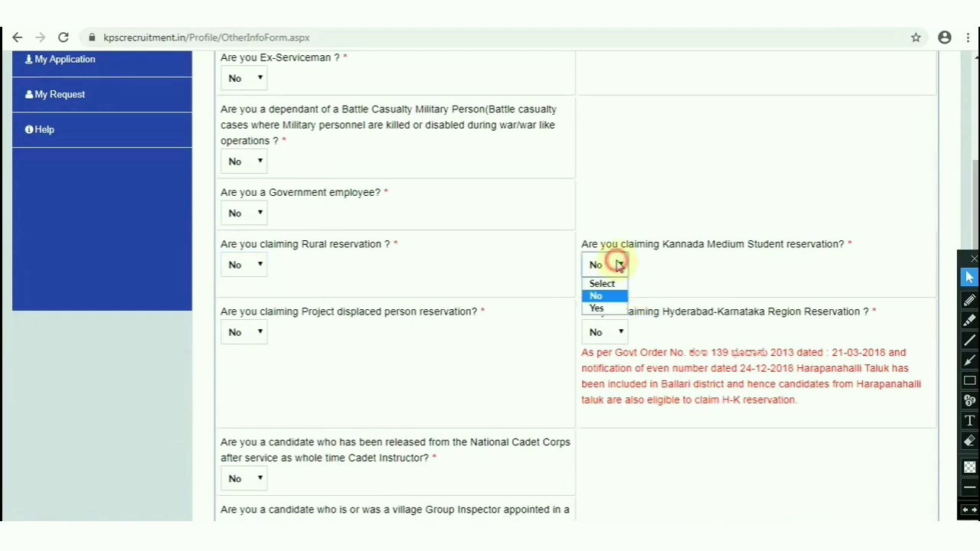
left_click(603, 298)
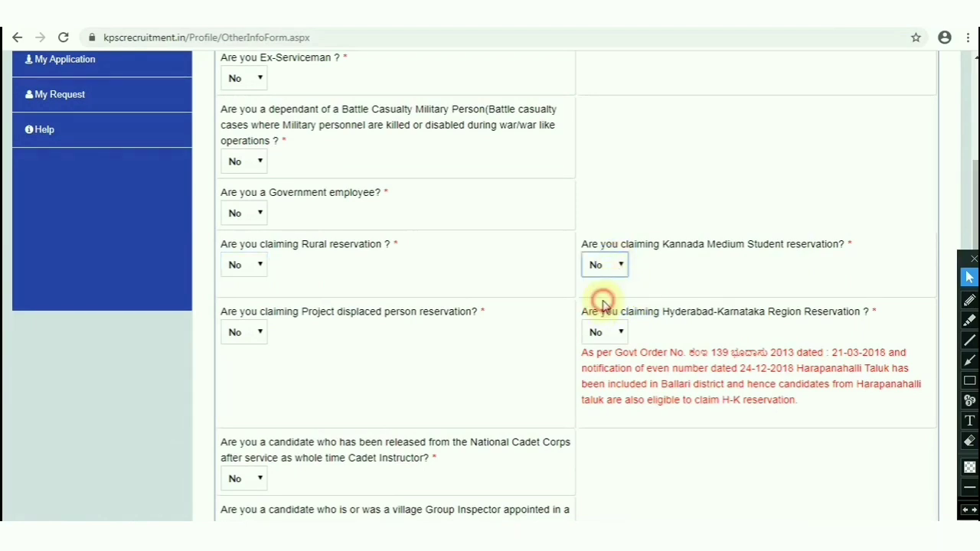
left_click(621, 333)
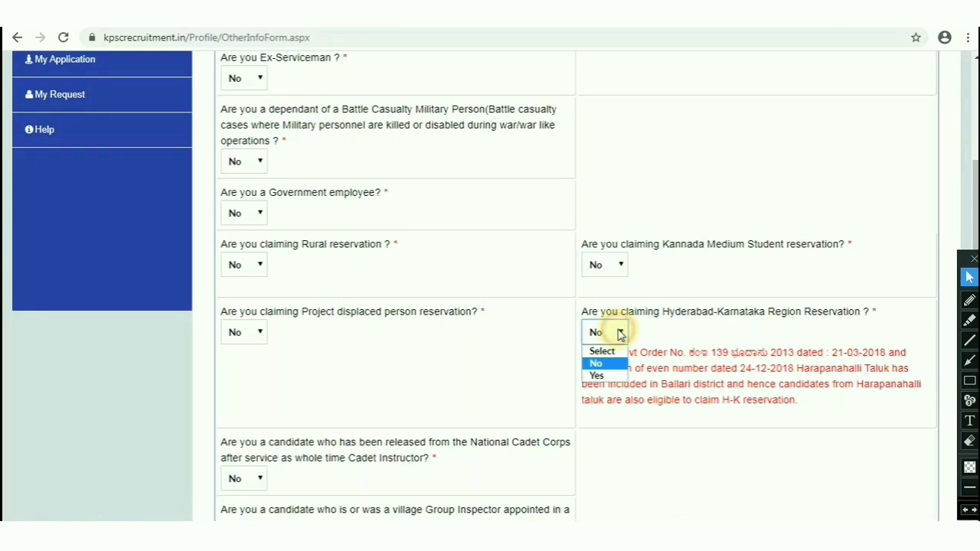
left_click(601, 364)
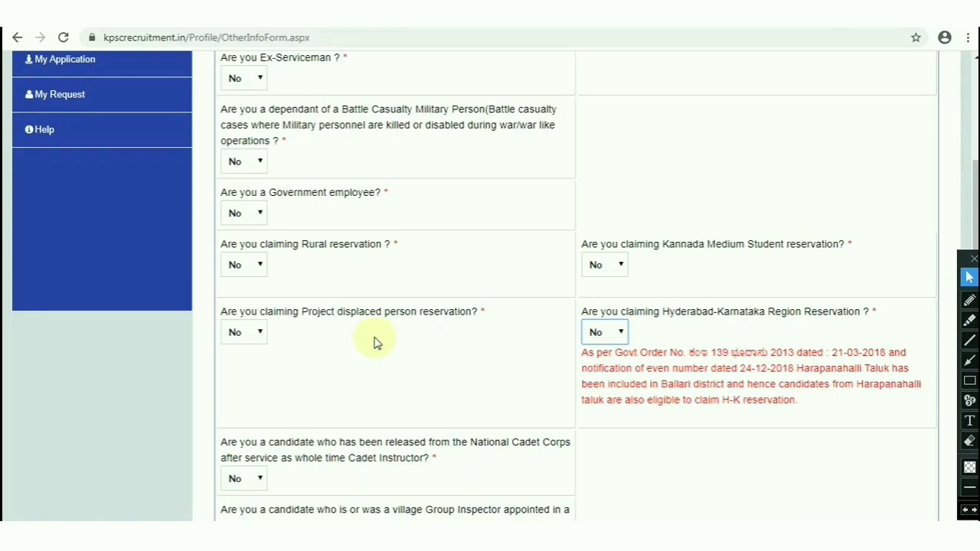
left_click(258, 335)
left_click(258, 364)
scroll(260, 258, "down", 3)
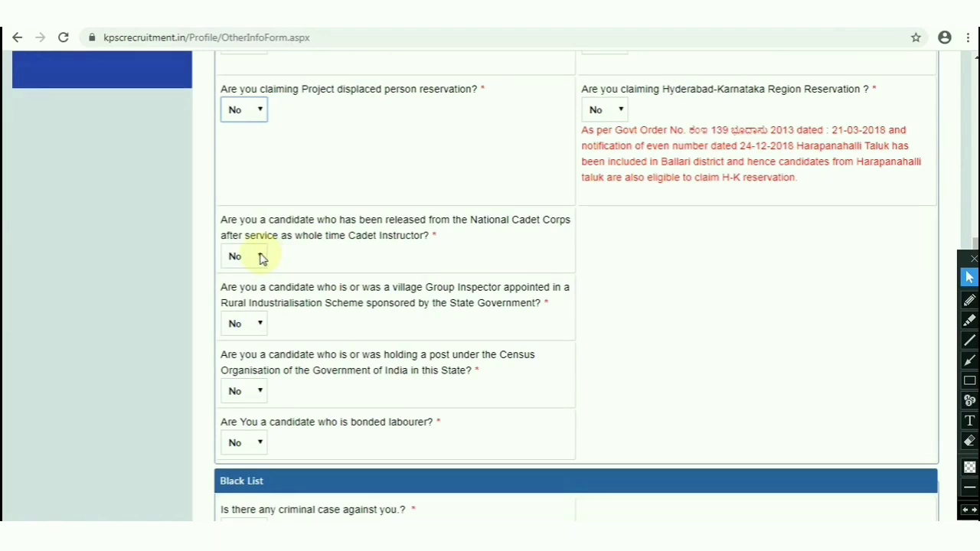
Answer No for Cadet Instructor, Group Inspector, Census Organisation and bonded labourer questions.
left_click(260, 259)
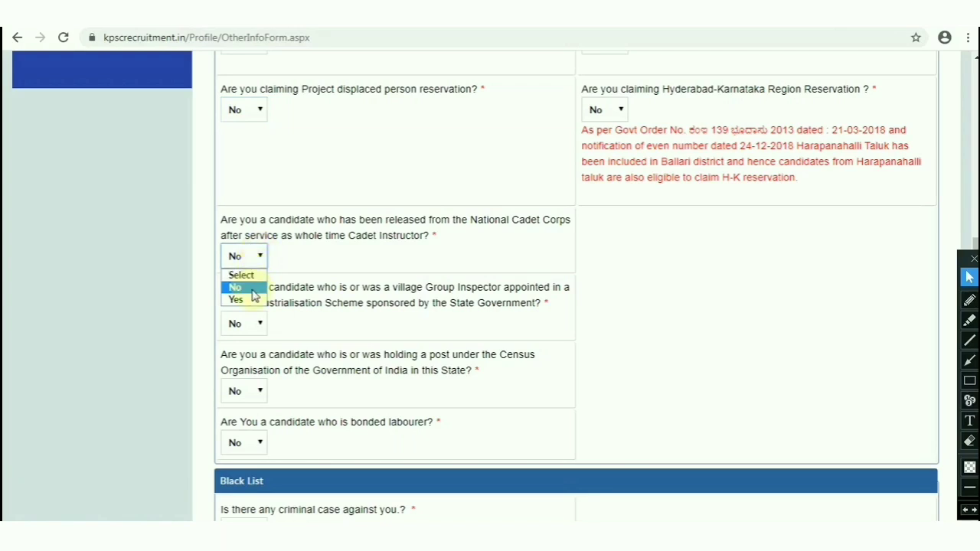
left_click(252, 288)
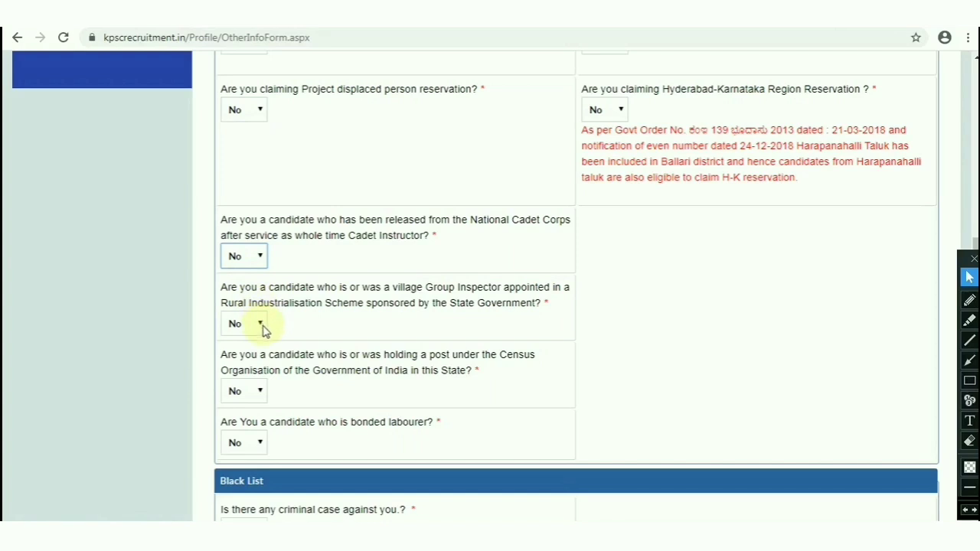
left_click(259, 318)
left_click(253, 353)
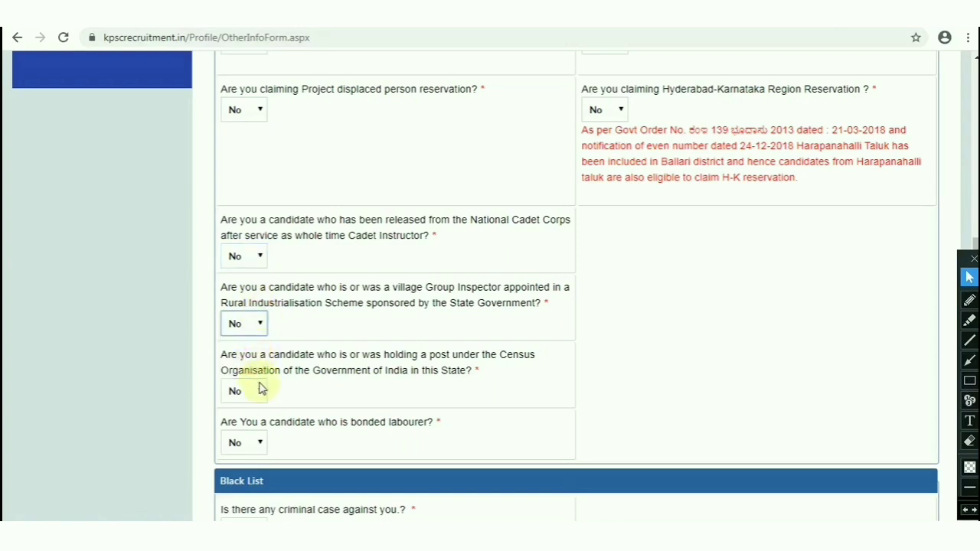
left_click(262, 391)
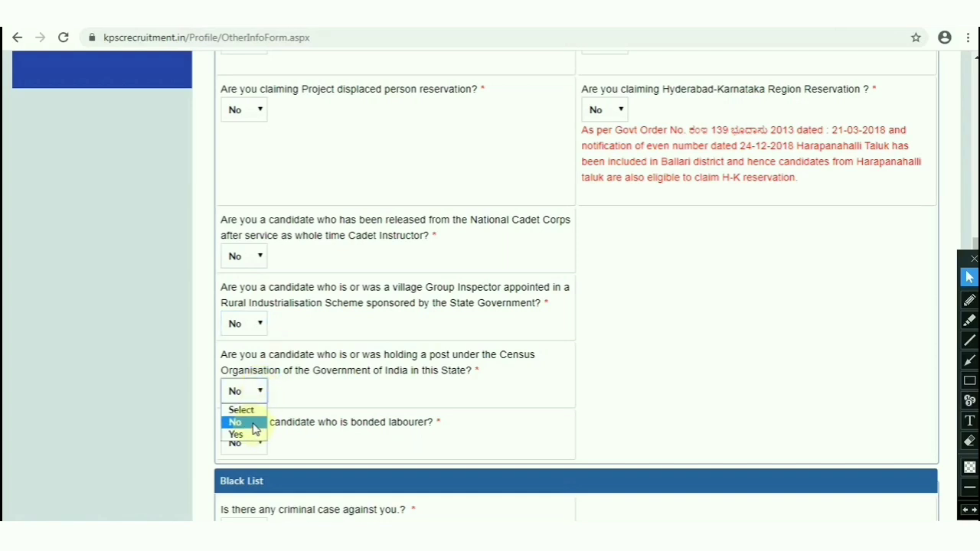
left_click(248, 422)
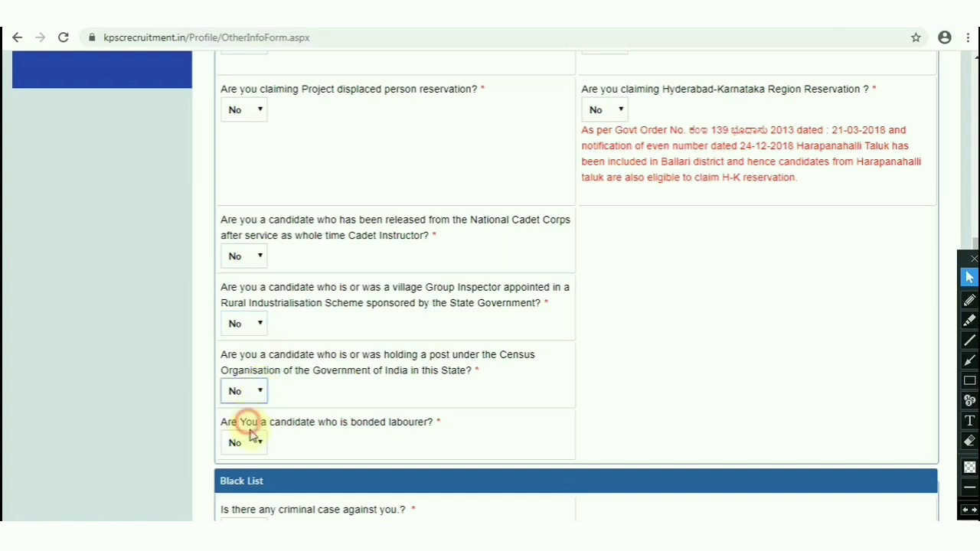
left_click(261, 444)
left_click(259, 443)
left_click(260, 444)
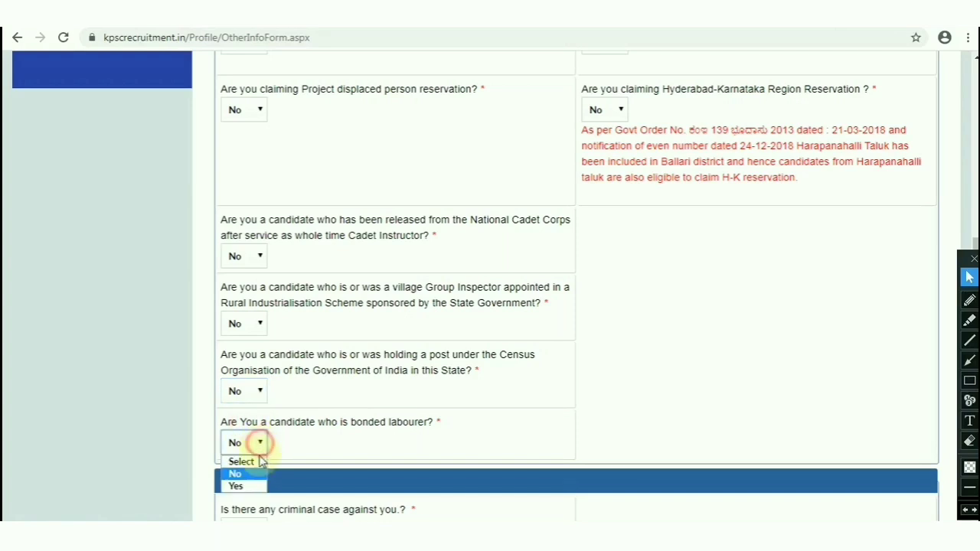
left_click(254, 475)
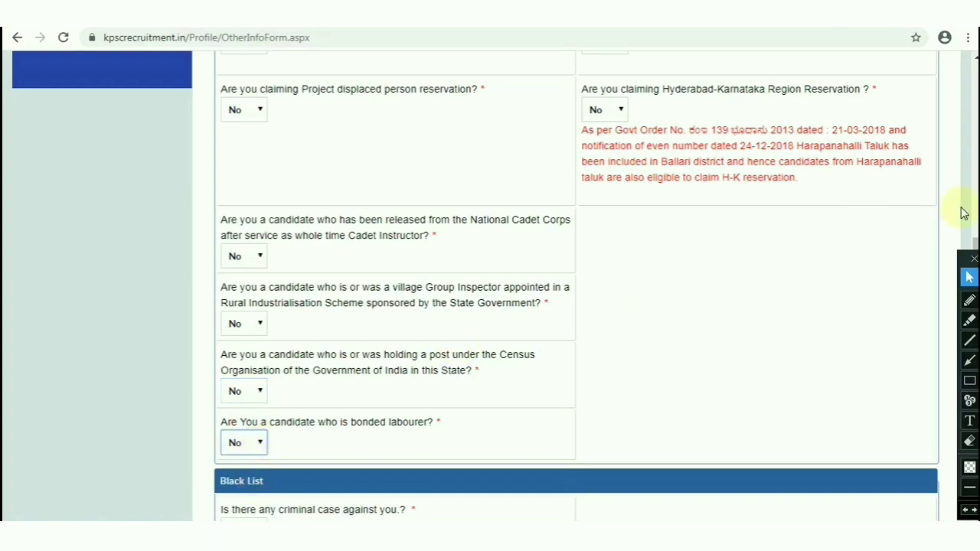
Answer No to both the criminal case and the debarred/blacklisted questions.
scroll(964, 212, "down", 4)
left_click(256, 234)
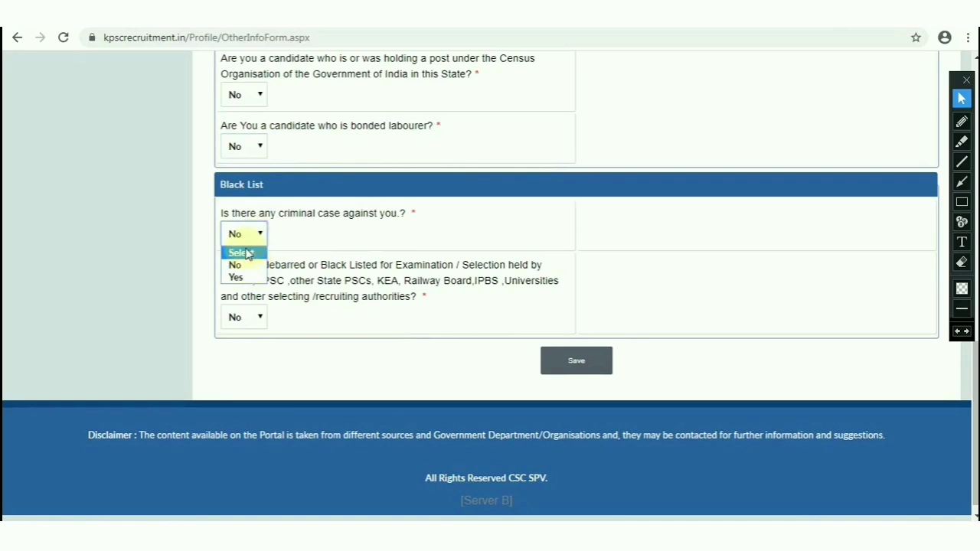
left_click(241, 265)
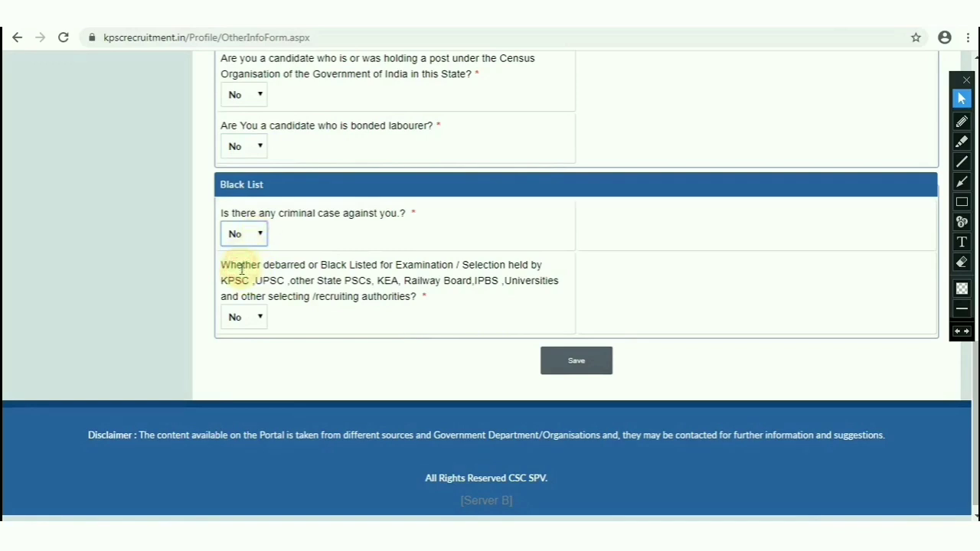
left_click(261, 317)
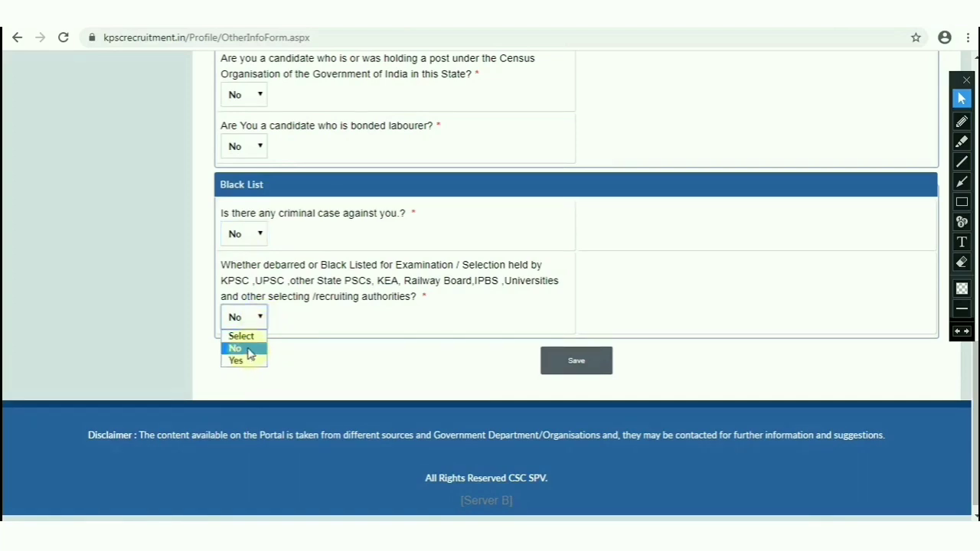
left_click(249, 350)
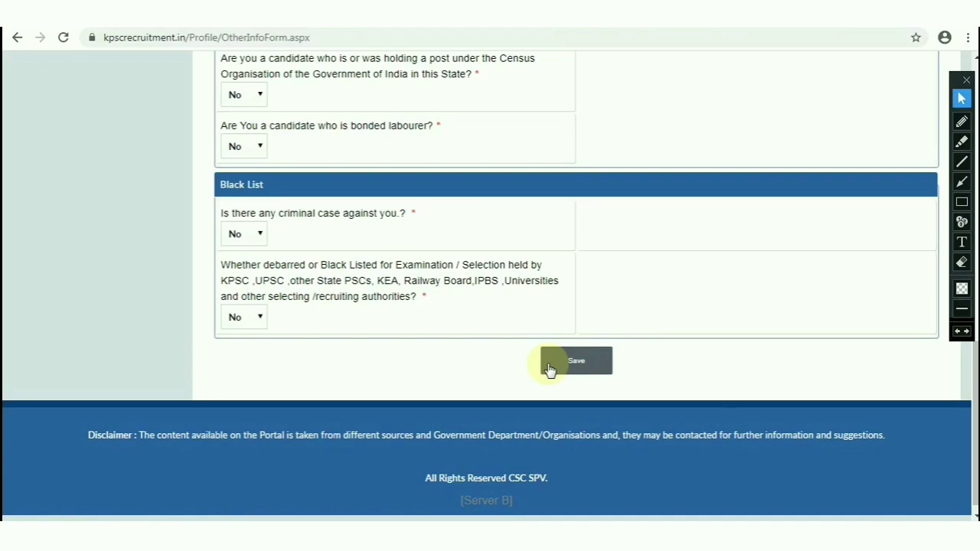
Save the Other Details, confirm the alerts, and proceed to Step 4 Educational Qualification.
left_click(549, 369)
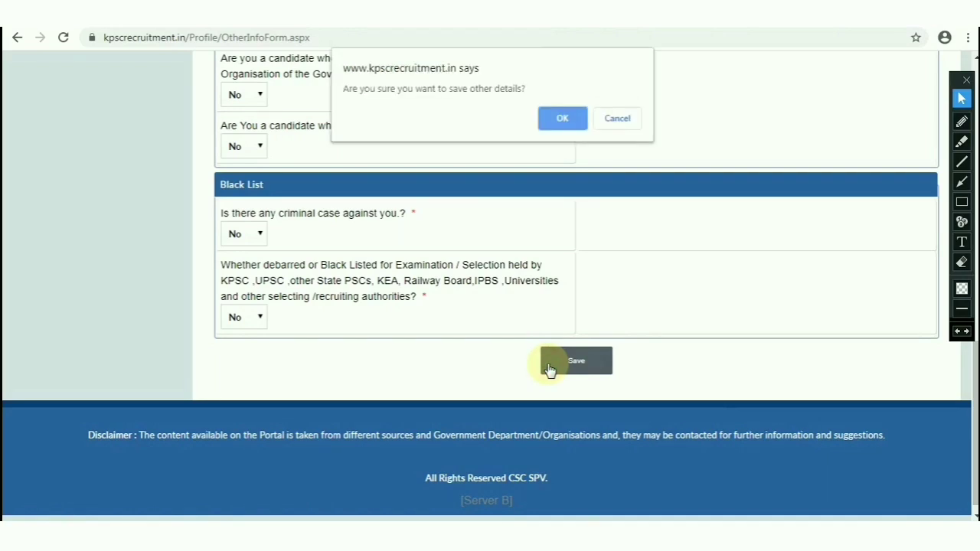
left_click(562, 123)
left_click(563, 123)
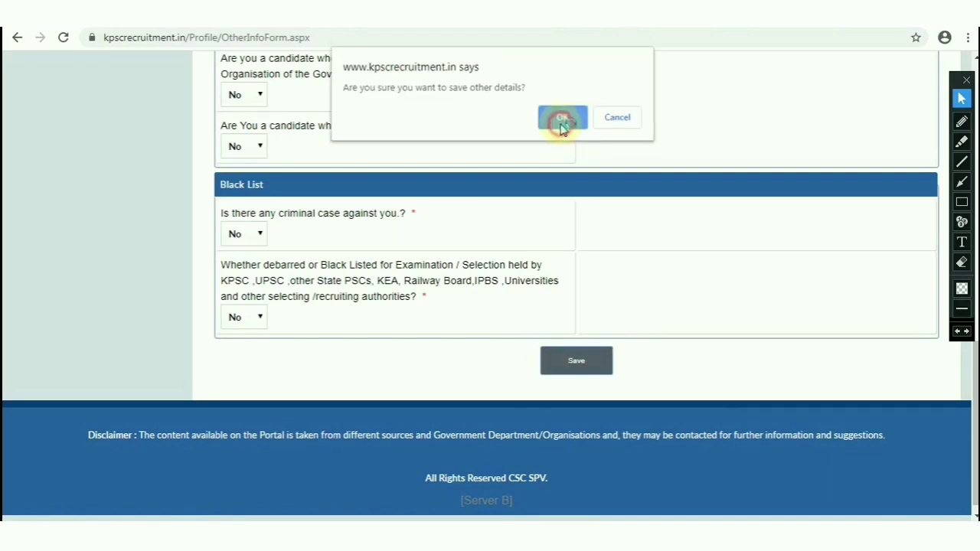
left_click(617, 120)
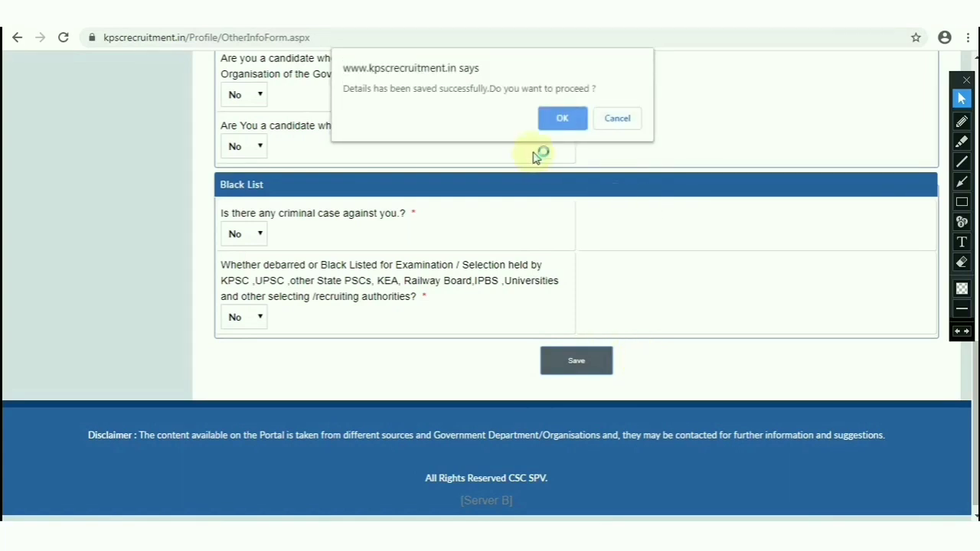
left_click(560, 123)
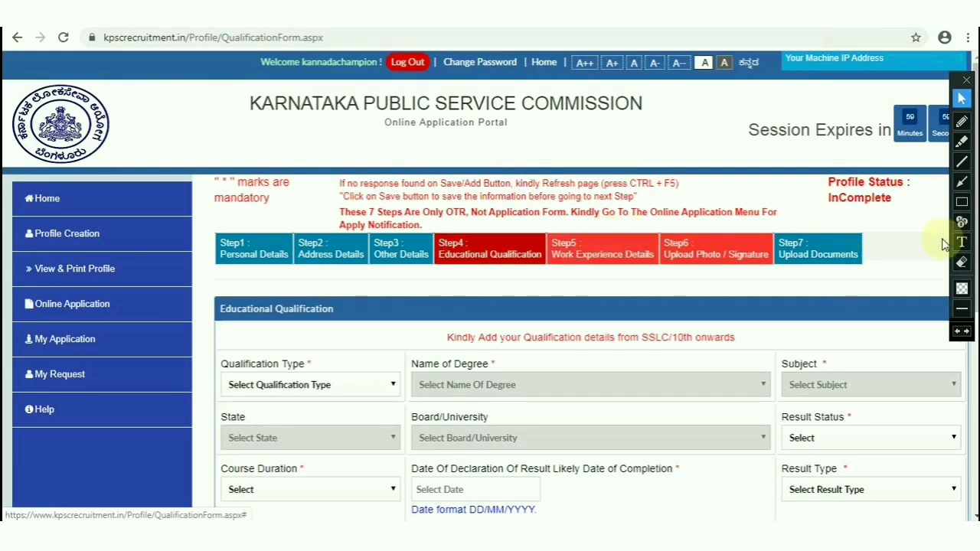
Set qualification type and degree to SSLC/10th, with subject SSLC/10th Subjects.
scroll(948, 241, "down", 3)
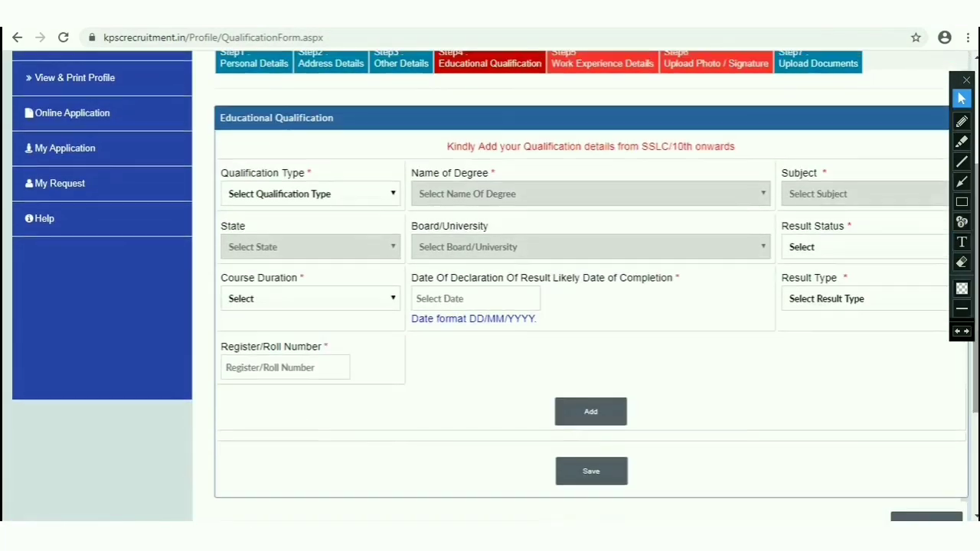
left_click(307, 255)
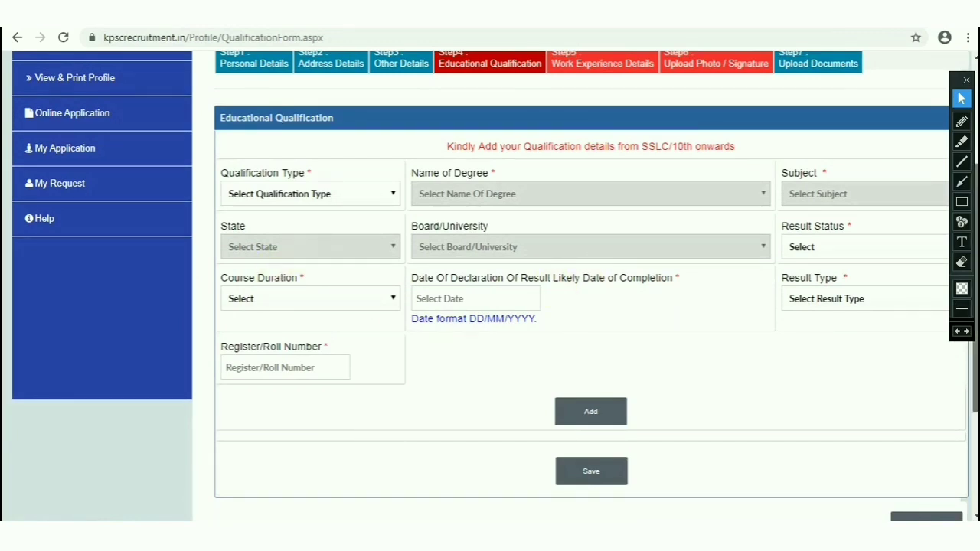
scroll(976, 291, "down", 3)
scroll(976, 291, "up", 2)
left_click(591, 374)
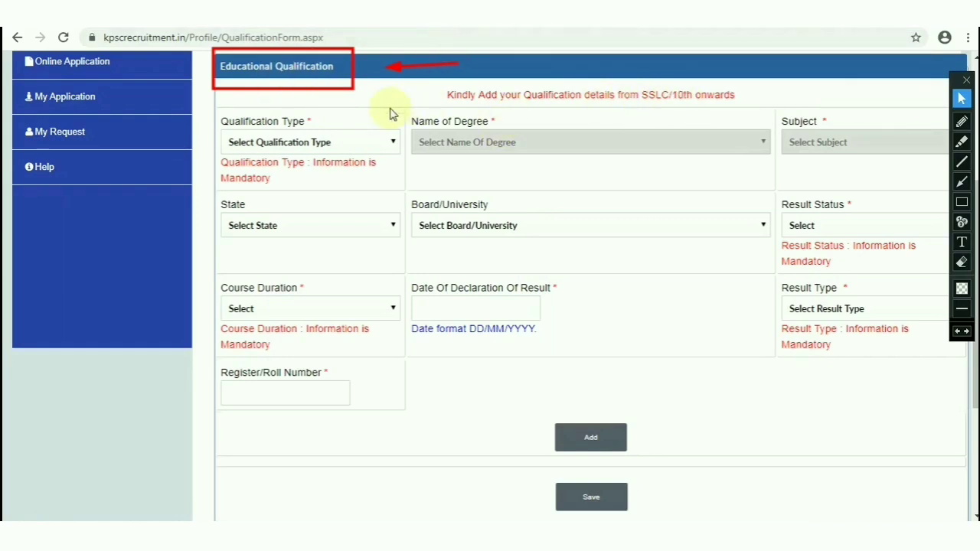
left_click(338, 150)
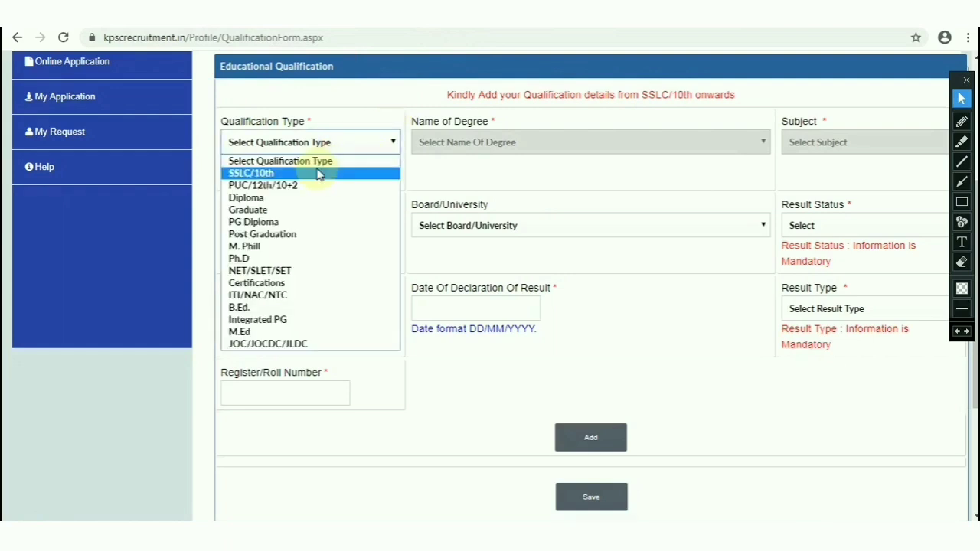
left_click(324, 168)
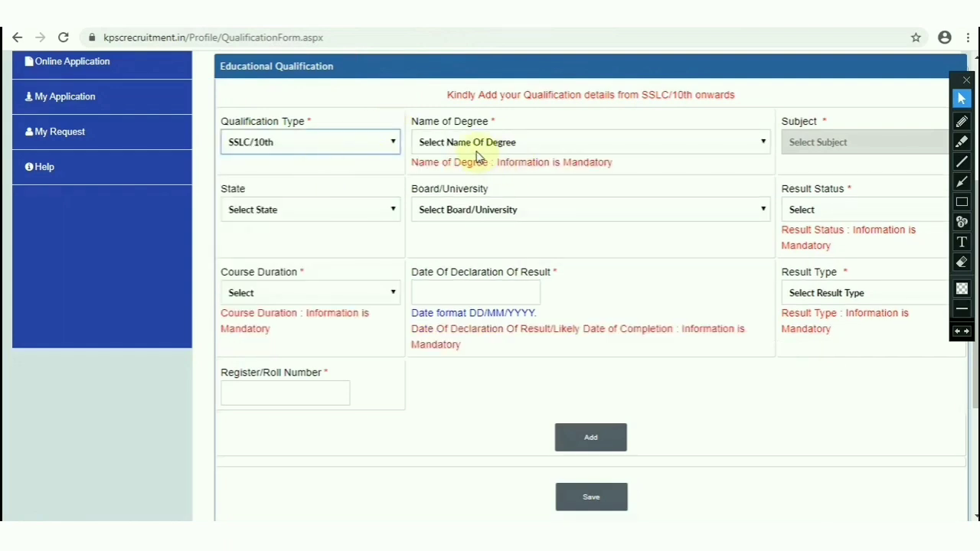
left_click(471, 146)
left_click(470, 170)
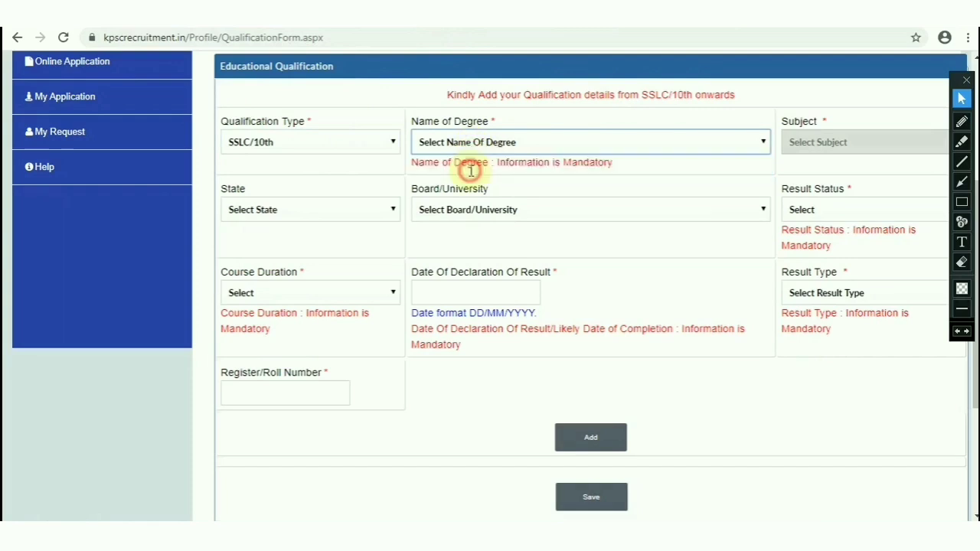
left_click(795, 144)
left_click(801, 173)
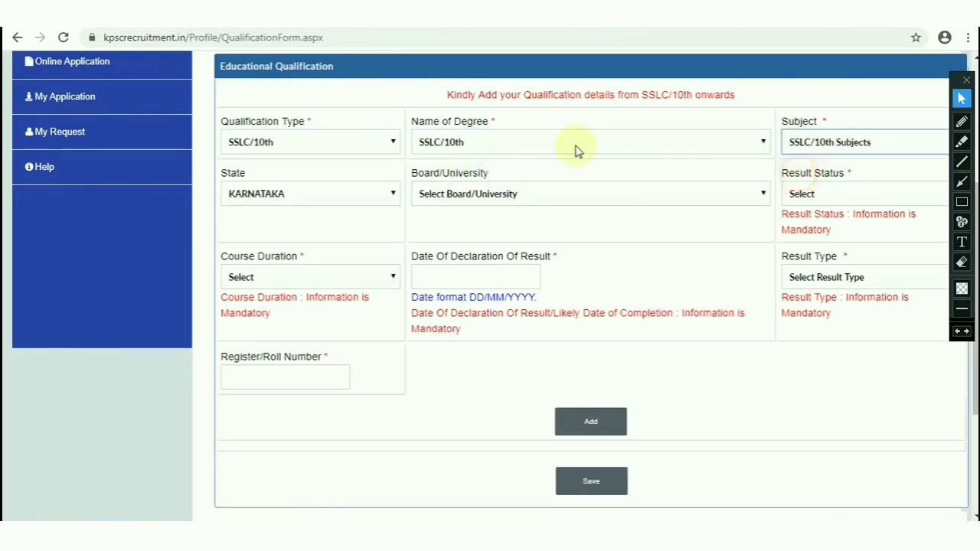
Set state KARNATAKA, board State Board, result Passed, and course duration 1 Year.
left_click(333, 202)
left_click(334, 200)
left_click(417, 199)
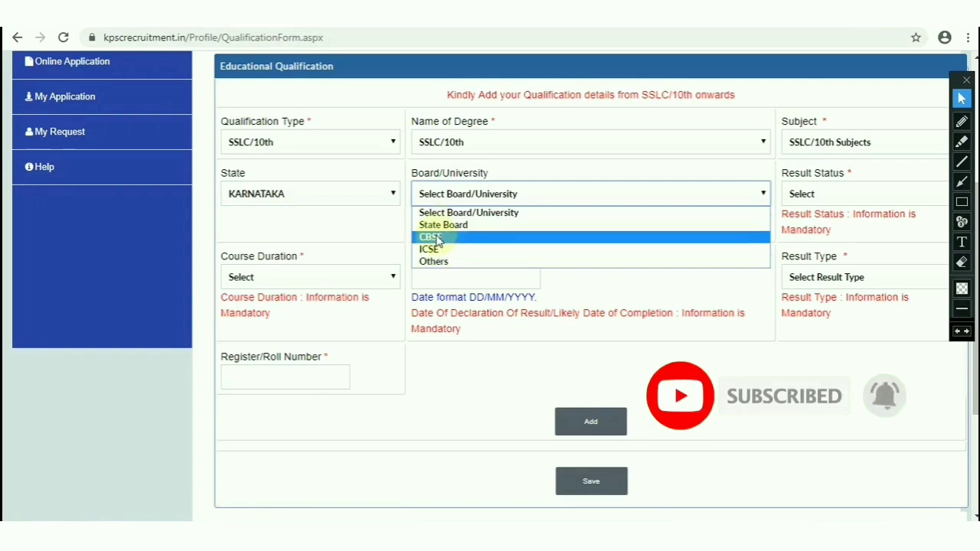
left_click(438, 226)
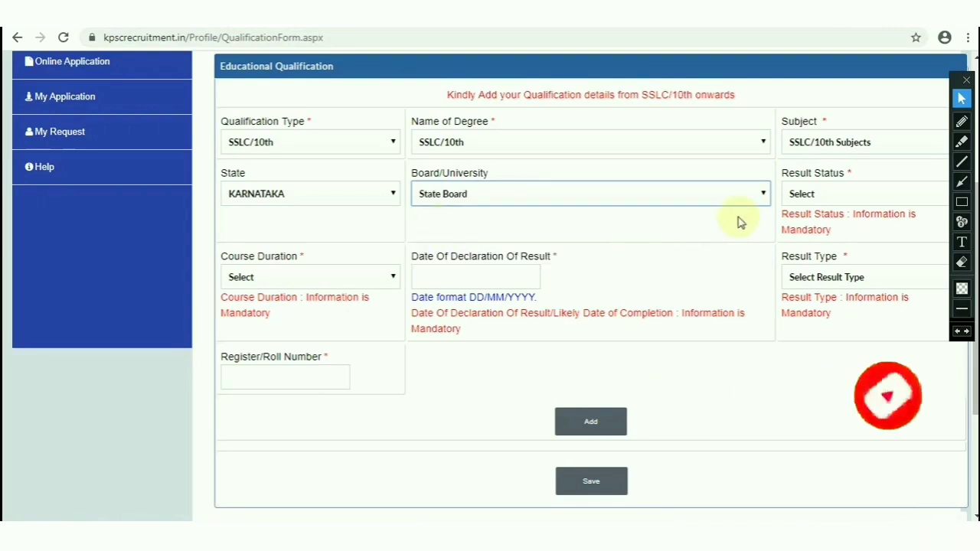
left_click(801, 194)
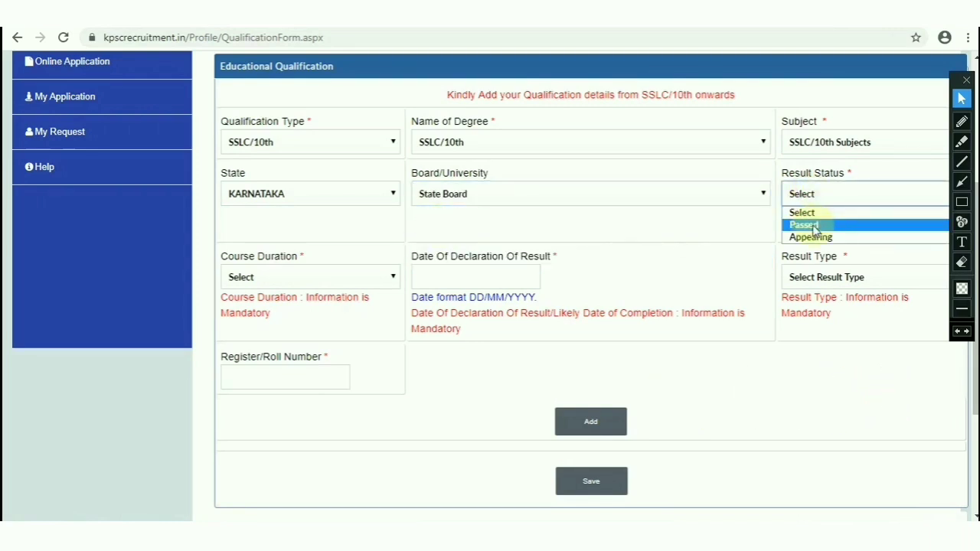
left_click(815, 227)
left_click(373, 241)
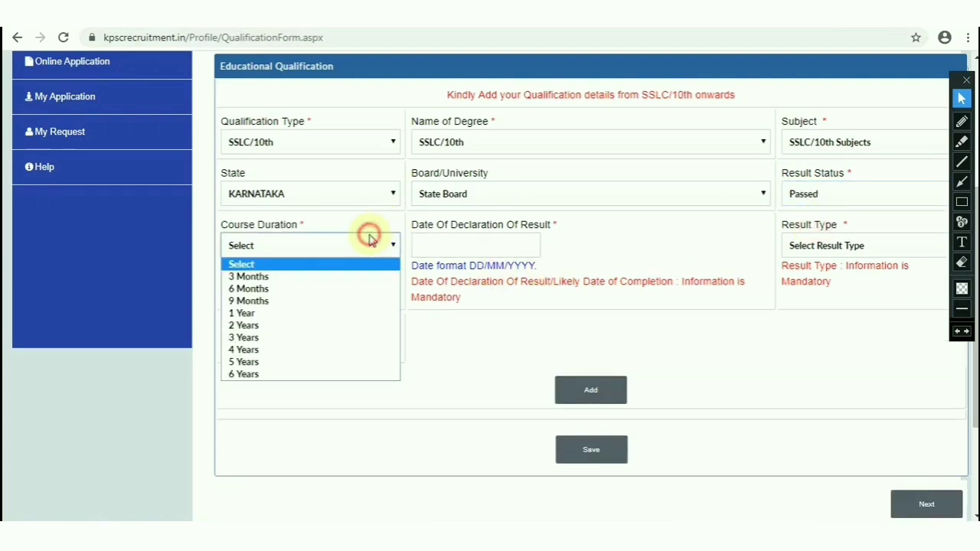
left_click(265, 315)
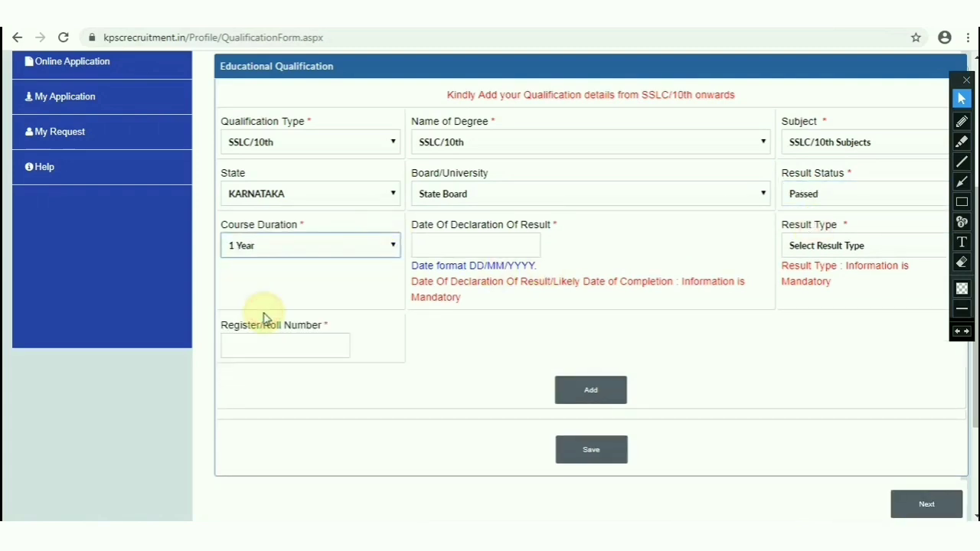
Set the result declaration date to 17 June 2015.
left_click(464, 246)
left_click(472, 267)
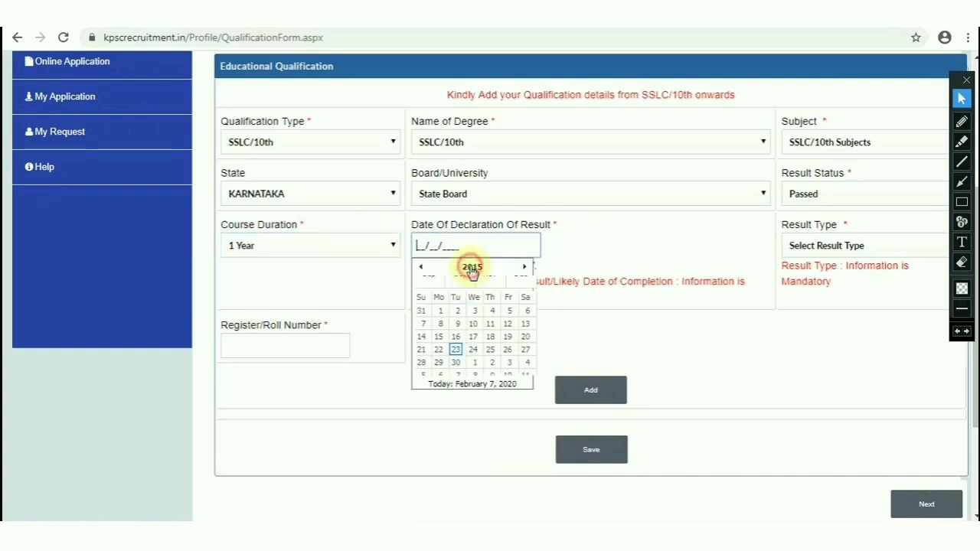
left_click(456, 327)
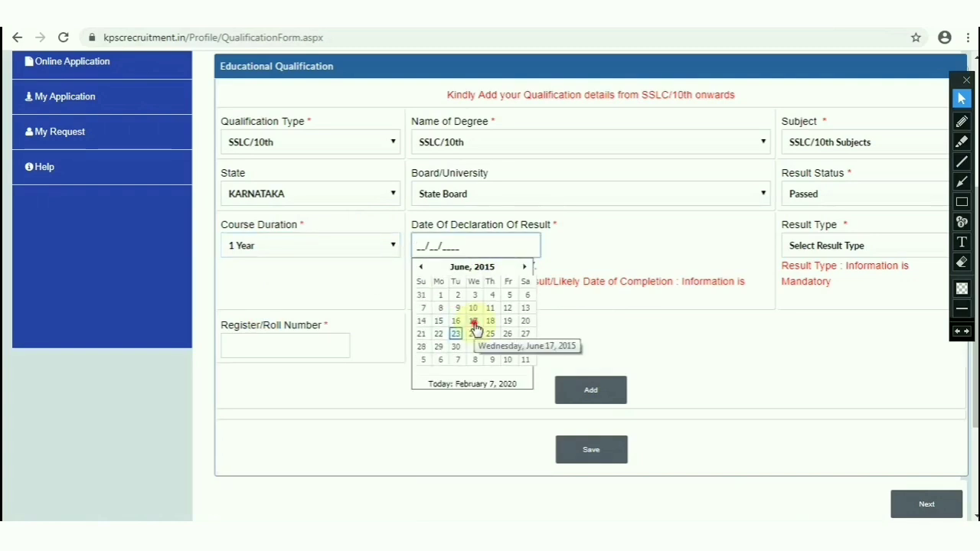
left_click(475, 323)
left_click(821, 246)
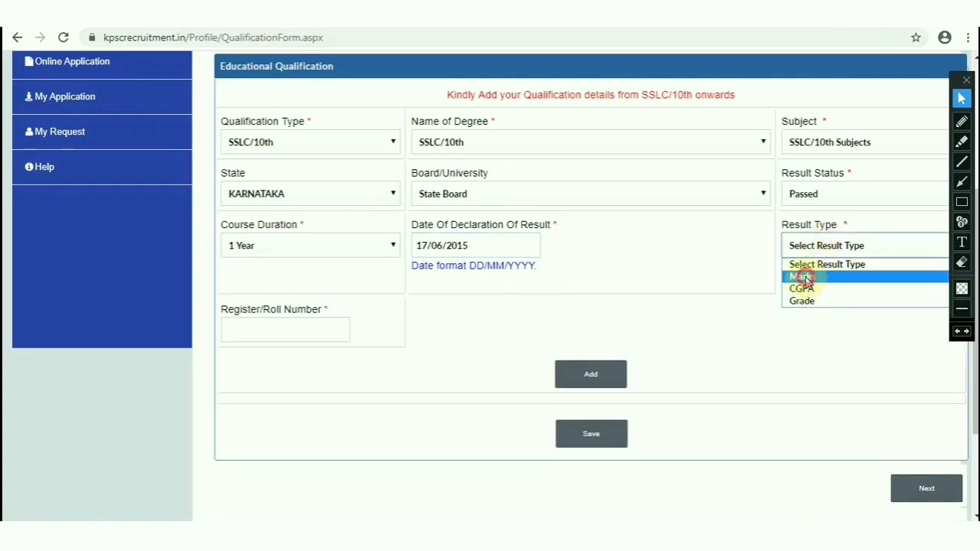
Choose Marks as result type, enter 525 out of 625, and keep First division.
left_click(804, 278)
left_click(243, 317)
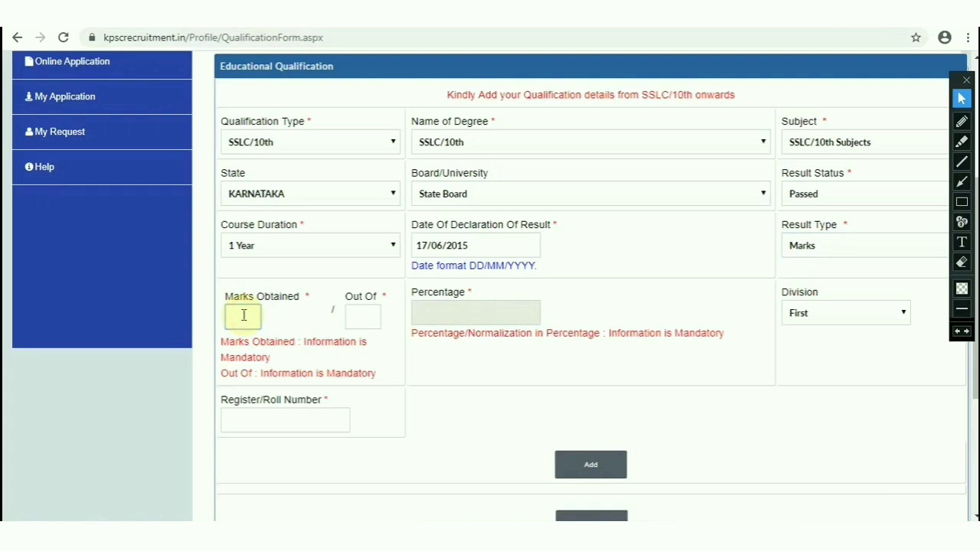
type("525")
left_click(361, 314)
type("625")
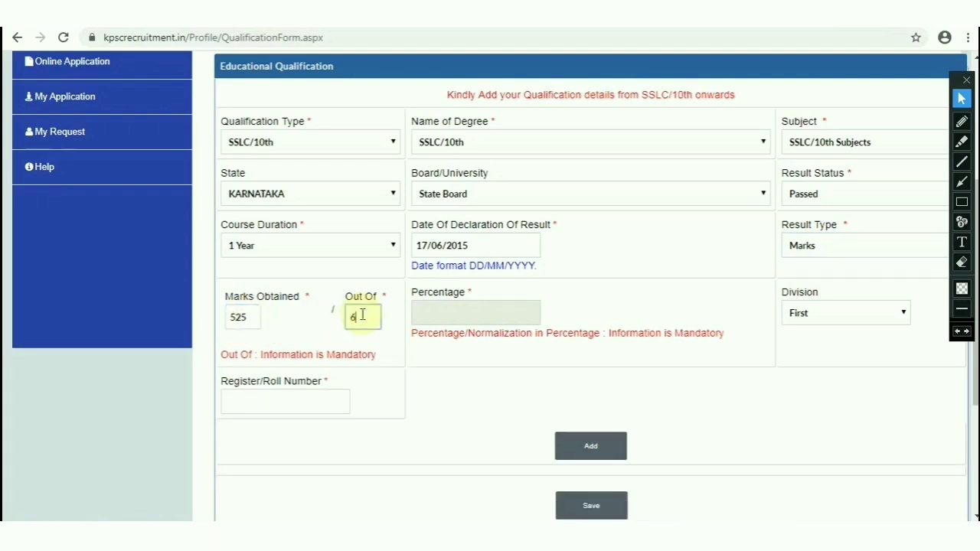
left_click(793, 324)
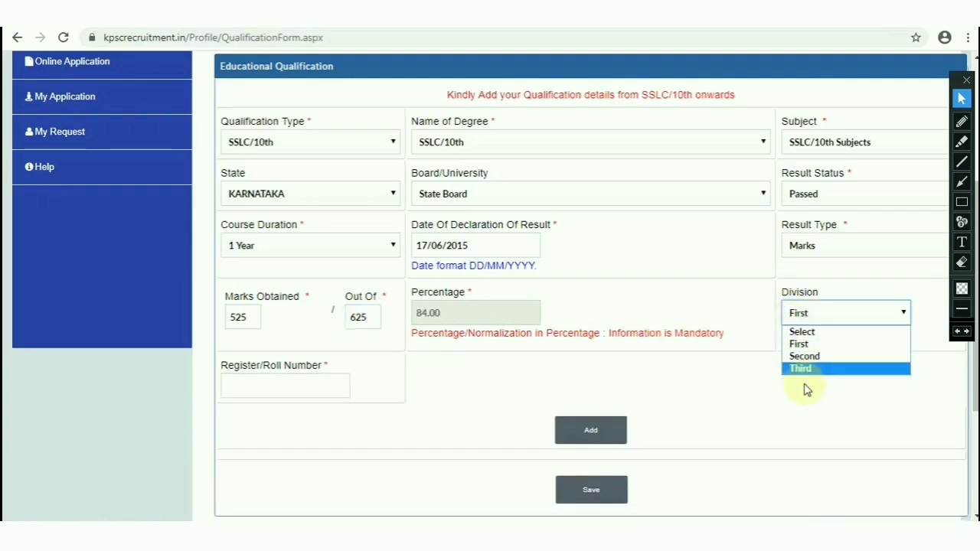
left_click(798, 344)
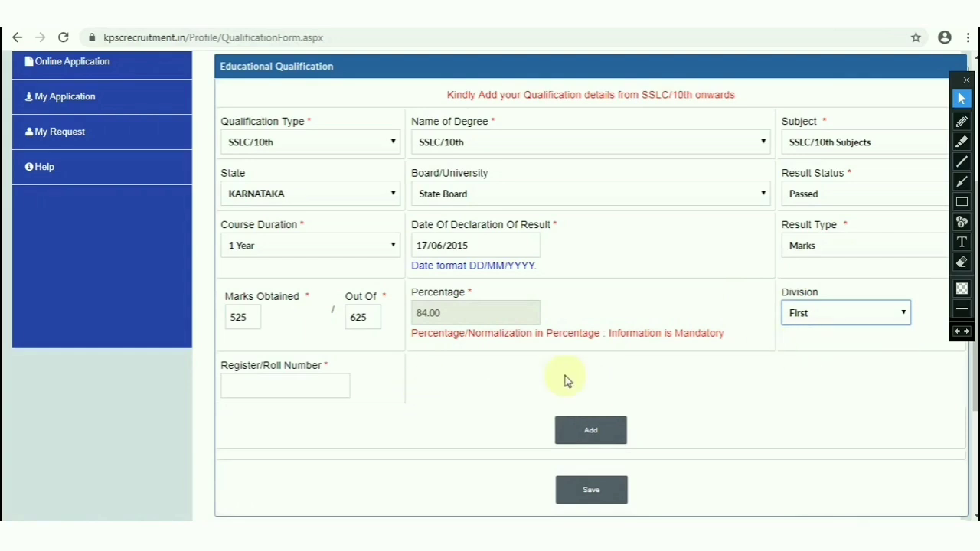
Enter the register/roll number and add the SSLC/10th qualification.
scroll(667, 411, "down", 2)
scroll(667, 412, "up", 1)
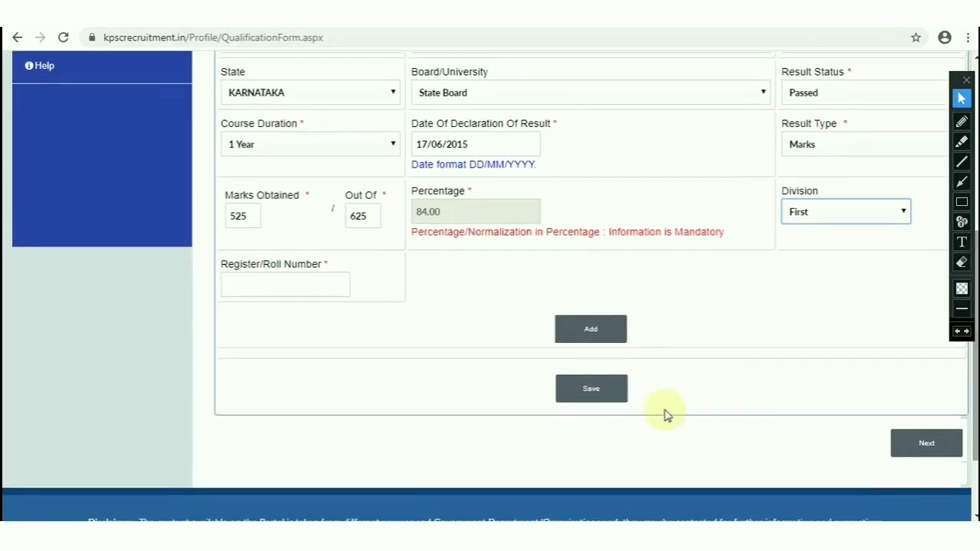
left_click(292, 284)
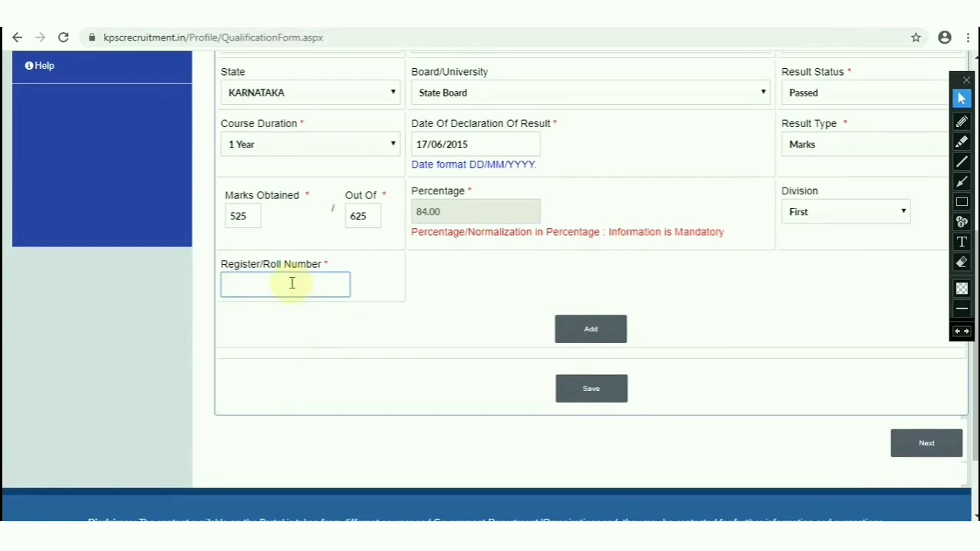
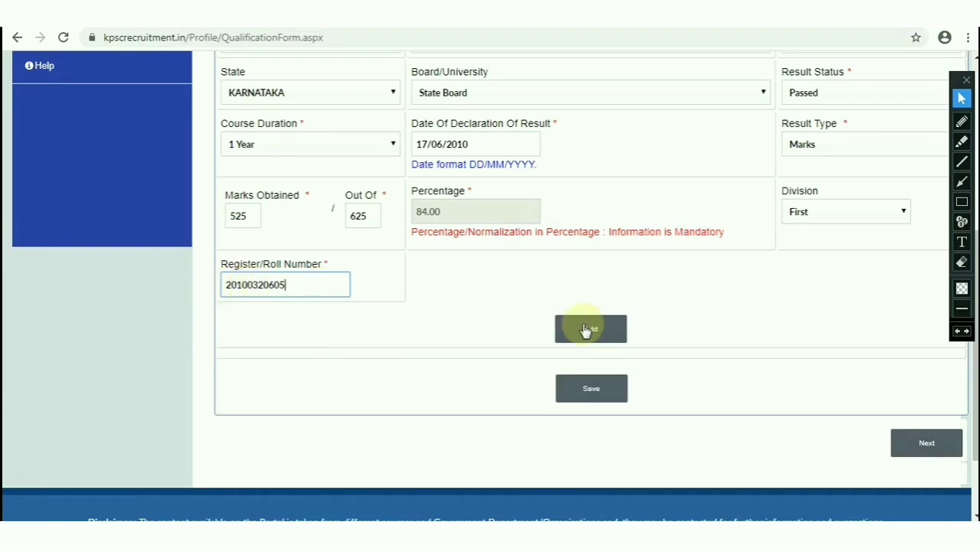
left_click(588, 330)
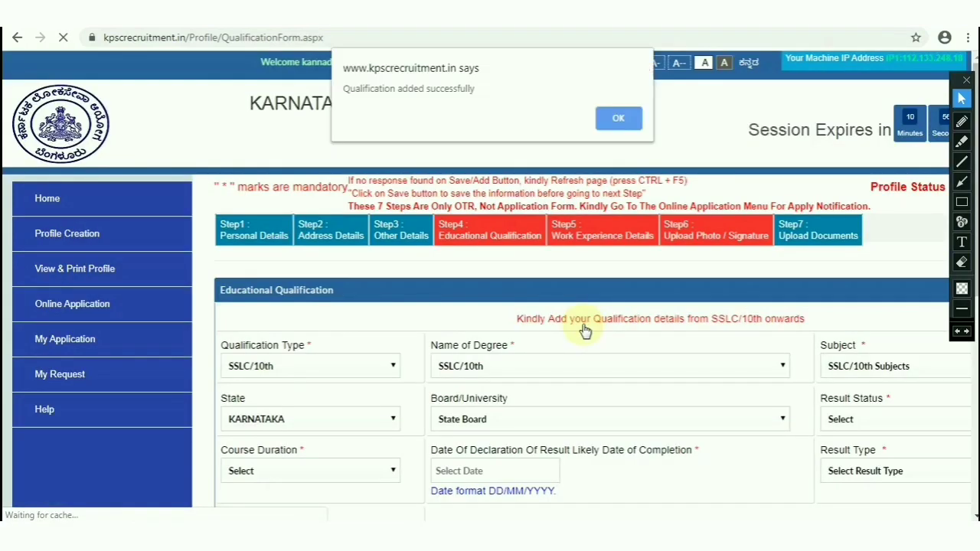
Dismiss the success alert and check that SSLC/10th is row 1 in the qualification table.
left_click(614, 122)
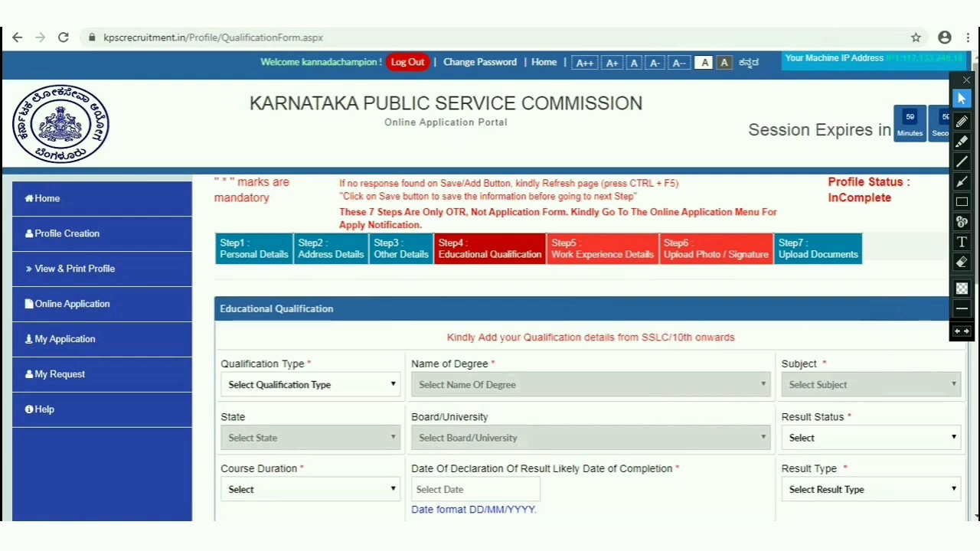
scroll(582, 307, "down", 4)
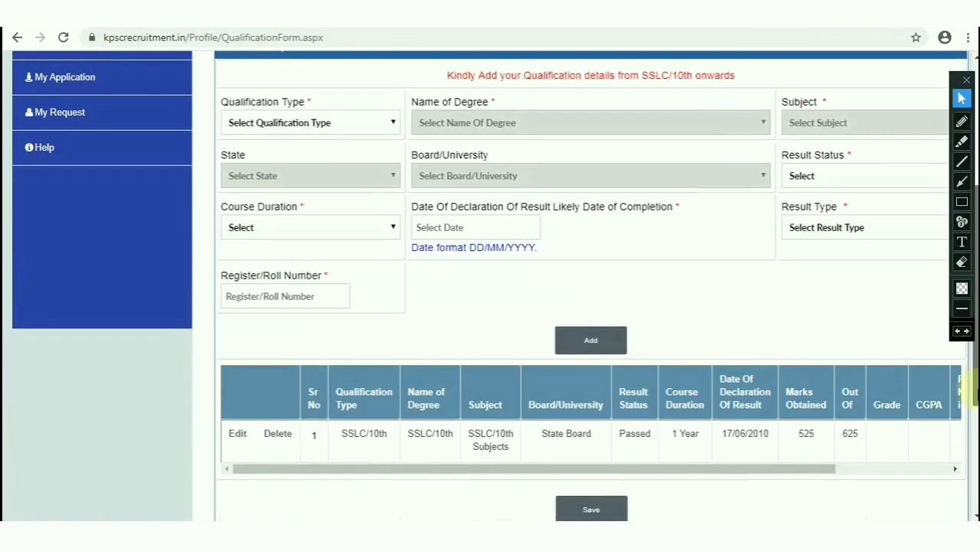
scroll(490, 283, "up", 5)
scroll(491, 283, "down", 3)
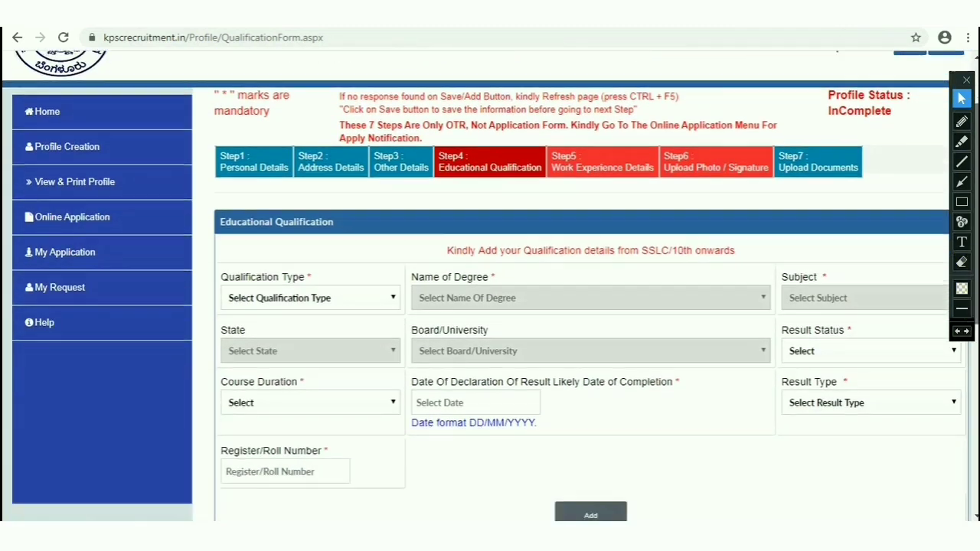
scroll(601, 209, "down", 1)
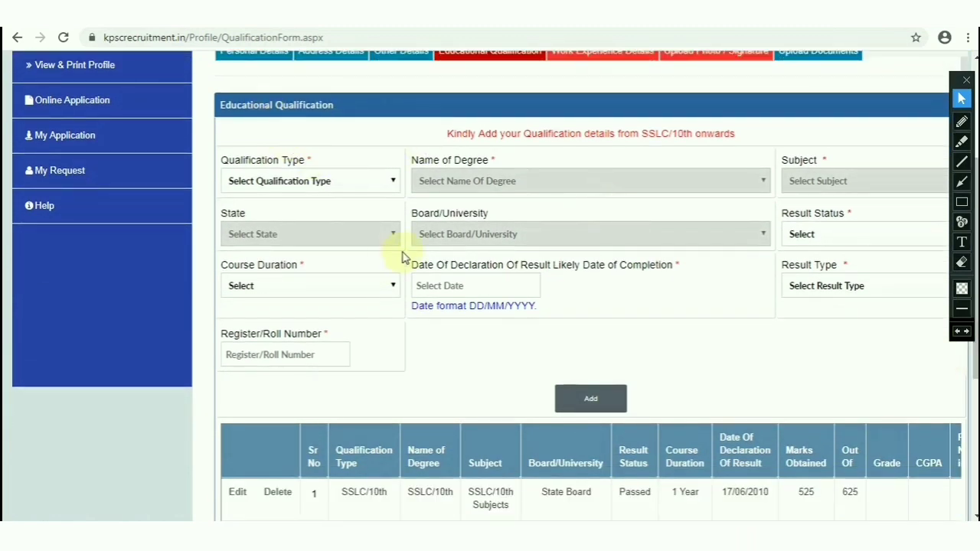
left_click(389, 186)
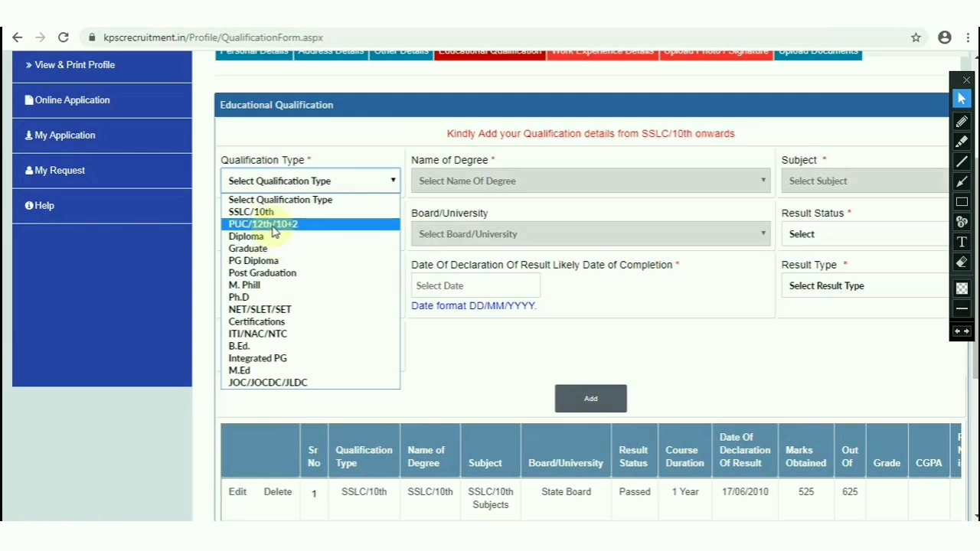
Set qualification type and degree to PUC/12th/10+2 with subject Arts.
left_click(274, 224)
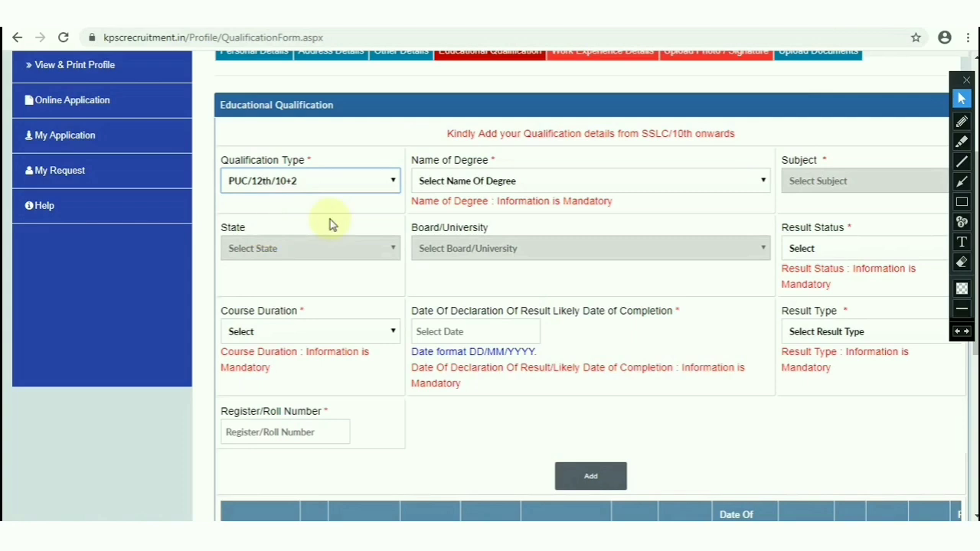
left_click(515, 182)
left_click(514, 183)
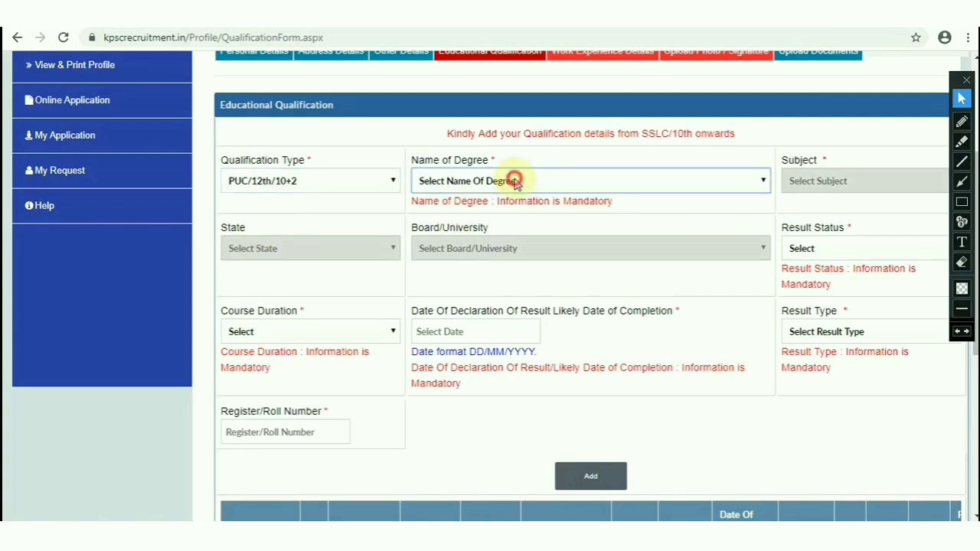
left_click(697, 183)
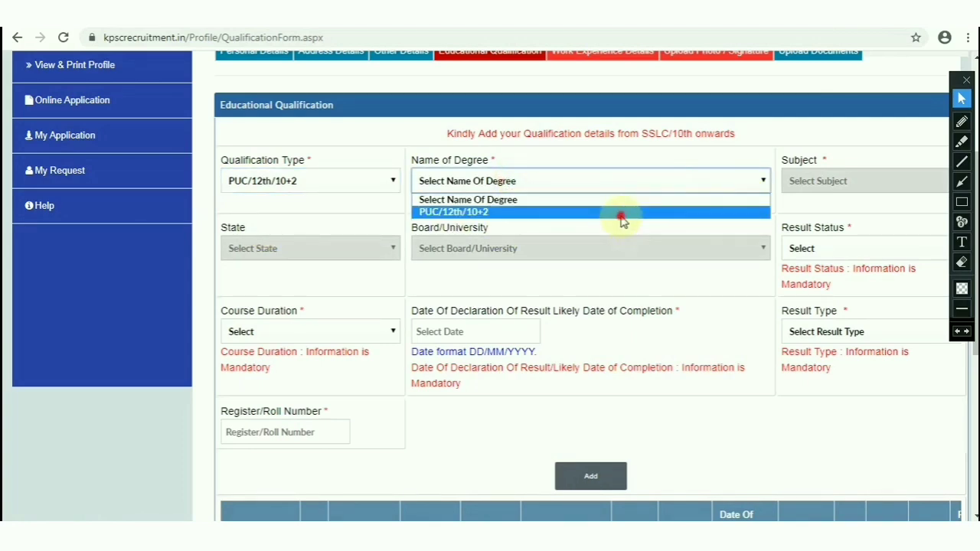
left_click(622, 213)
left_click(818, 184)
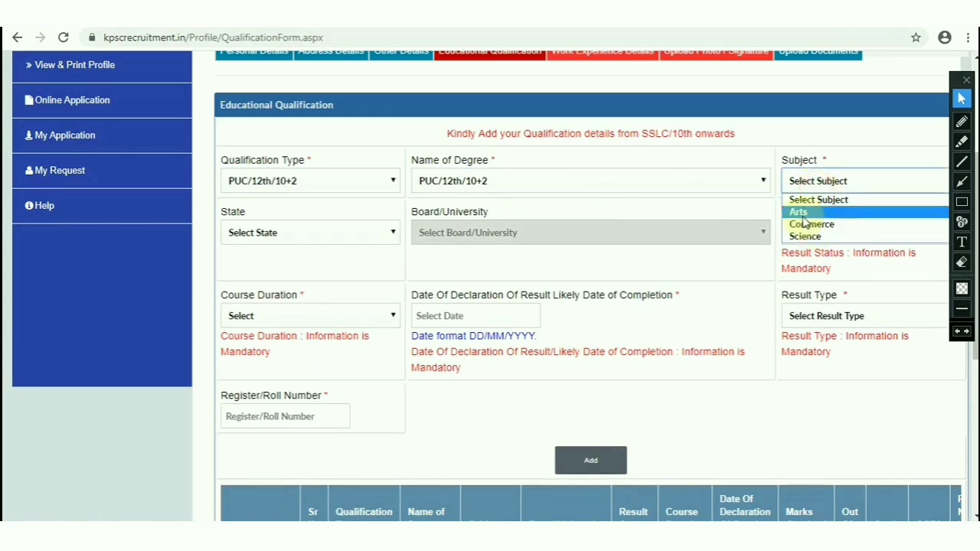
left_click(801, 214)
Set state KARNATAKA, board State Board, result Passed, and result type Marks.
left_click(387, 234)
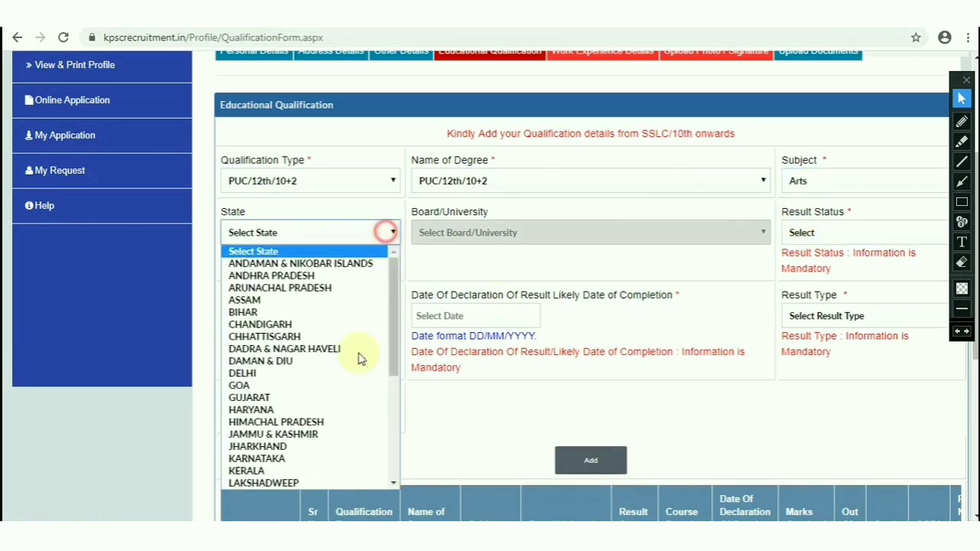
left_click(310, 458)
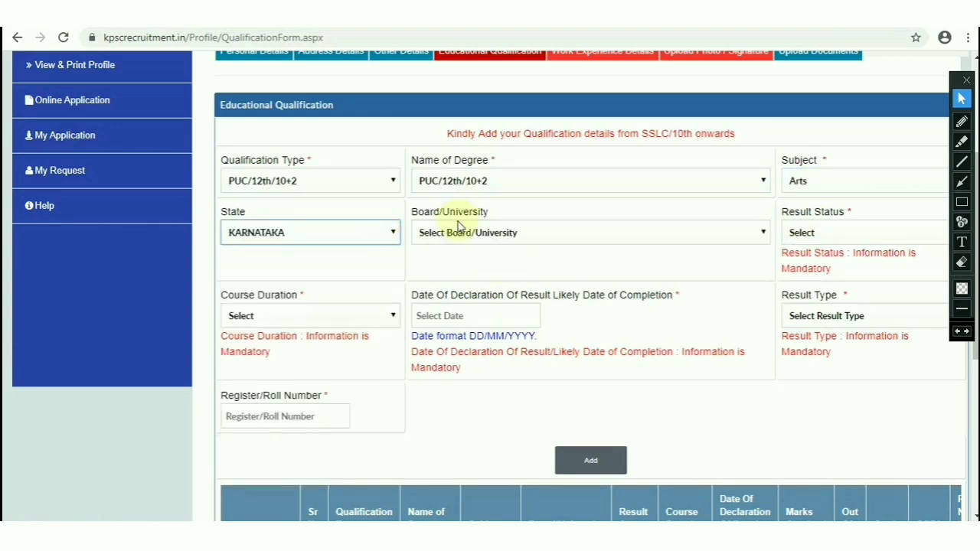
left_click(458, 227)
left_click(454, 276)
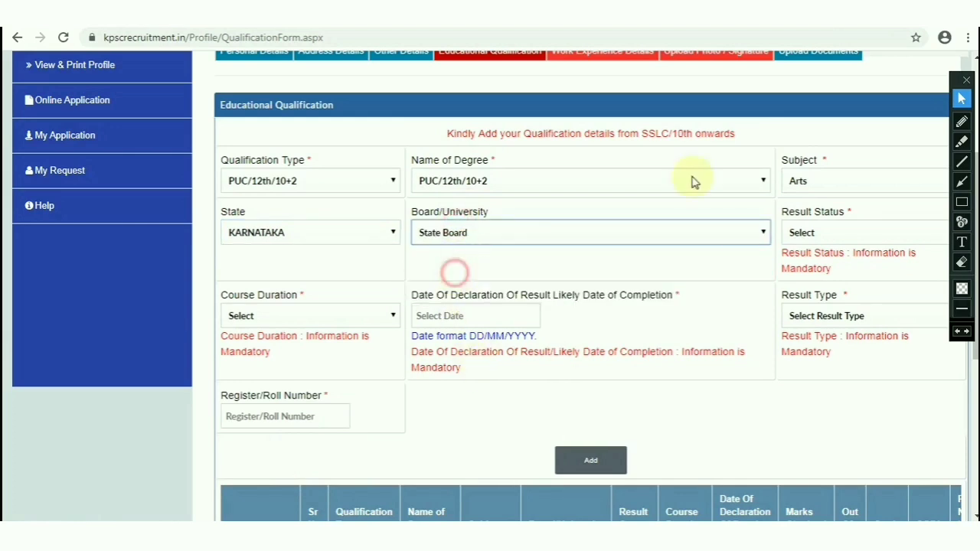
left_click(818, 226)
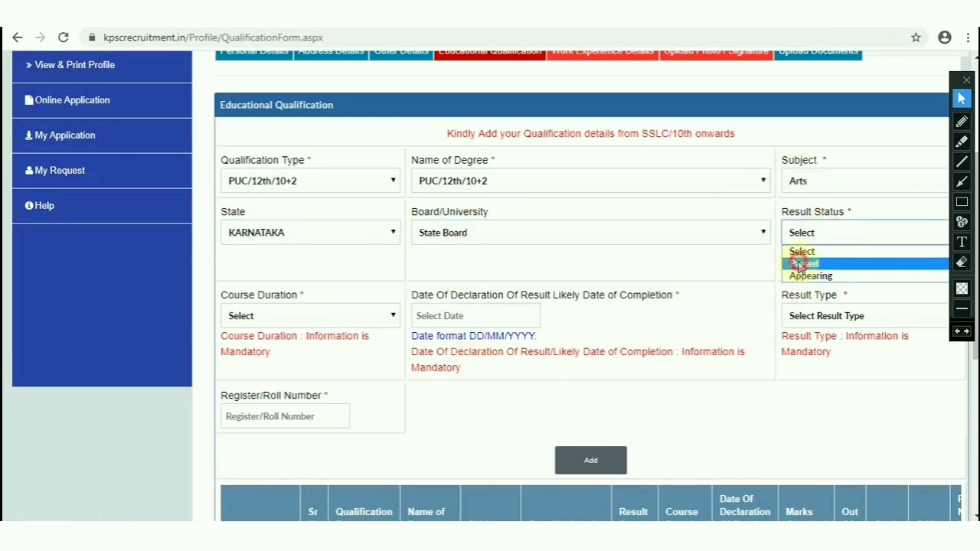
left_click(799, 263)
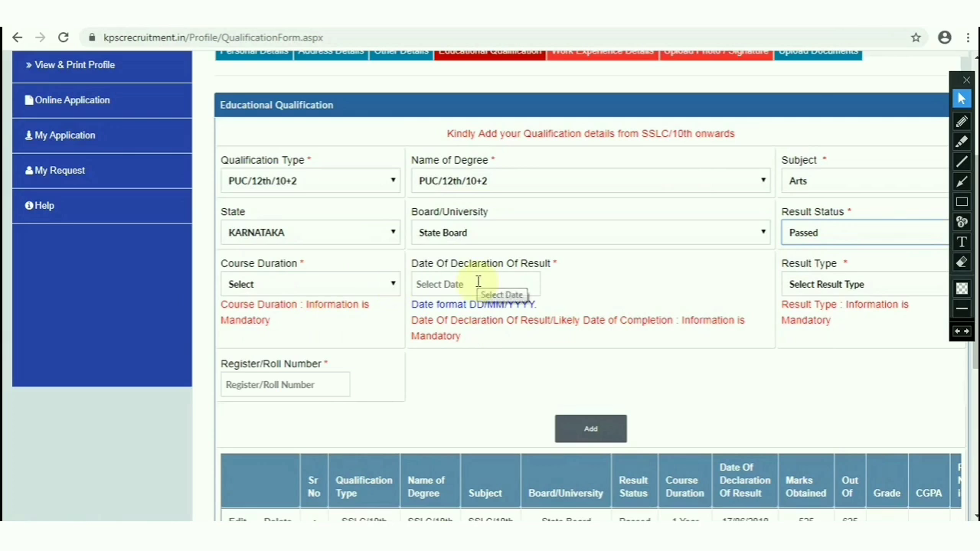
left_click(805, 284)
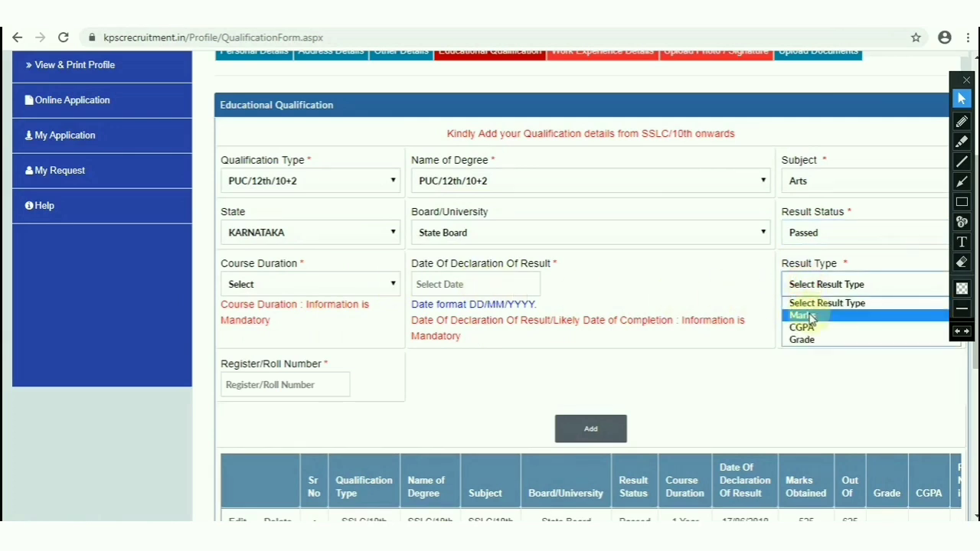
left_click(808, 316)
left_click(812, 287)
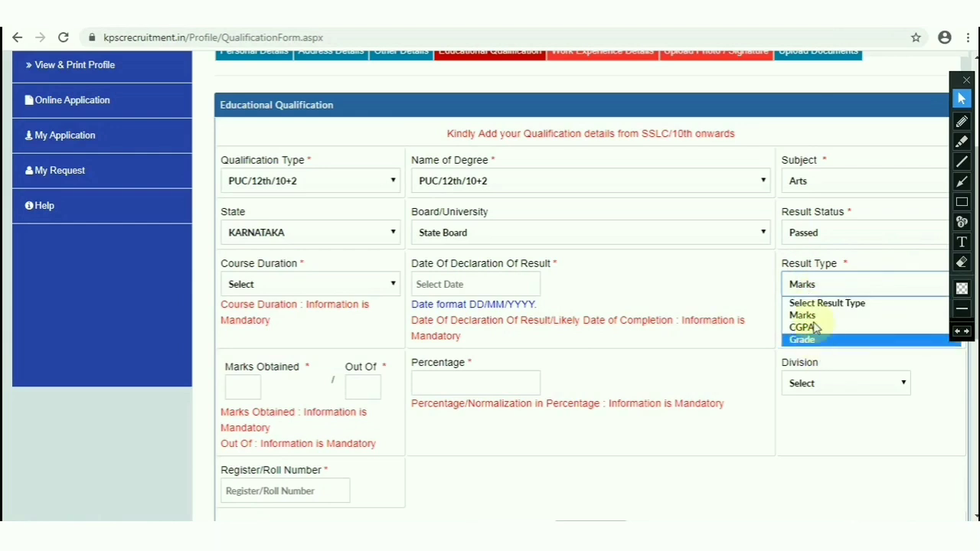
left_click(810, 316)
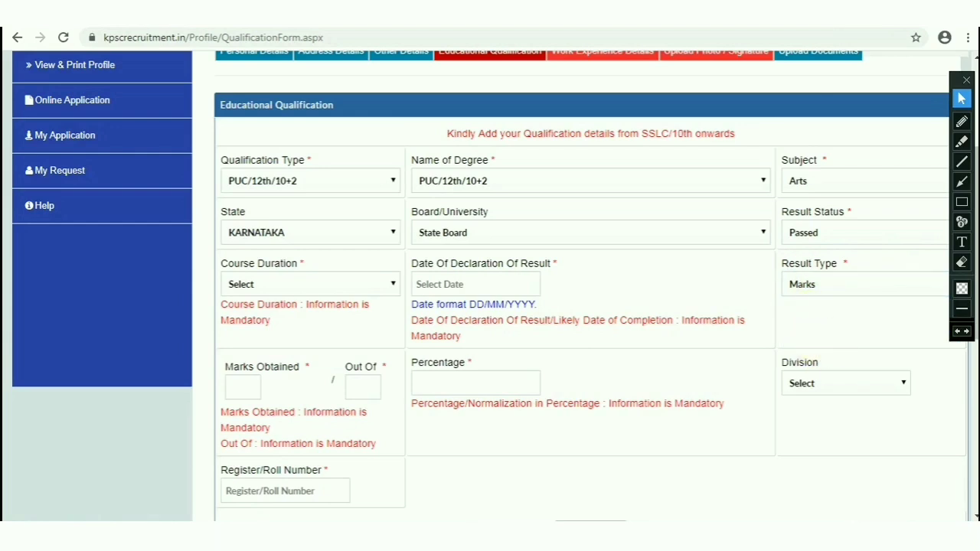
Enter 500 out of 625 marks, First division, and add the PUC qualification.
left_click(242, 343)
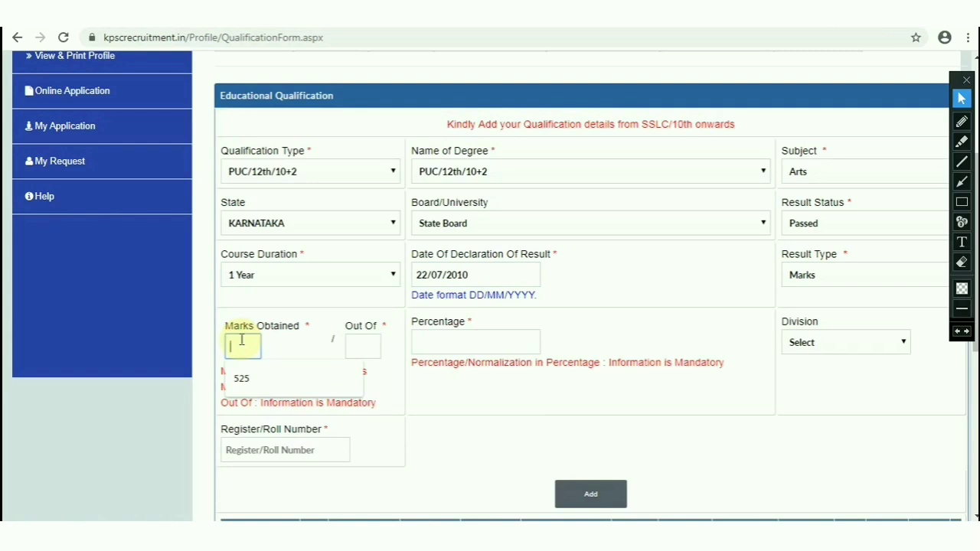
type("500")
left_click(366, 343)
type("625")
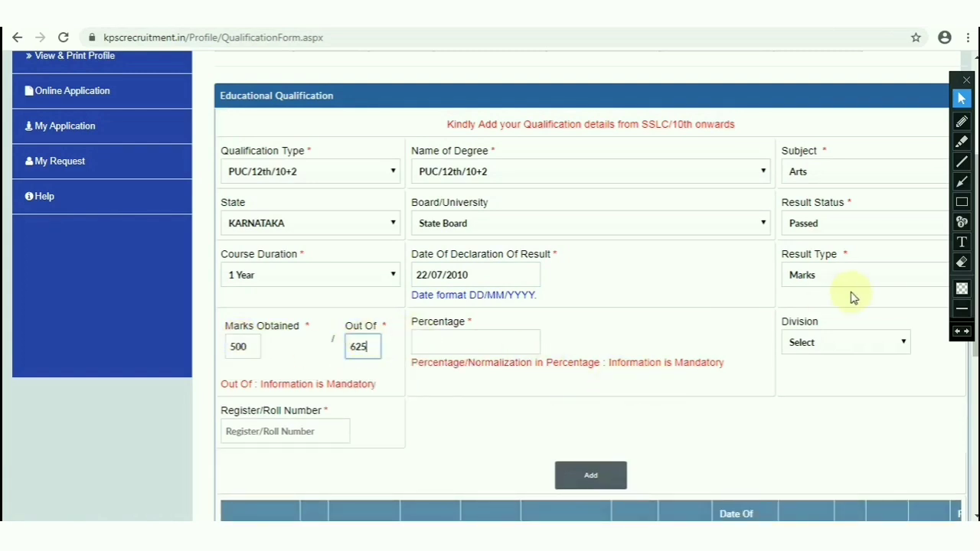
left_click(827, 341)
left_click(815, 372)
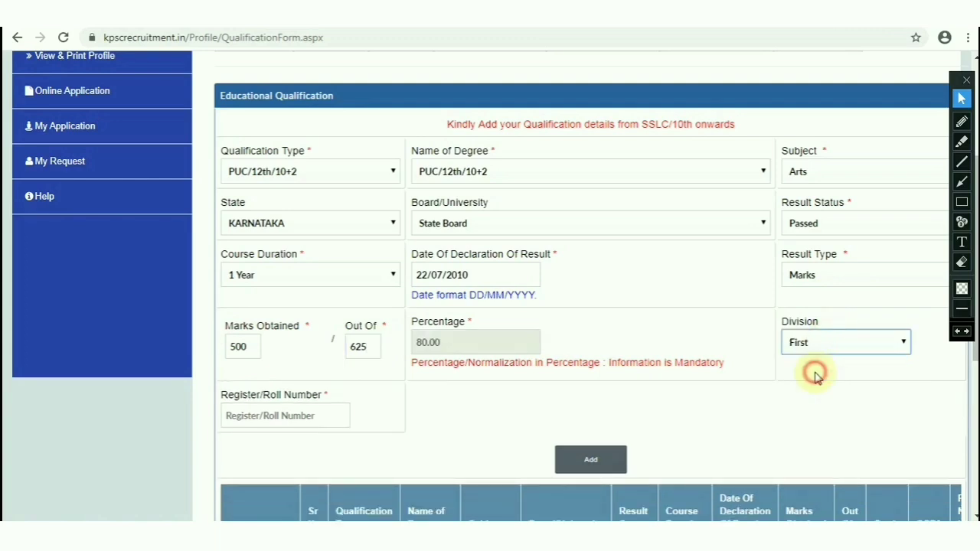
scroll(575, 429, "down", 2)
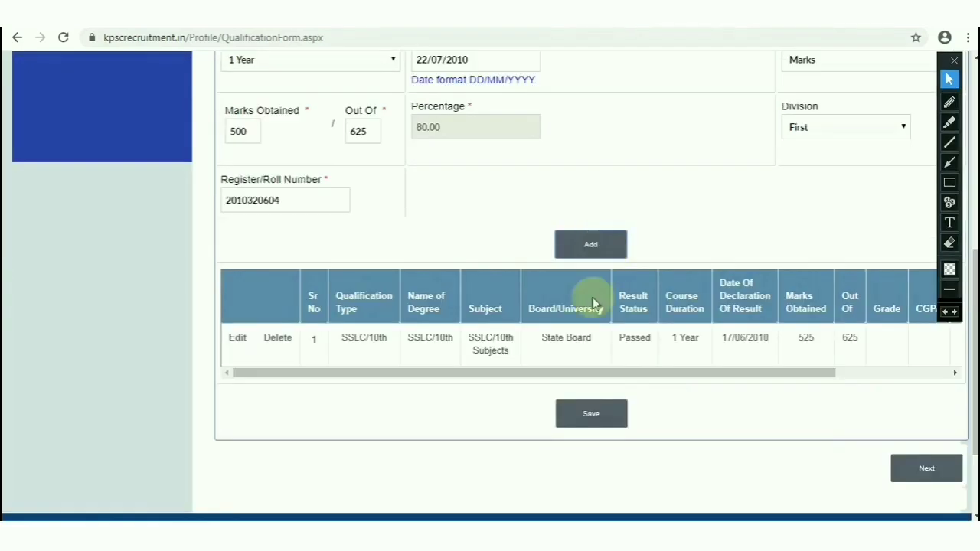
left_click(584, 259)
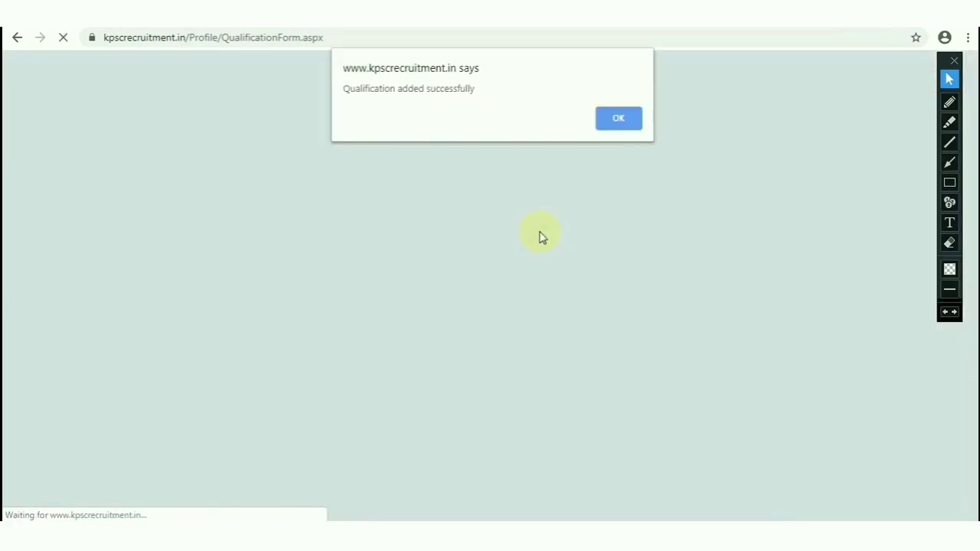
Dismiss the 'Qualification added successfully' alert and scroll to the blank qualification form.
left_click(620, 121)
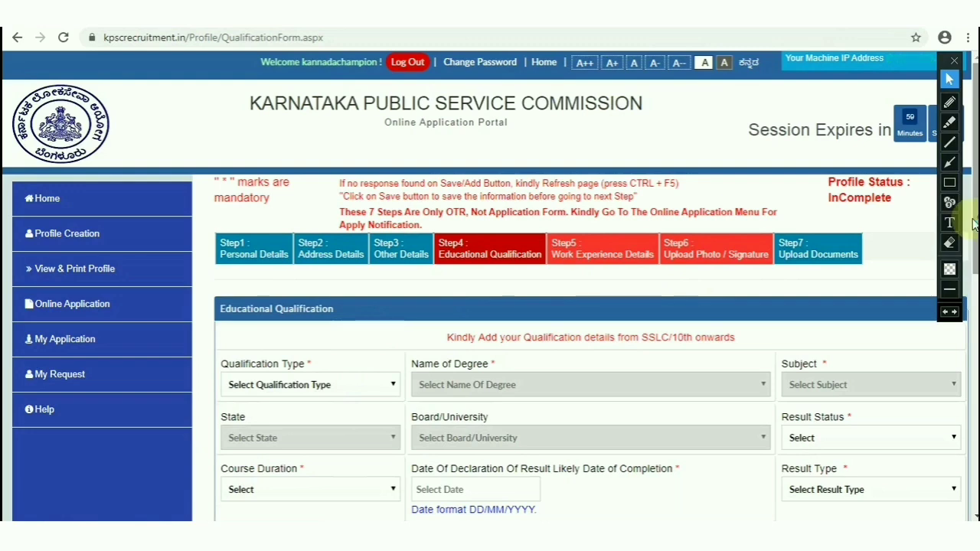
left_click_drag(974, 222, 976, 287)
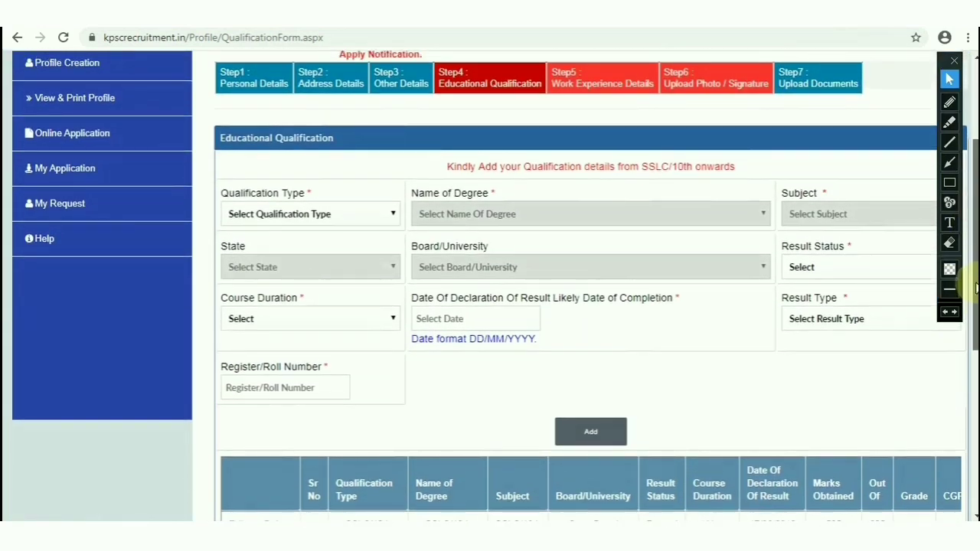
Set qualification type Graduate, degree Bachelor of Engineering (B.E.), subject Civil Engineering.
left_click(361, 213)
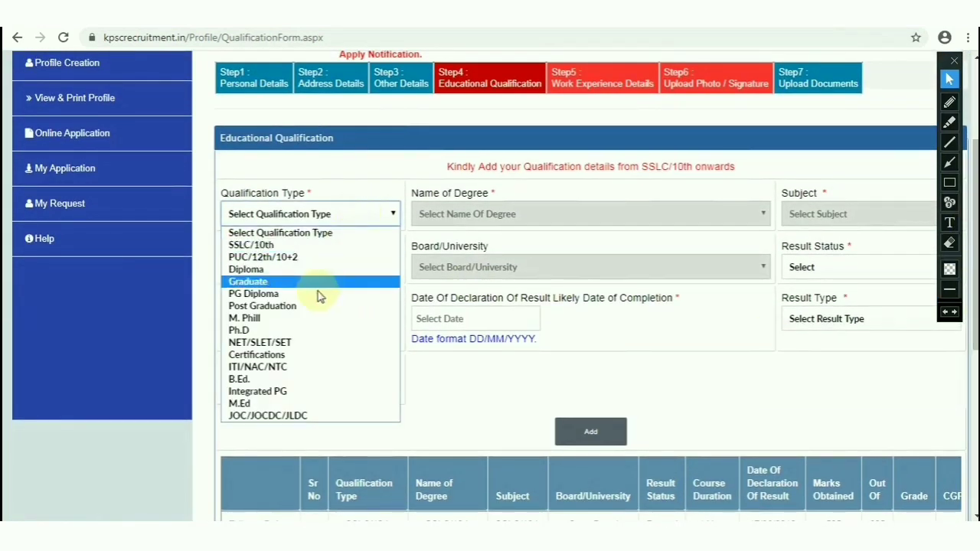
left_click(297, 281)
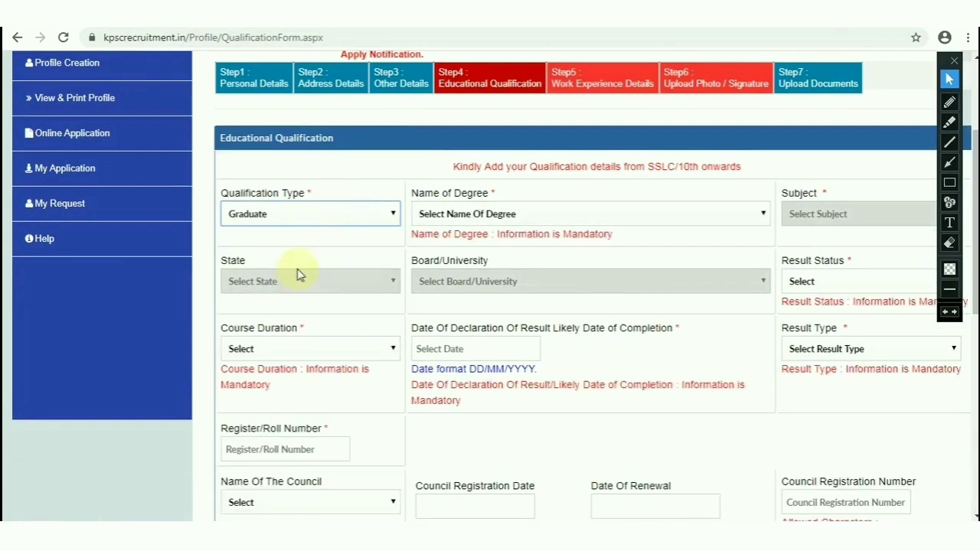
left_click(499, 214)
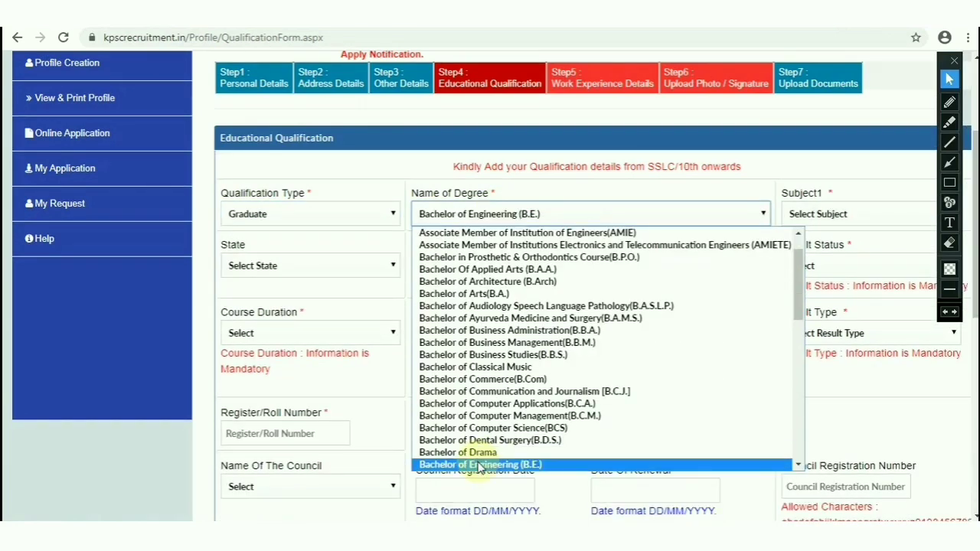
left_click(479, 465)
left_click(823, 214)
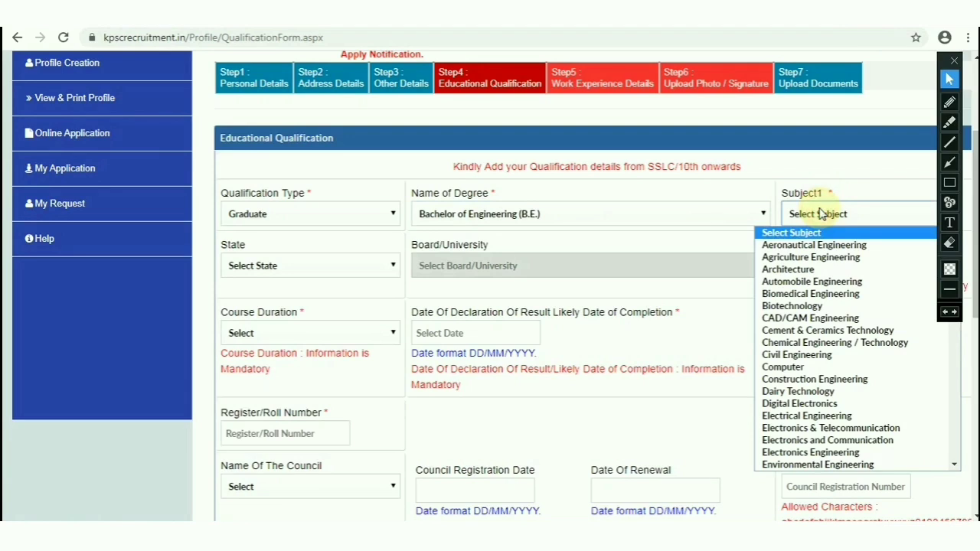
left_click(785, 356)
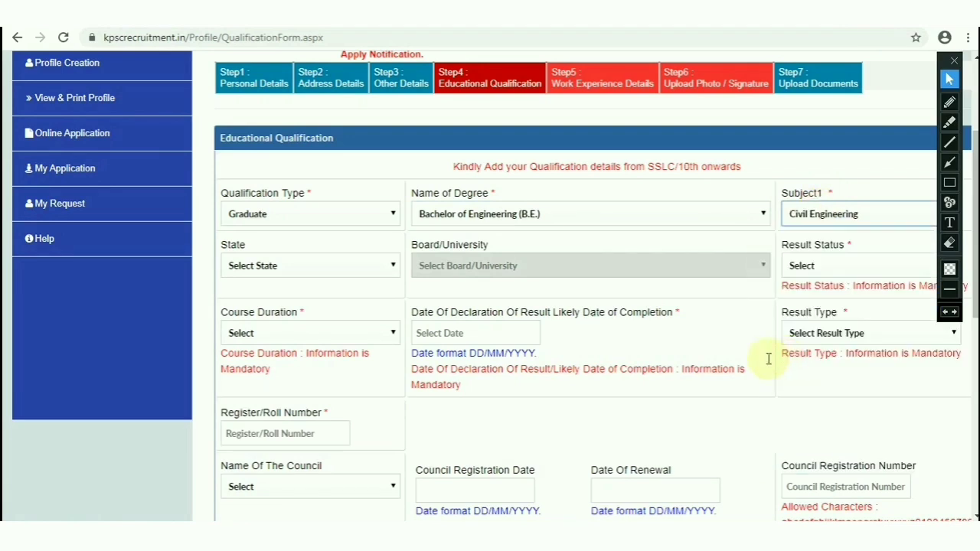
Set state KARNATAKA, university Visveswaraiah Technological University, result Passed, duration 4 Years.
left_click(361, 267)
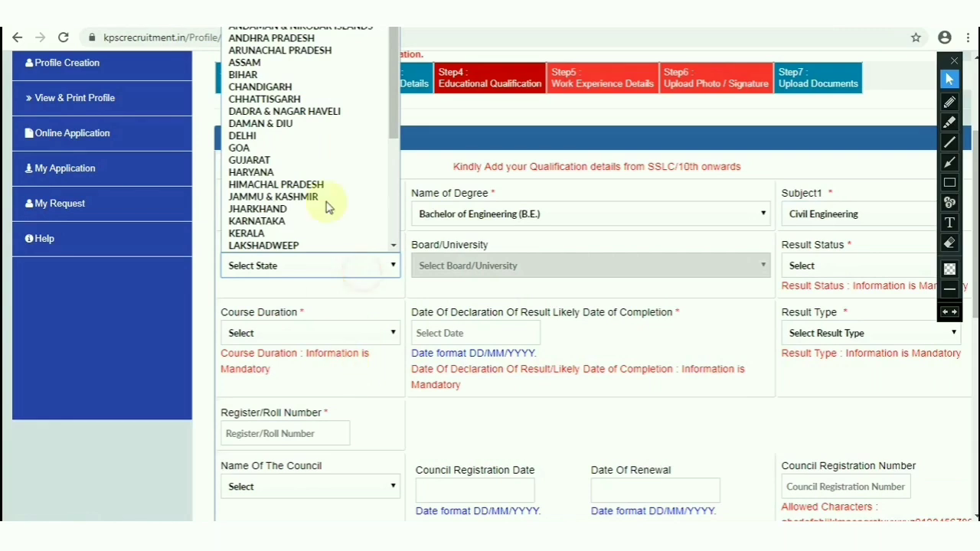
left_click(291, 221)
left_click(449, 266)
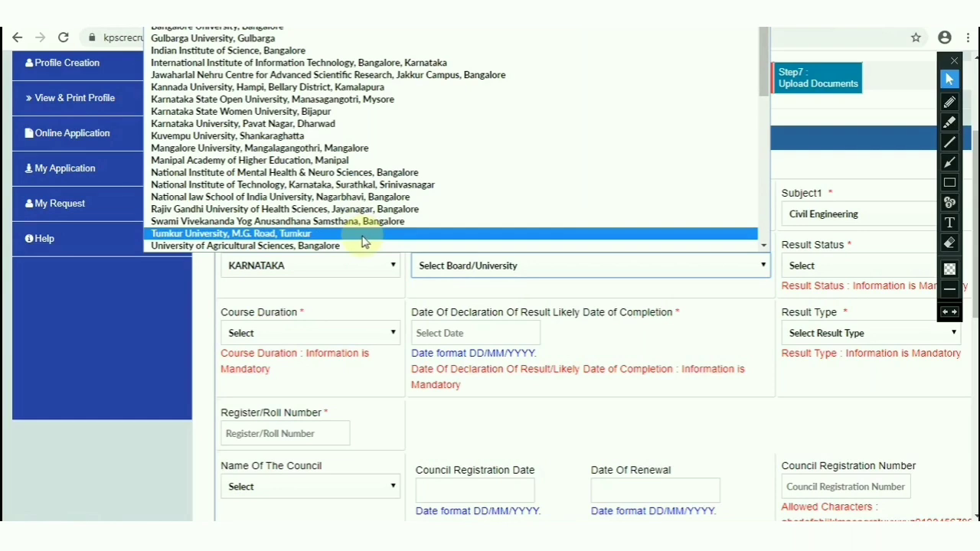
left_click(763, 246)
left_click_drag(763, 246, 763, 249)
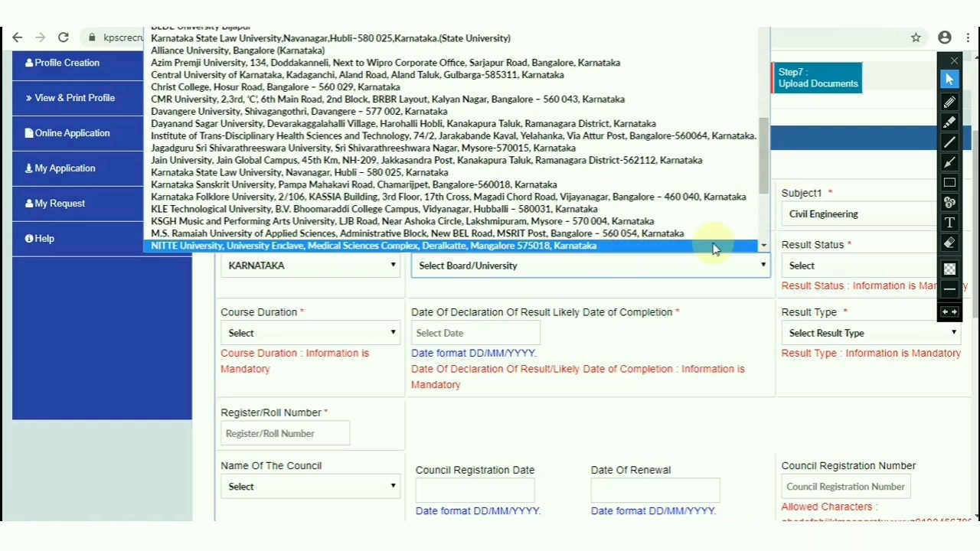
scroll(759, 214, "down", 3)
scroll(763, 222, "down", 1)
left_click(686, 241)
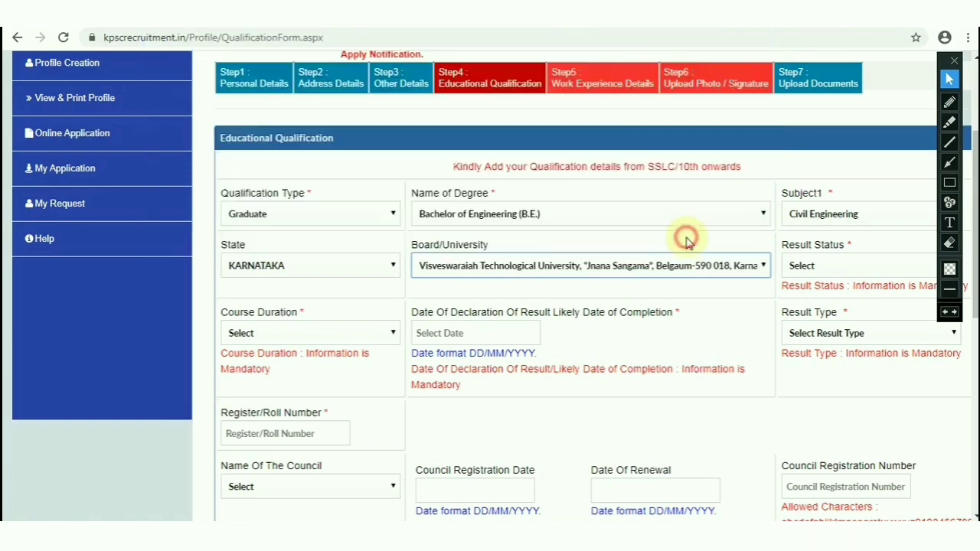
left_click(816, 268)
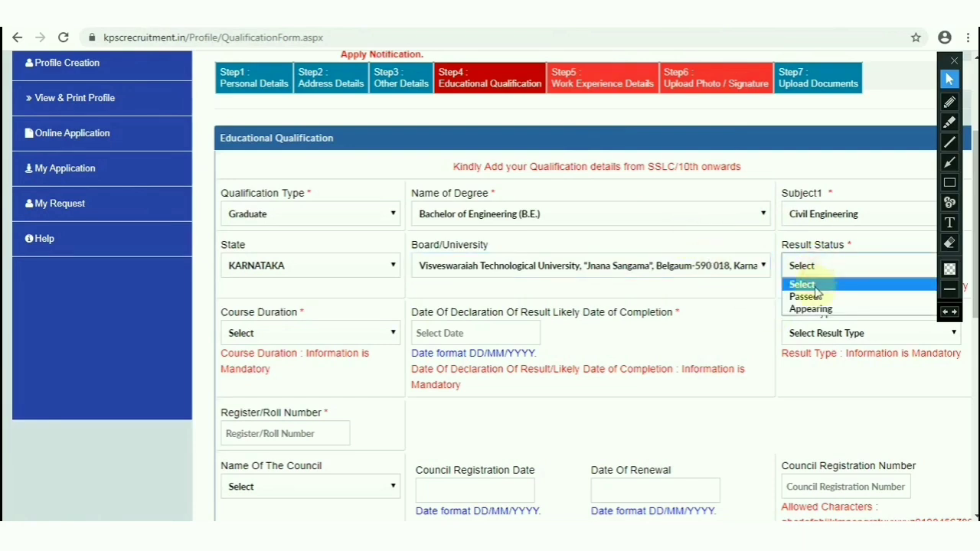
left_click(806, 296)
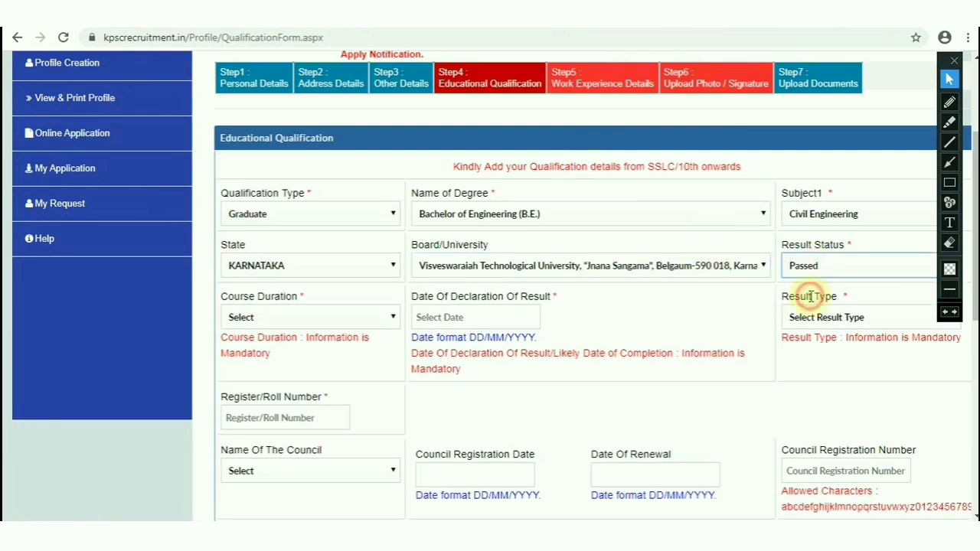
left_click(288, 318)
left_click(285, 421)
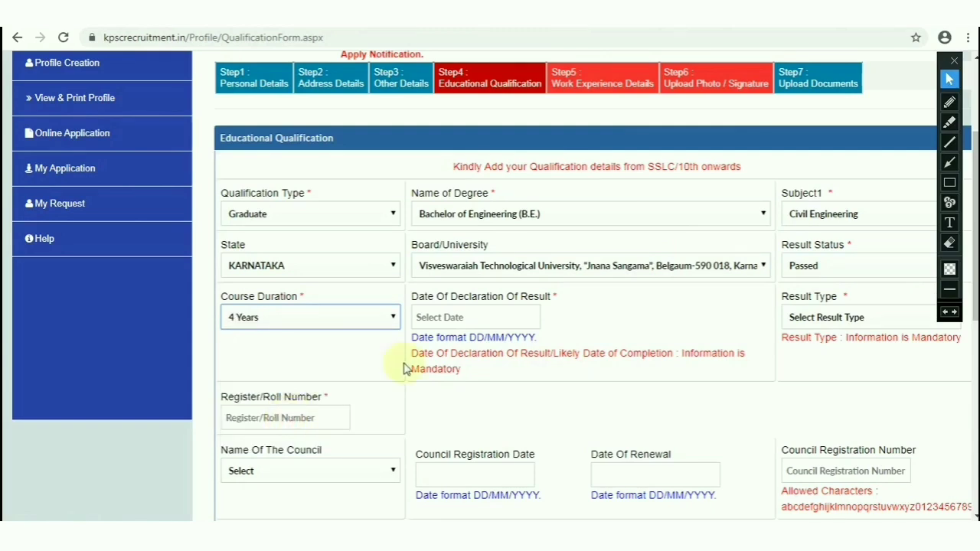
Set the result declaration date to 16/06/2015 in the calendar.
left_click(469, 317)
left_click(470, 339)
left_click(419, 340)
left_click(467, 340)
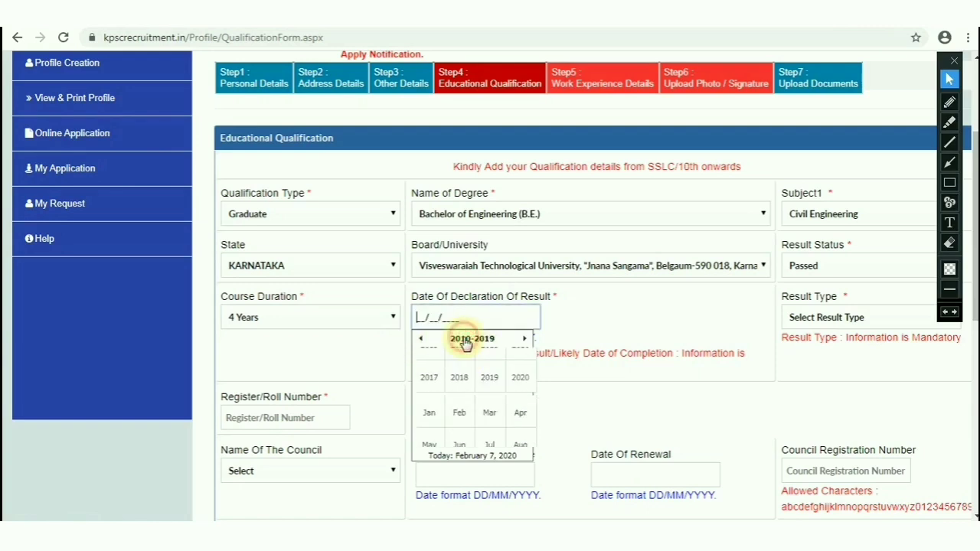
left_click(420, 339)
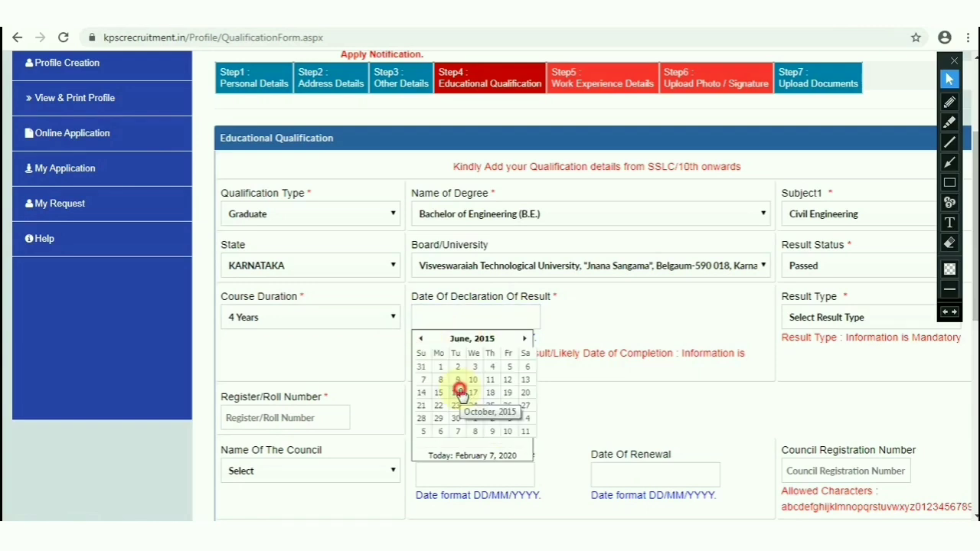
left_click(462, 394)
left_click(793, 318)
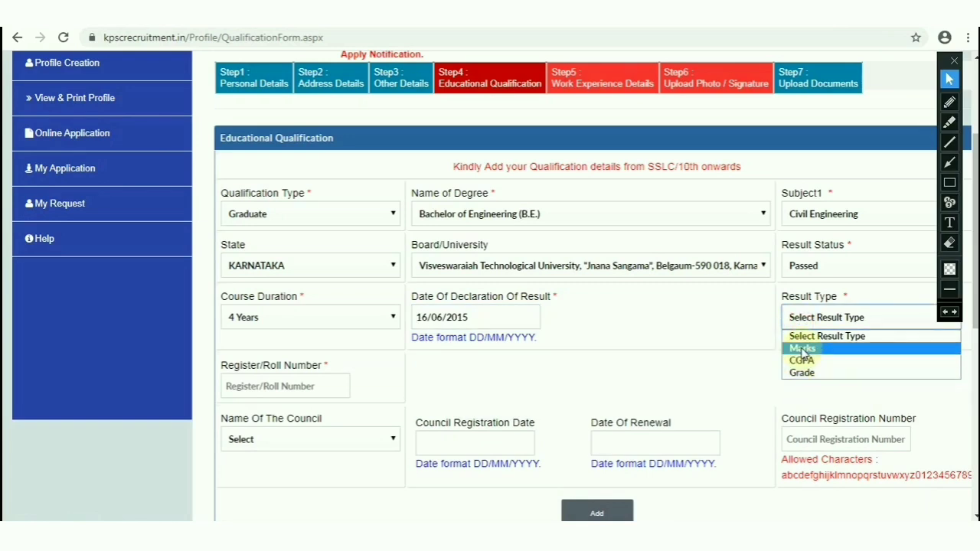
Choose Marks result type and First division, then add the B.E. qualification (500/625, 80%).
left_click(802, 350)
scroll(347, 383, "down", 2)
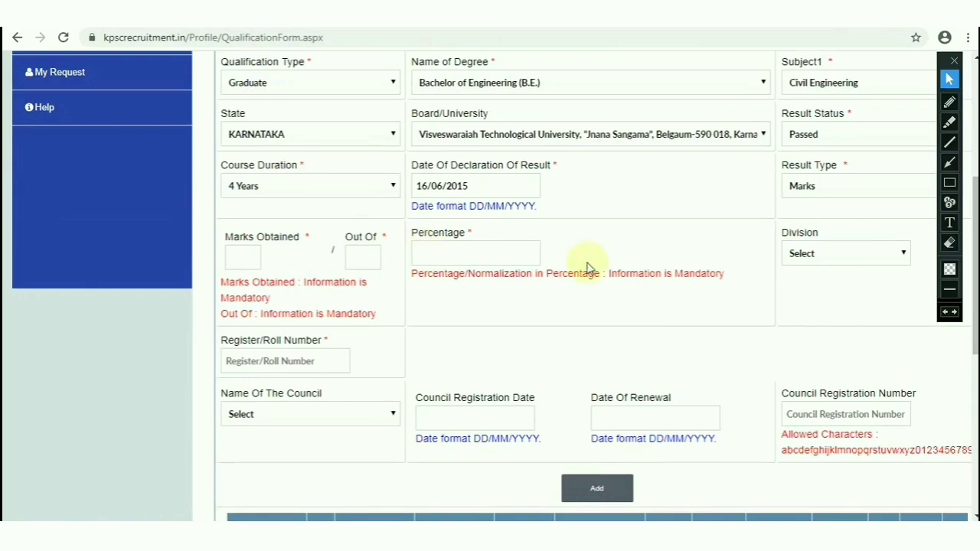
left_click(790, 253)
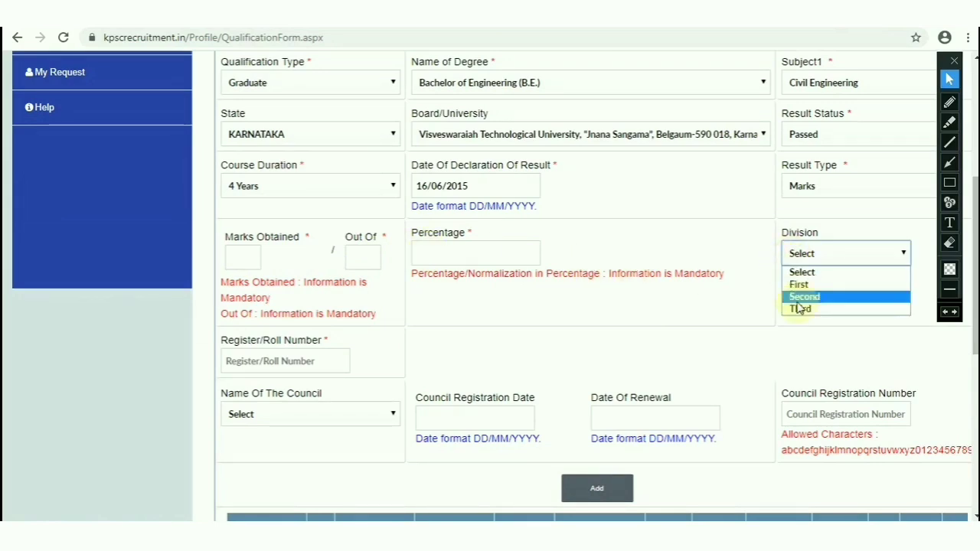
left_click(798, 285)
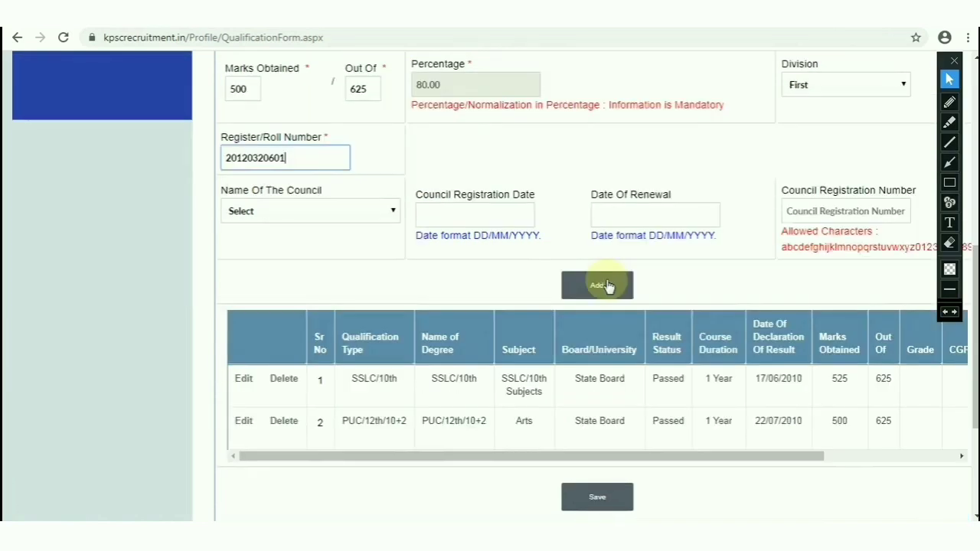
left_click(605, 285)
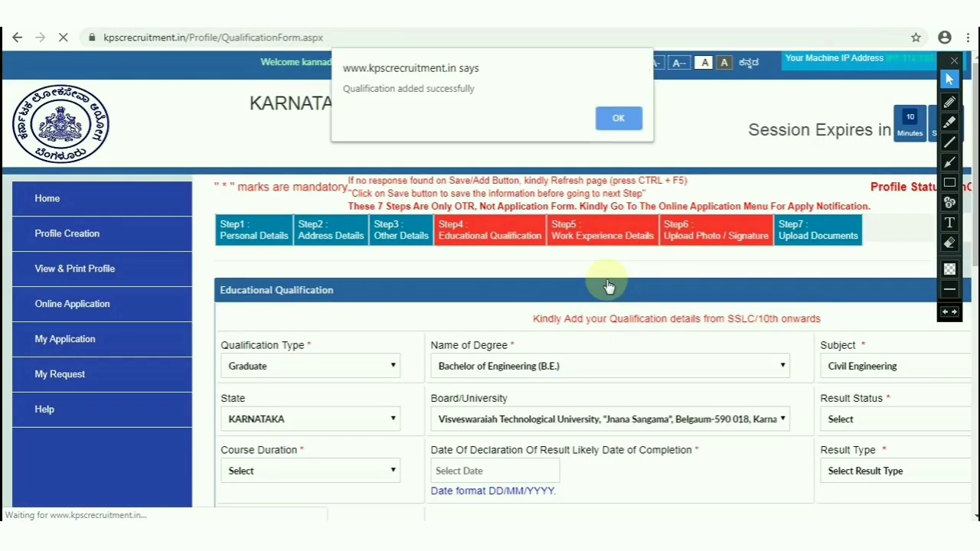
Dismiss the success alert and continue to the Work Experience Details step.
left_click(616, 116)
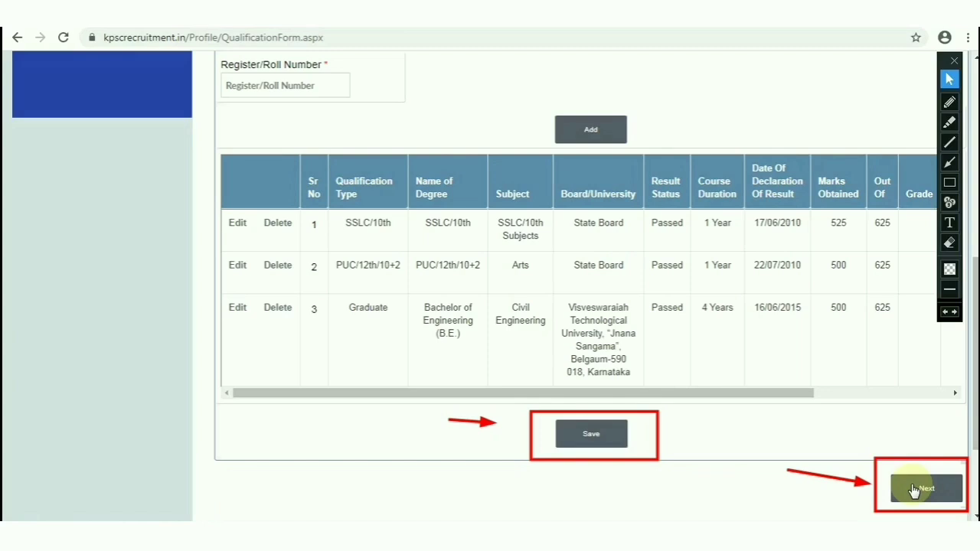
left_click(914, 491)
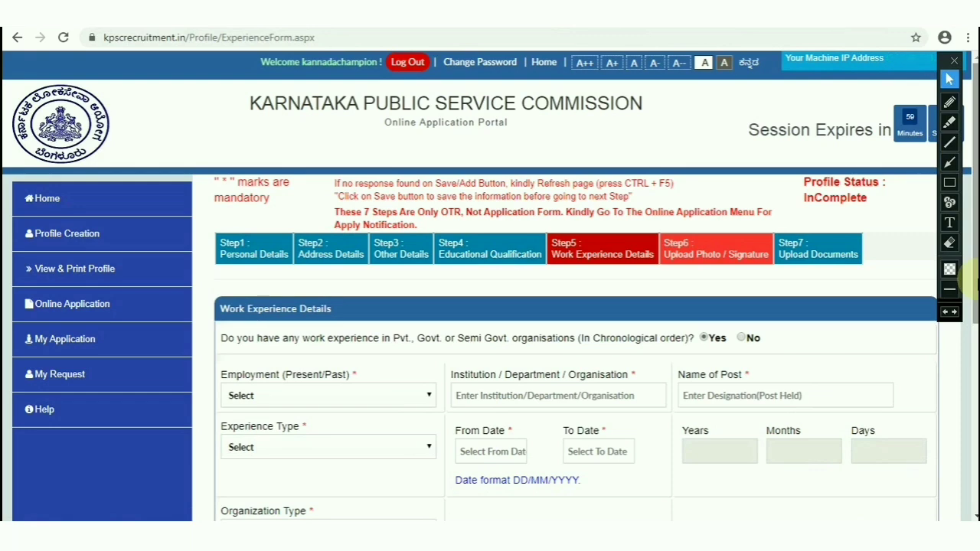
Try the employment status and experience type lists, then answer No to having work experience.
scroll(491, 285, "down", 3)
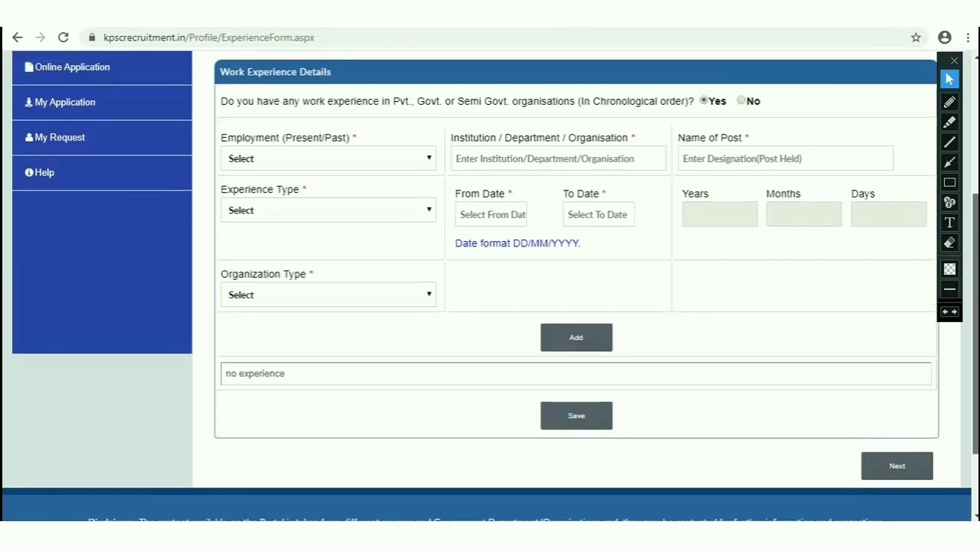
scroll(972, 391, "up", 1)
scroll(971, 390, "down", 1)
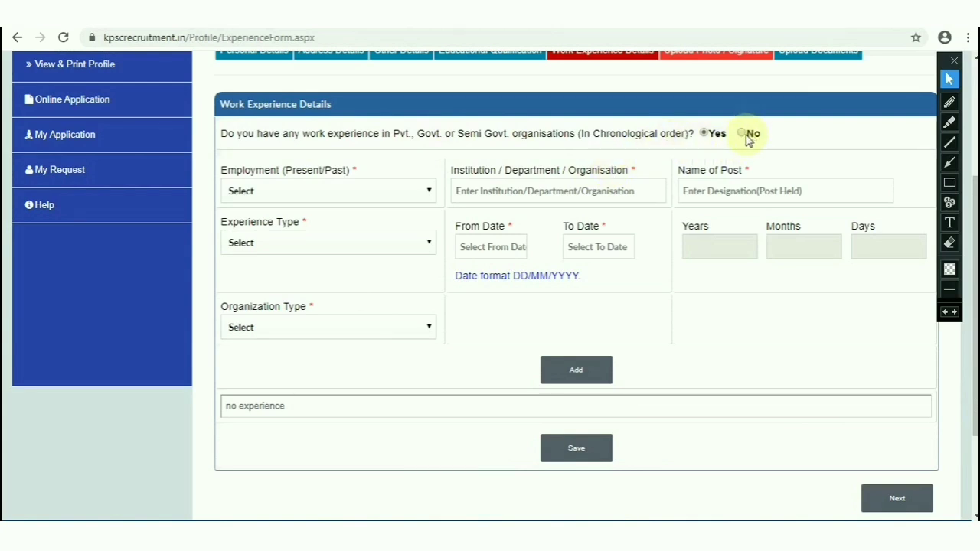
left_click(345, 189)
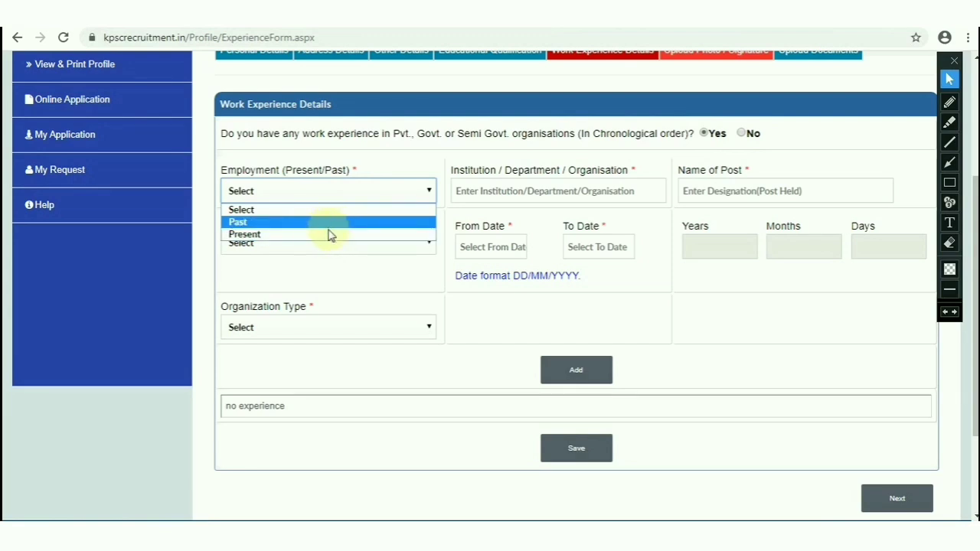
left_click(364, 239)
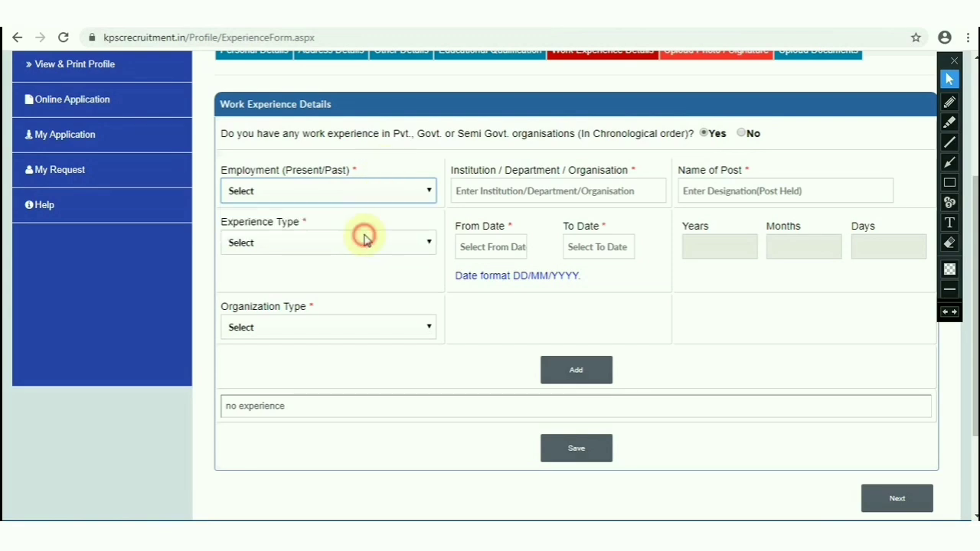
left_click(351, 195)
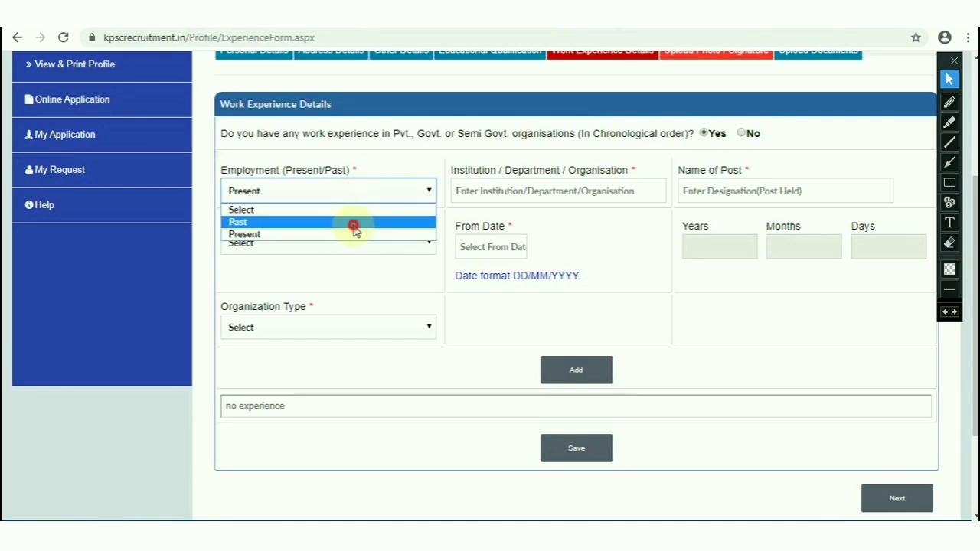
left_click(354, 224)
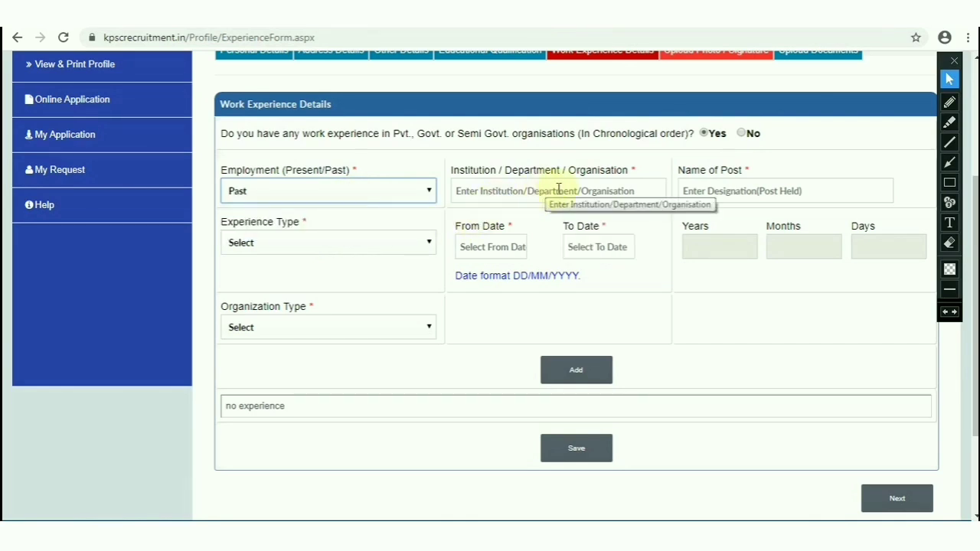
left_click(354, 249)
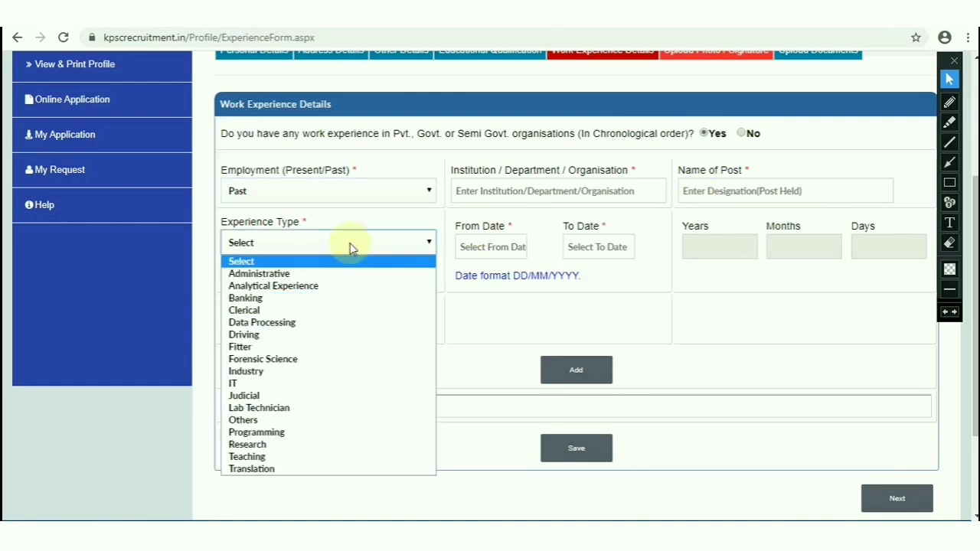
left_click(350, 246)
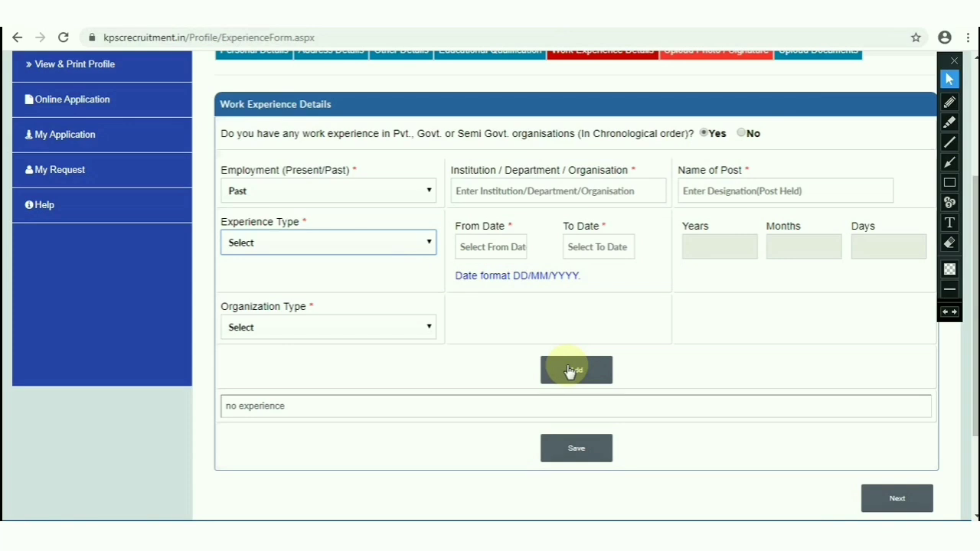
left_click(742, 135)
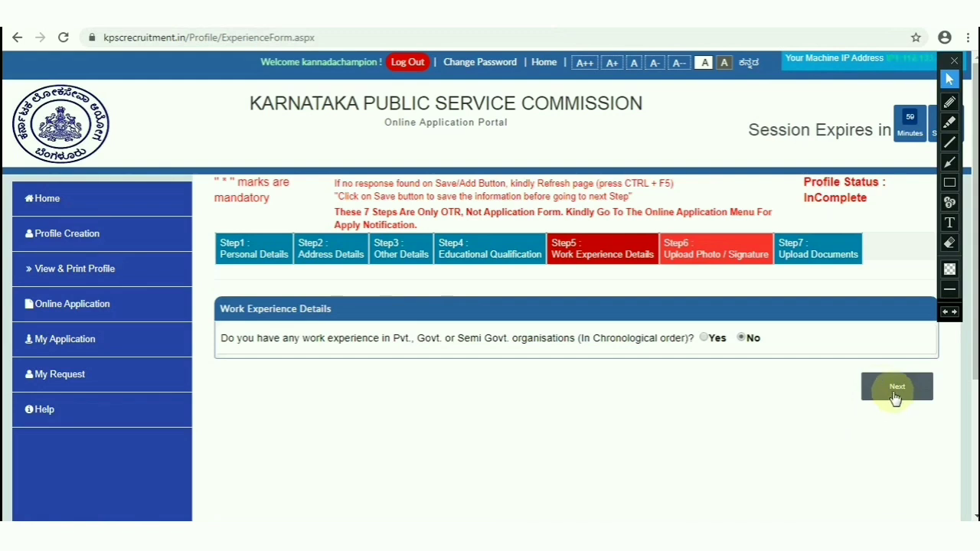
Continue past the photo and signature step to Step 7 Upload Documents, listing SSC and B.E. certificates.
left_click(882, 392)
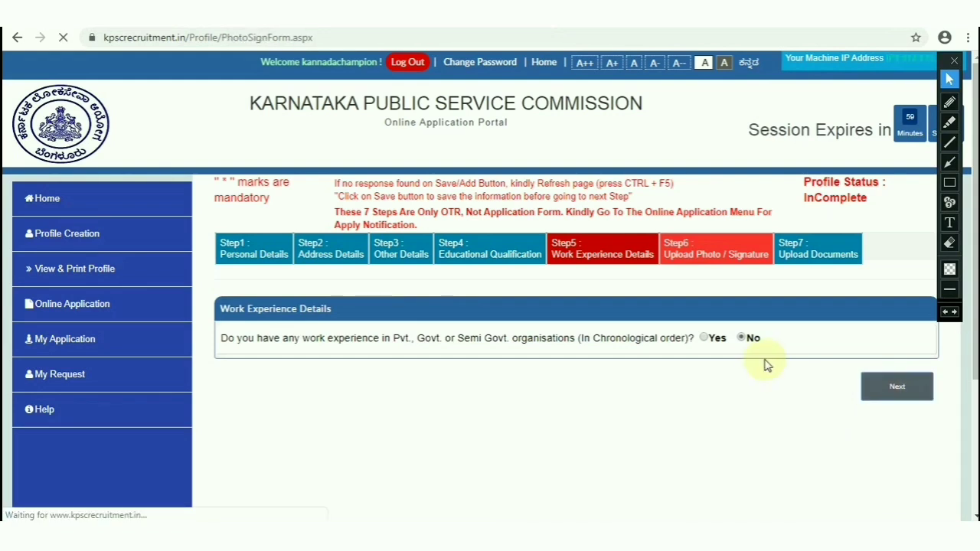
scroll(766, 365, "down", 1)
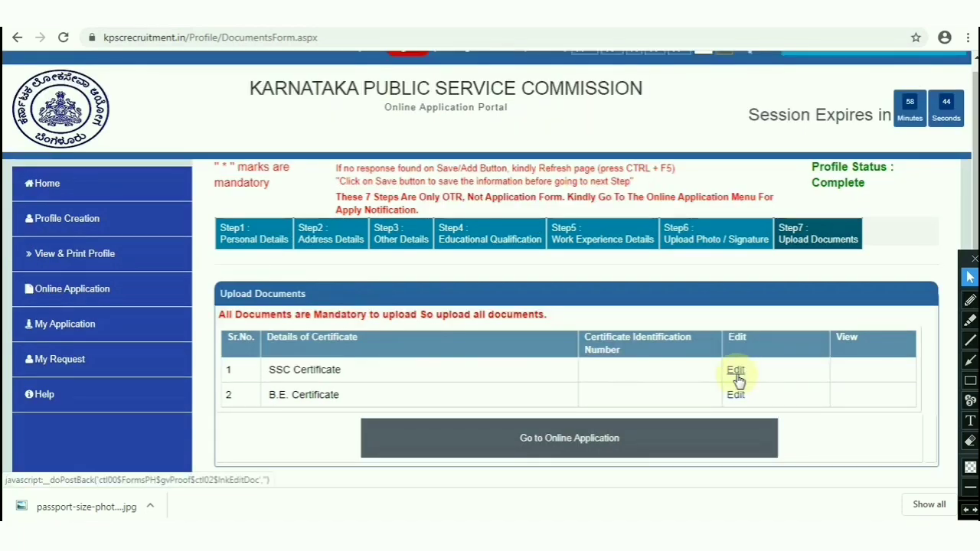
left_click(736, 371)
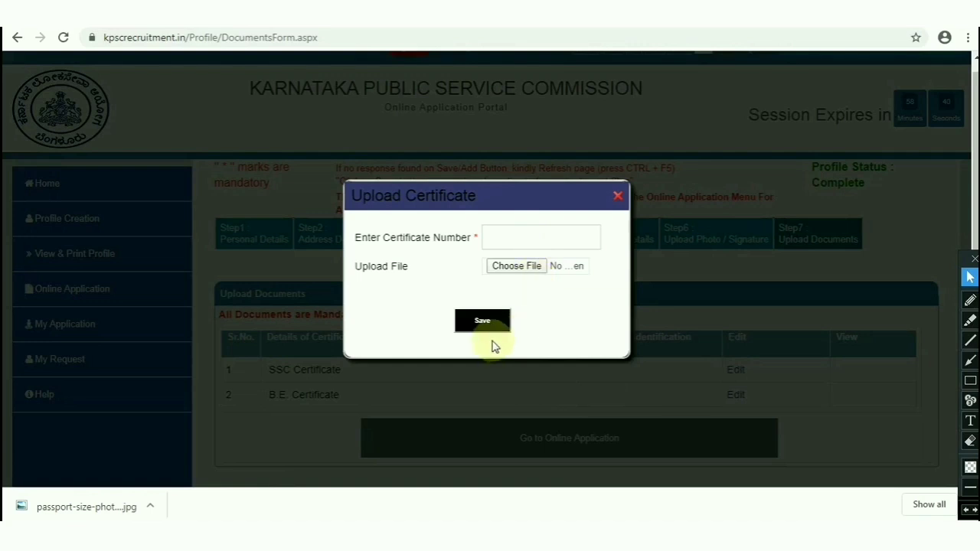
left_click(618, 198)
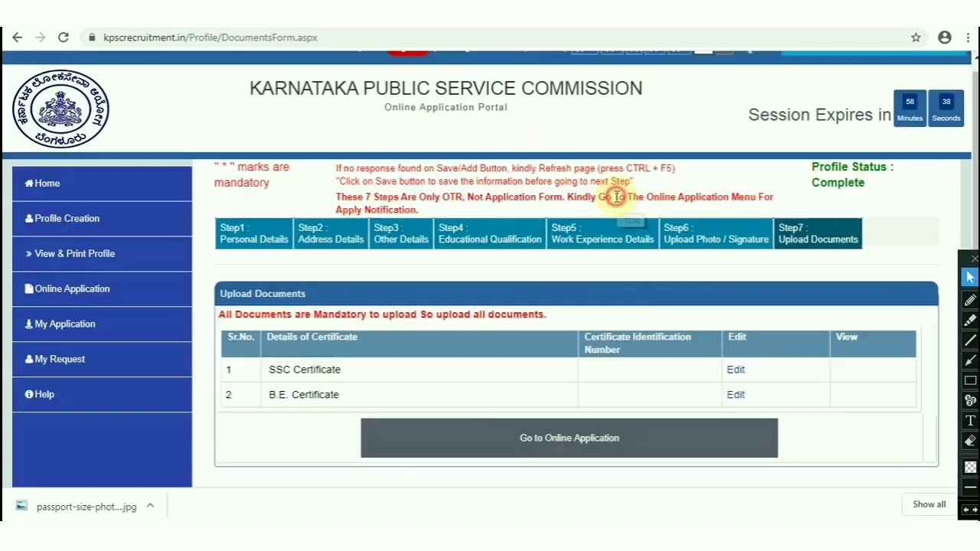
left_click(734, 393)
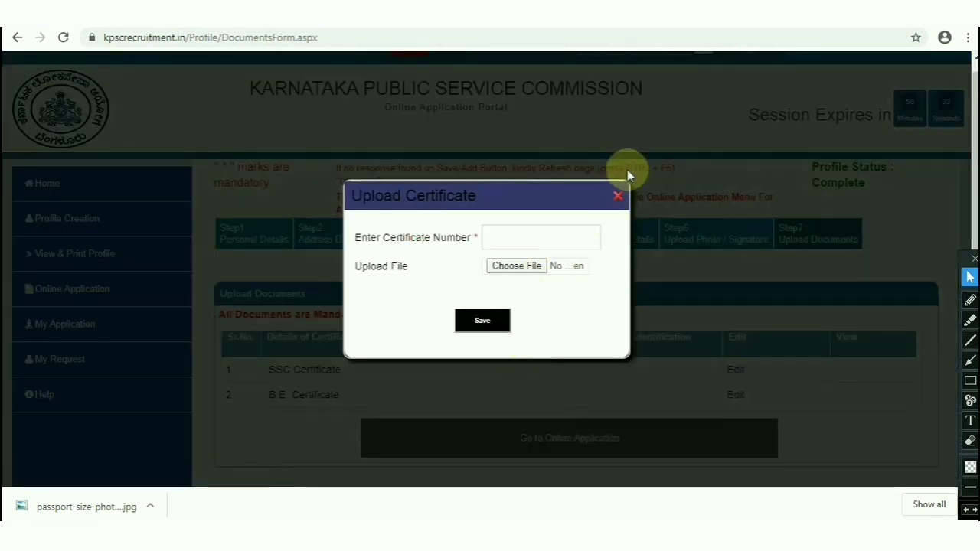
left_click(619, 195)
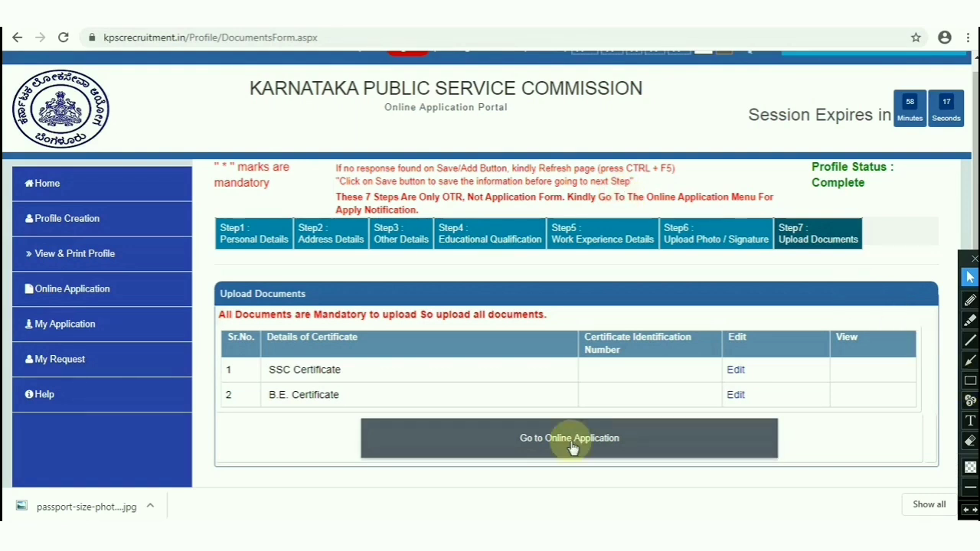
Open the Gazetted Probationers 2017-18 application form (PSC1-E(1)-GP/20) from the open recruitments list.
left_click(573, 446)
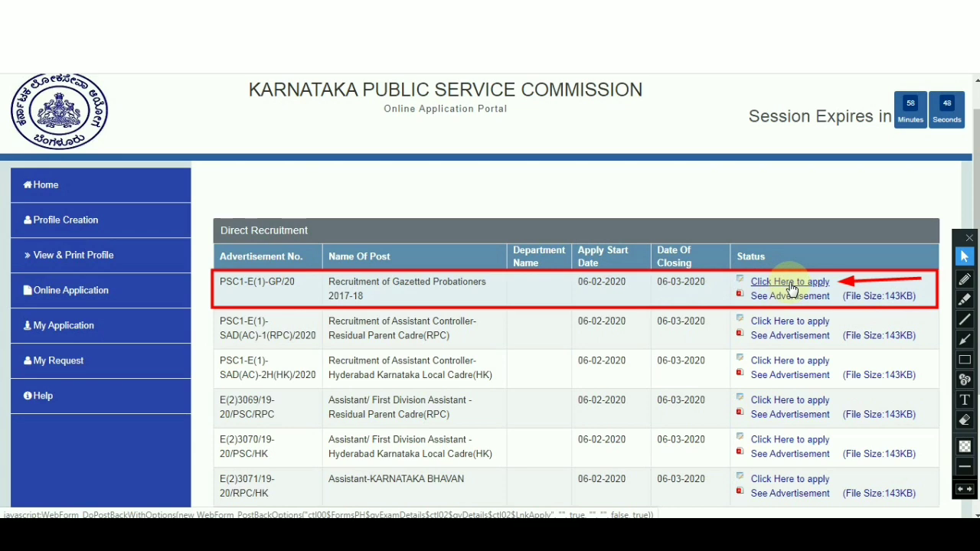
left_click(789, 283)
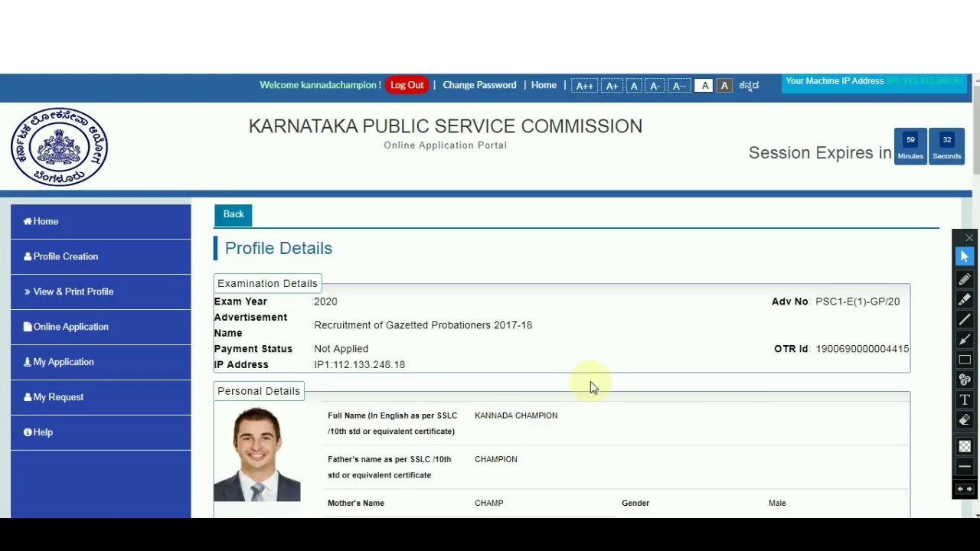
left_click_drag(977, 131, 978, 414)
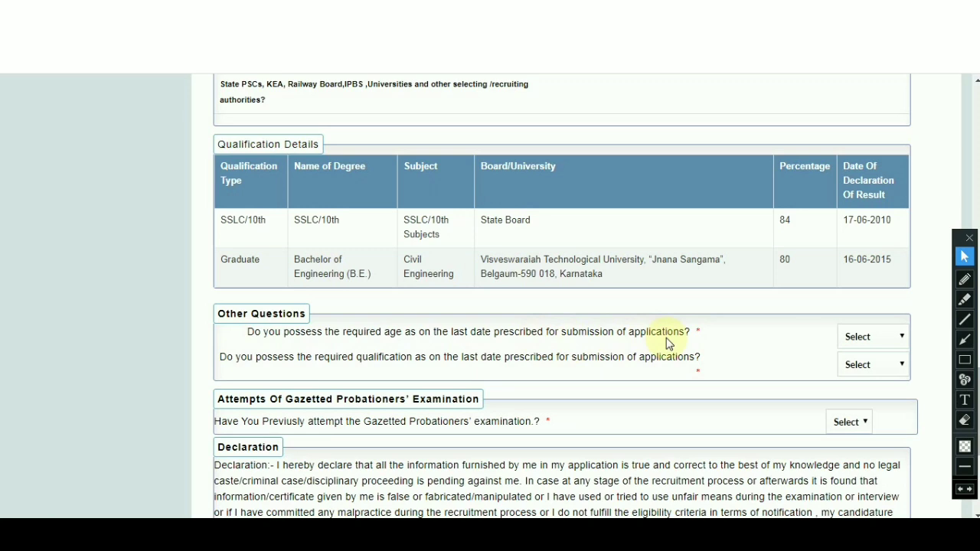
Answer Yes to both the required age and required qualification eligibility questions.
left_click(878, 339)
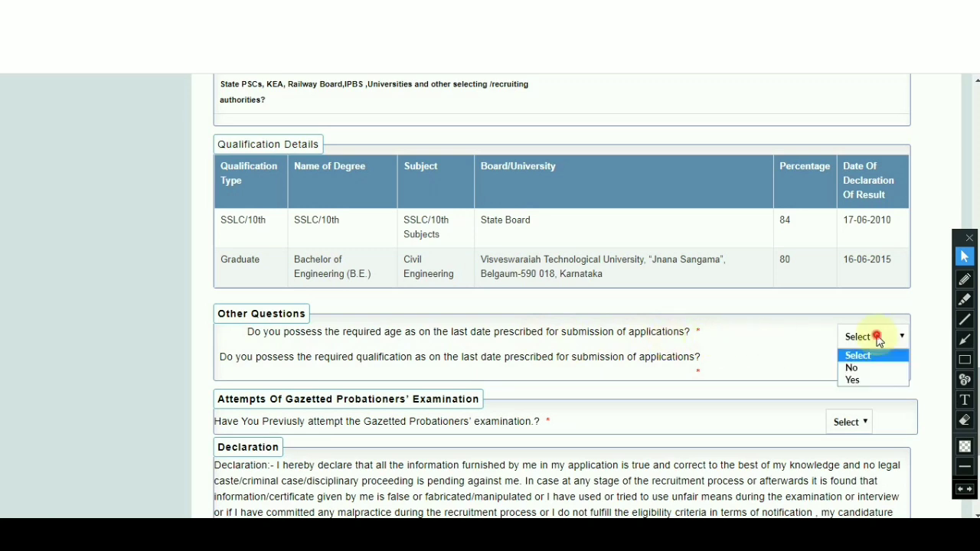
left_click(878, 380)
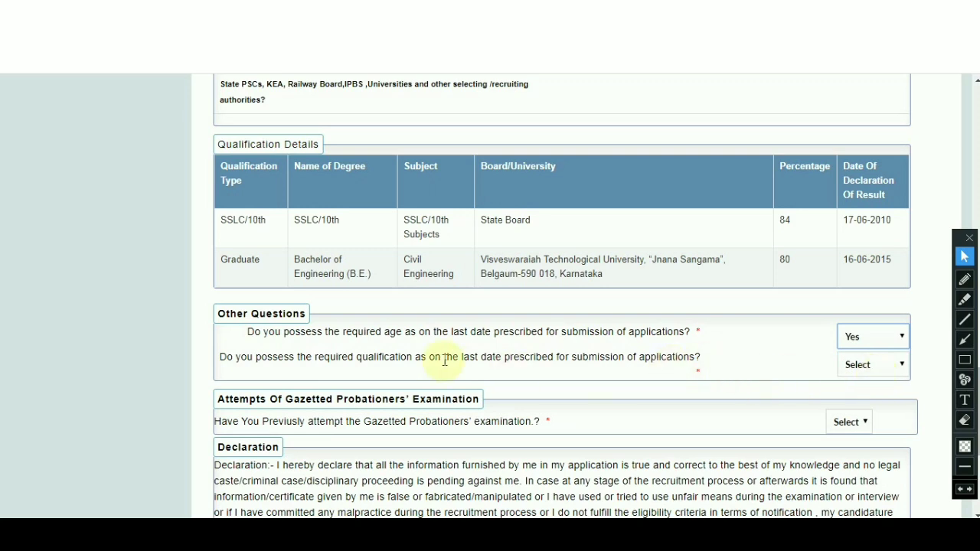
left_click(880, 368)
left_click(875, 406)
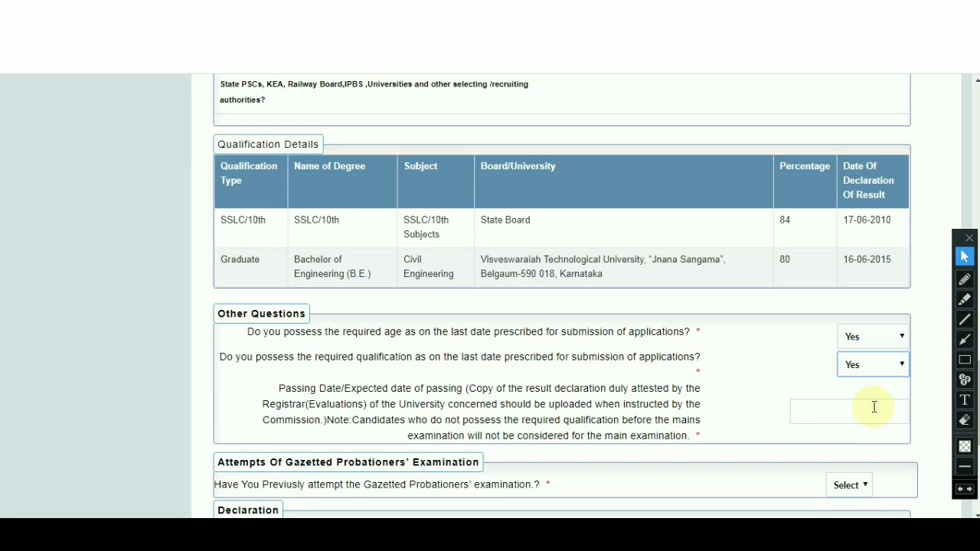
Pick 16 June 2015 as the qualification passing date in the calendar.
left_click(836, 415)
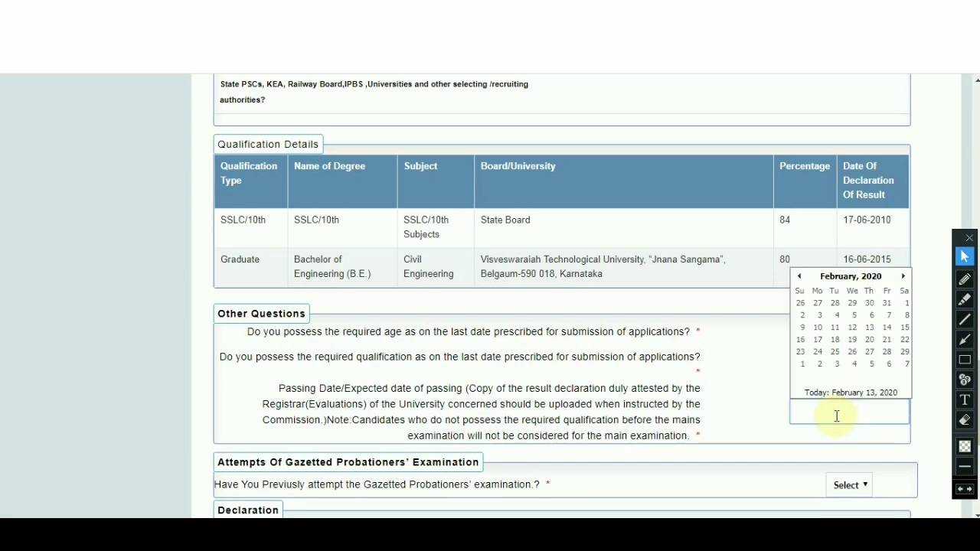
left_click(878, 279)
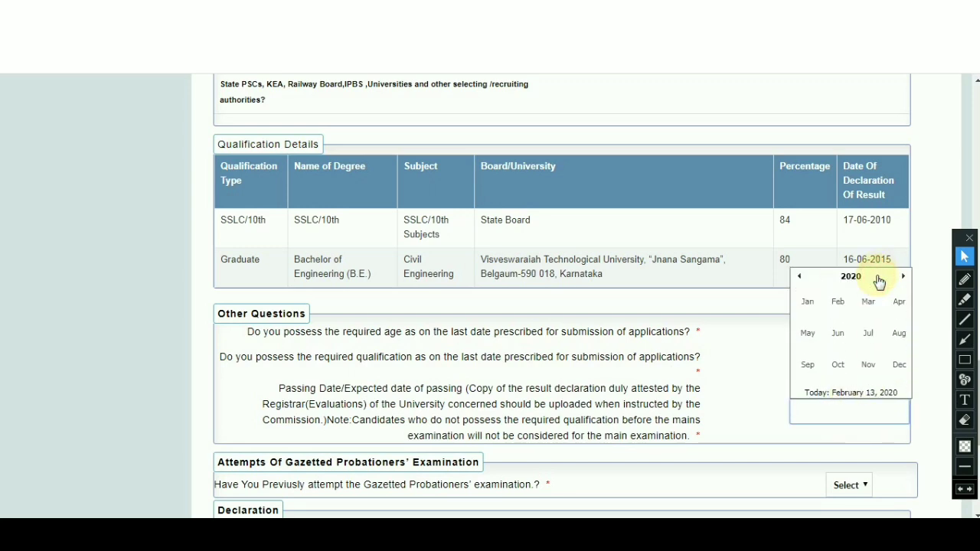
left_click(849, 280)
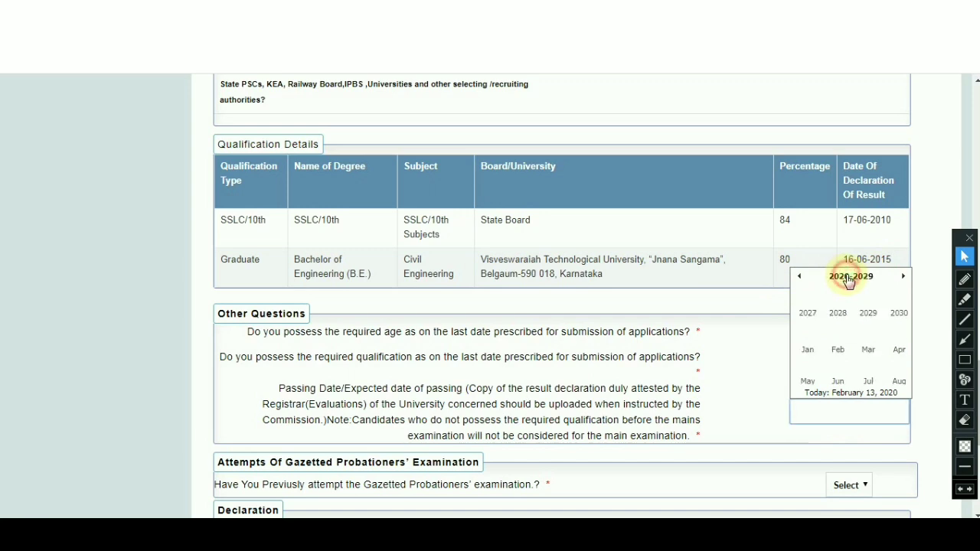
left_click(801, 279)
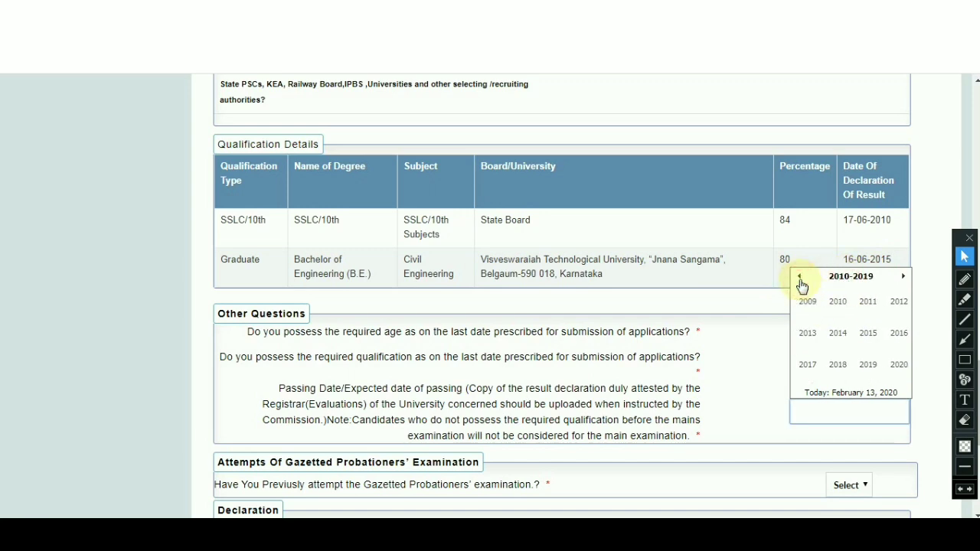
left_click(868, 335)
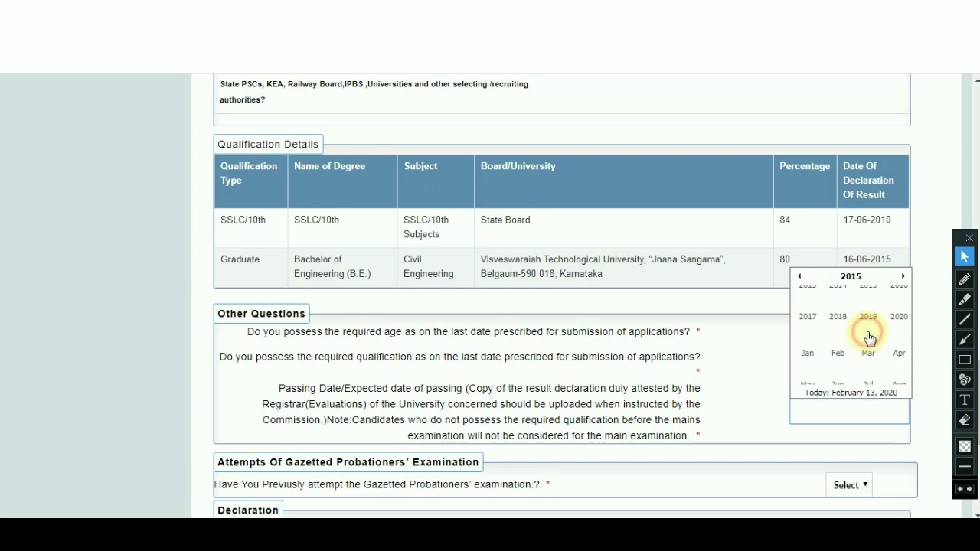
left_click(836, 334)
left_click(835, 330)
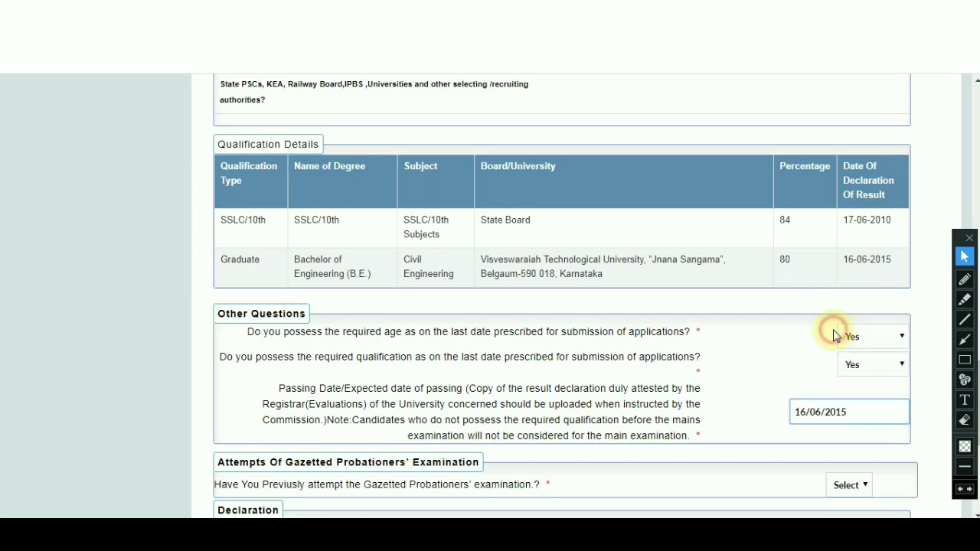
scroll(613, 257, "down", 5)
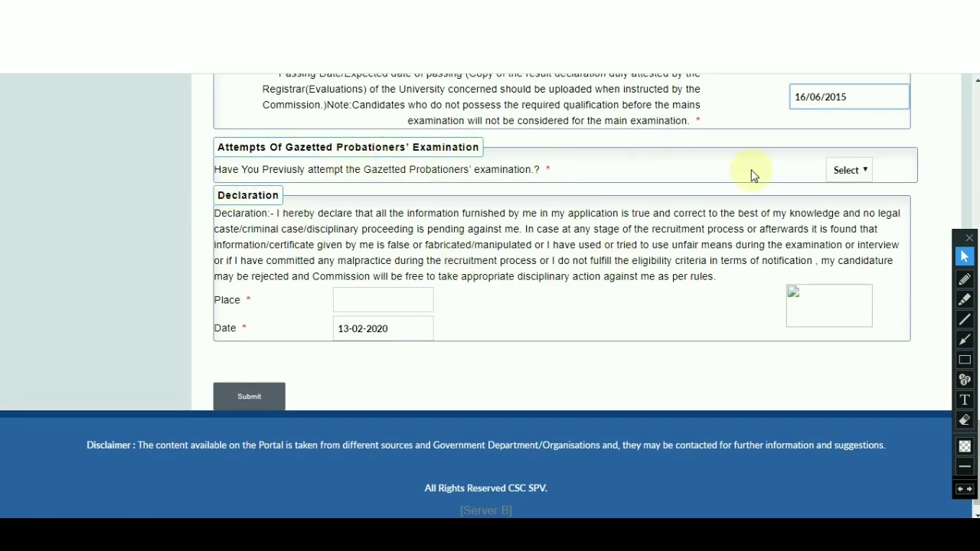
Answer No to the previous Gazetted Probationers attempts question.
left_click(847, 169)
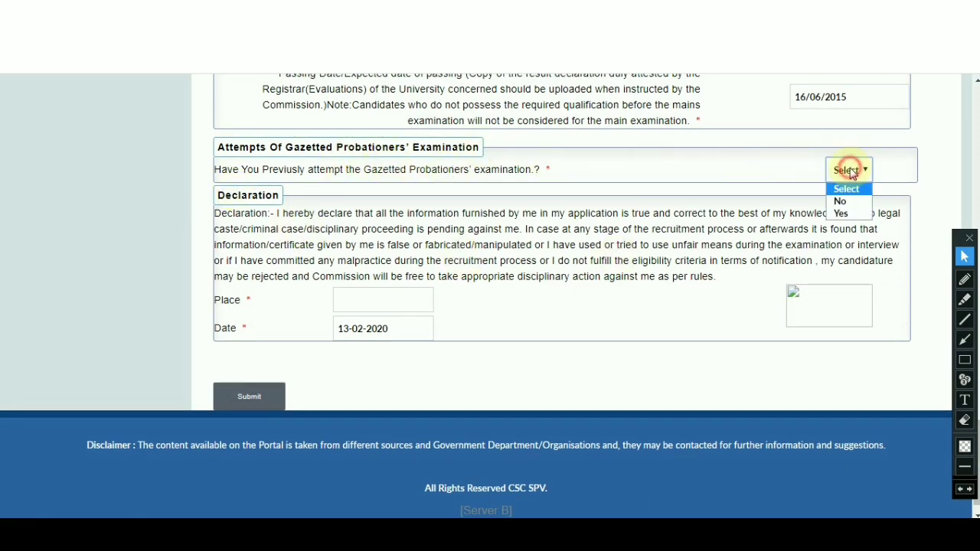
left_click(849, 214)
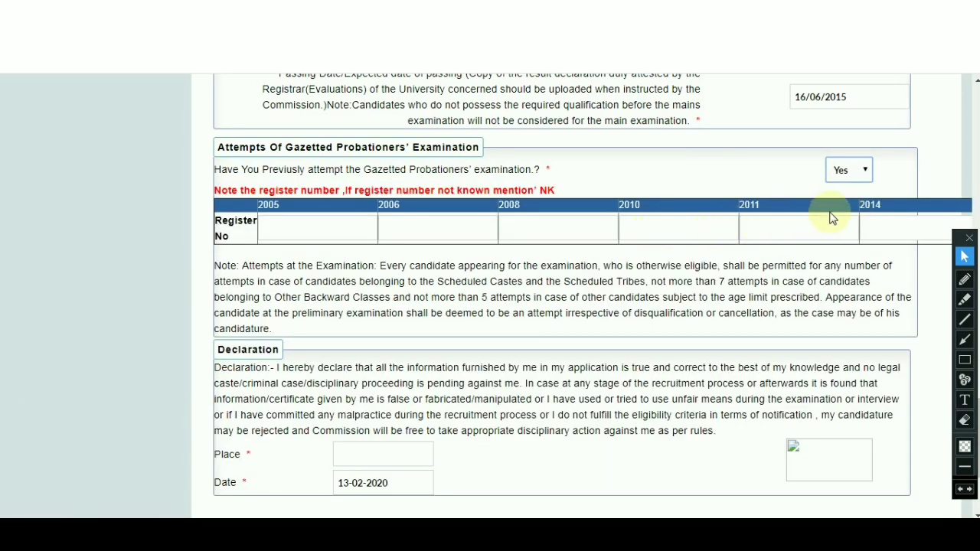
left_click(842, 170)
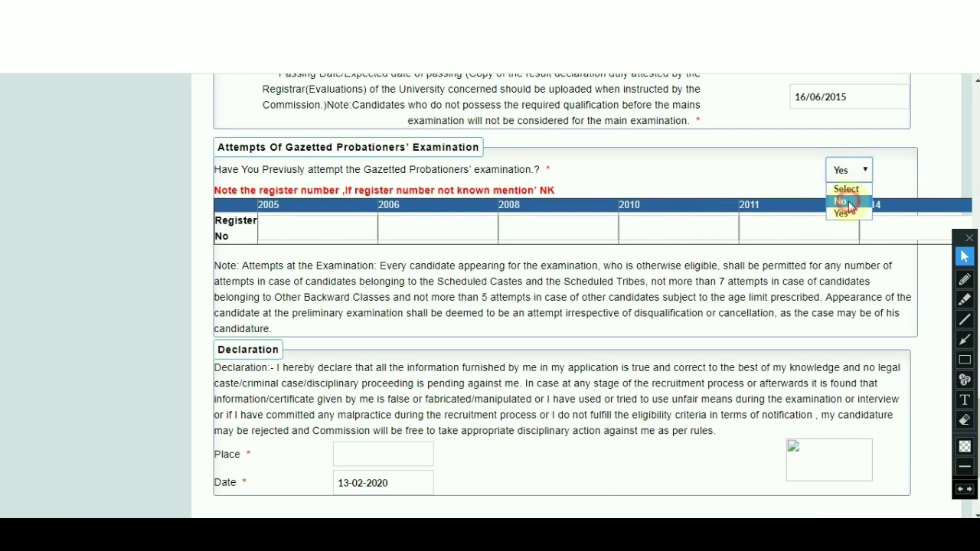
left_click(842, 201)
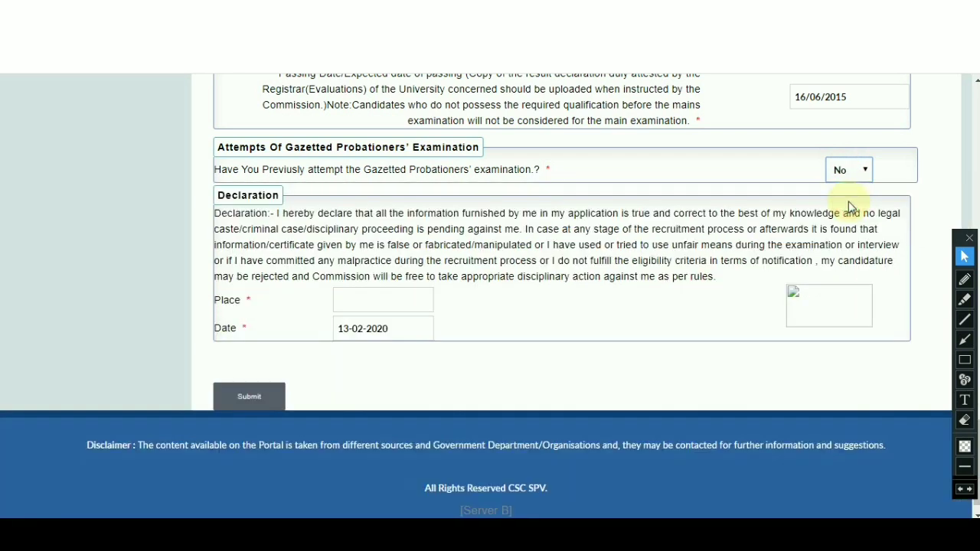
Set the declaration place to the suggested 'mysore'.
left_click(401, 298)
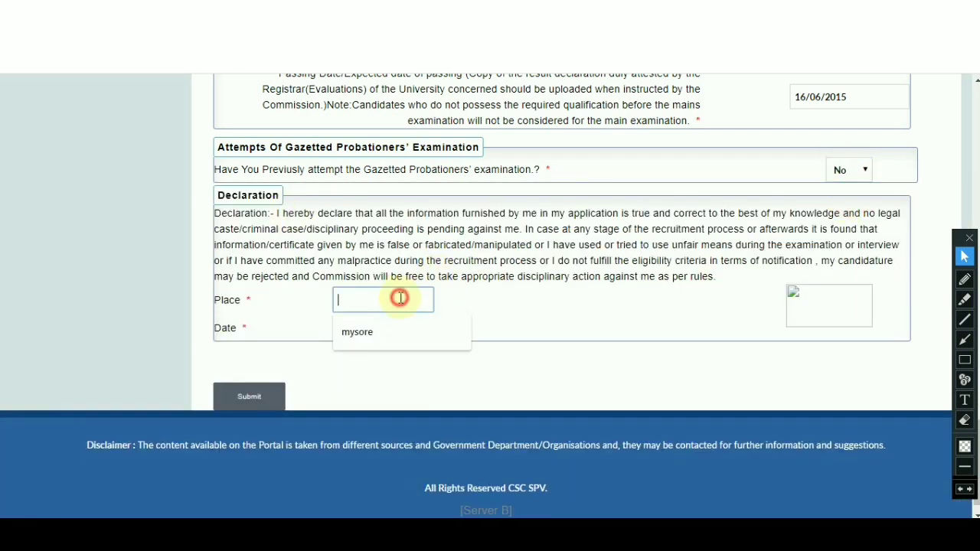
left_click(373, 335)
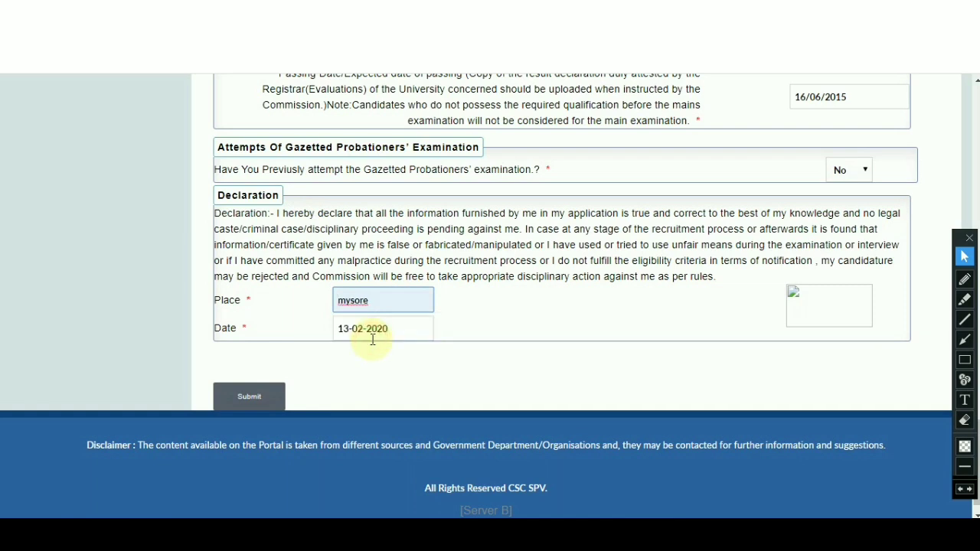
scroll(372, 335, "down", 1)
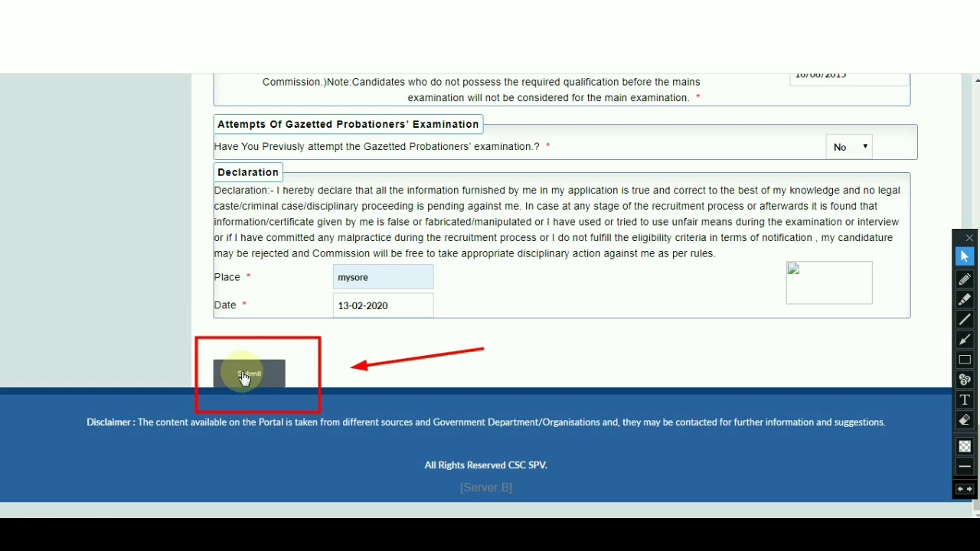
Submit the Gazetted Probationers form, confirm both dialogs, and proceed to the fee payment.
left_click(245, 378)
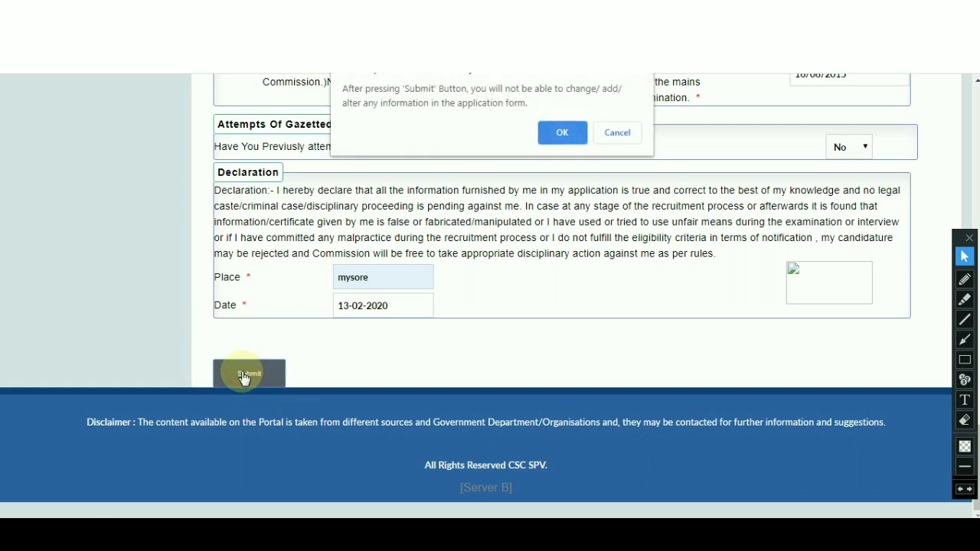
left_click(560, 135)
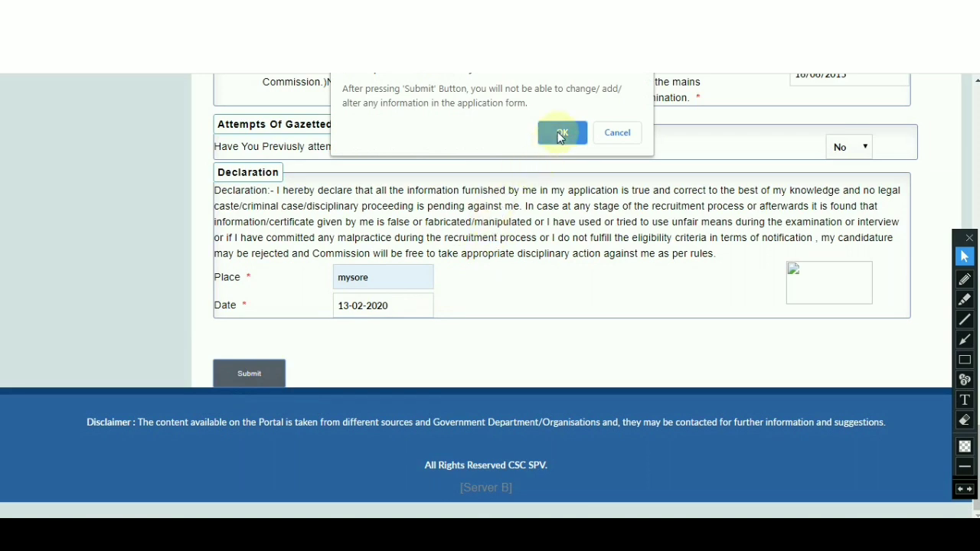
left_click(560, 135)
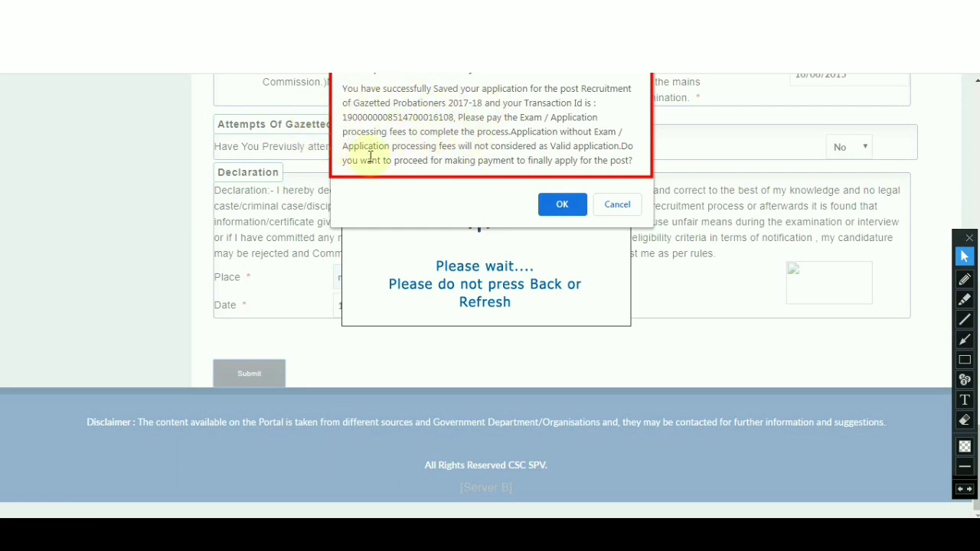
left_click(562, 206)
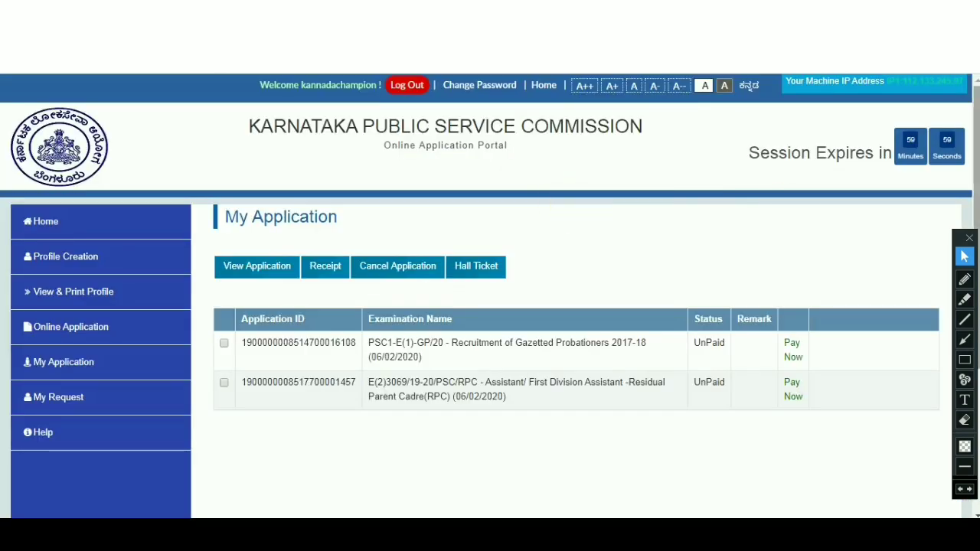
Tick the Gazetted Probationers row on My Application and use its Pay Now link.
scroll(790, 212, "down", 1)
scroll(978, 161, "down", 2)
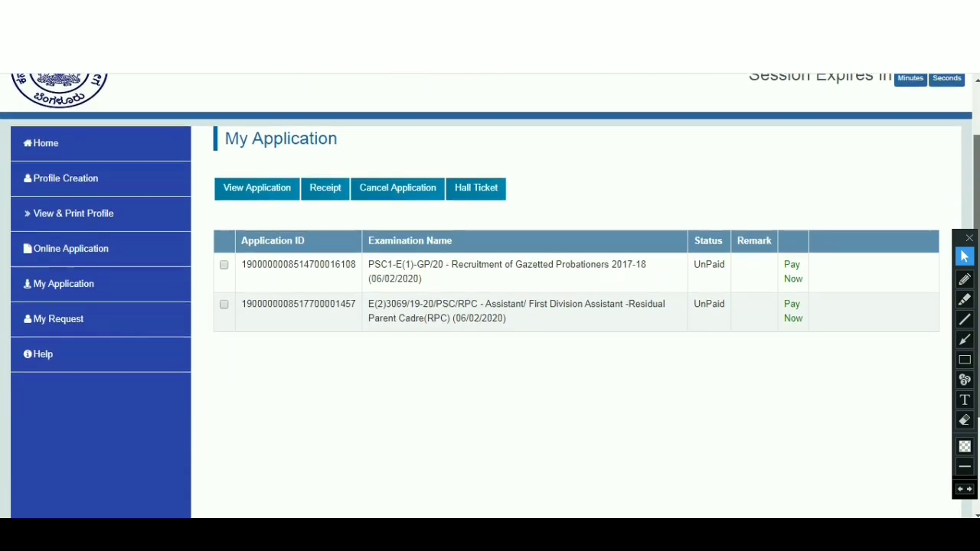
scroll(978, 161, "up", 3)
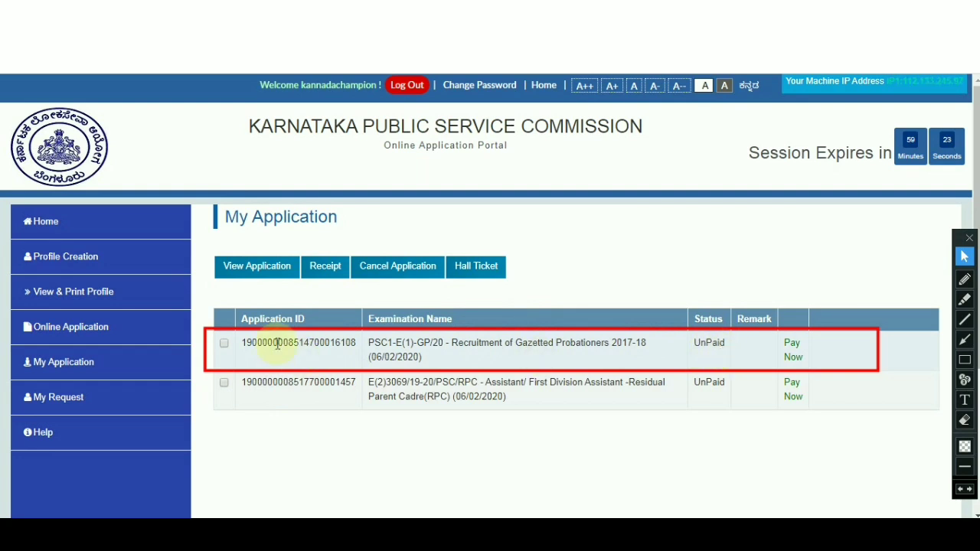
left_click(224, 344)
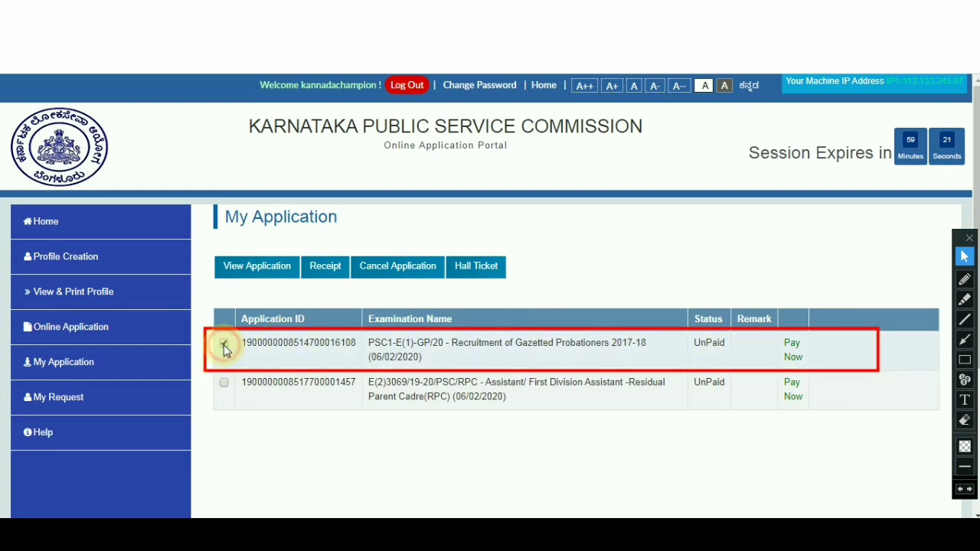
left_click(792, 349)
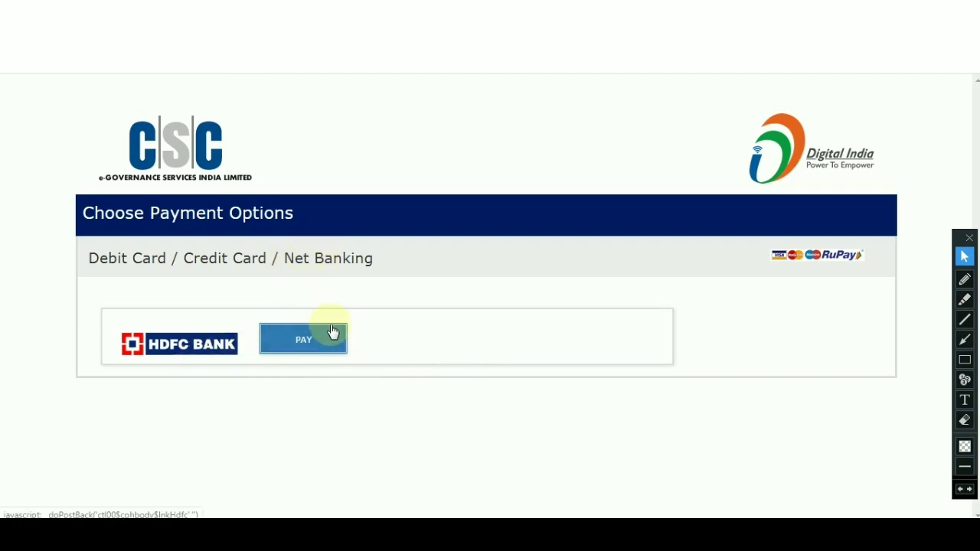
Choose the HDFC Bank PAY option on the CSC Choose Payment Options page.
left_click(317, 344)
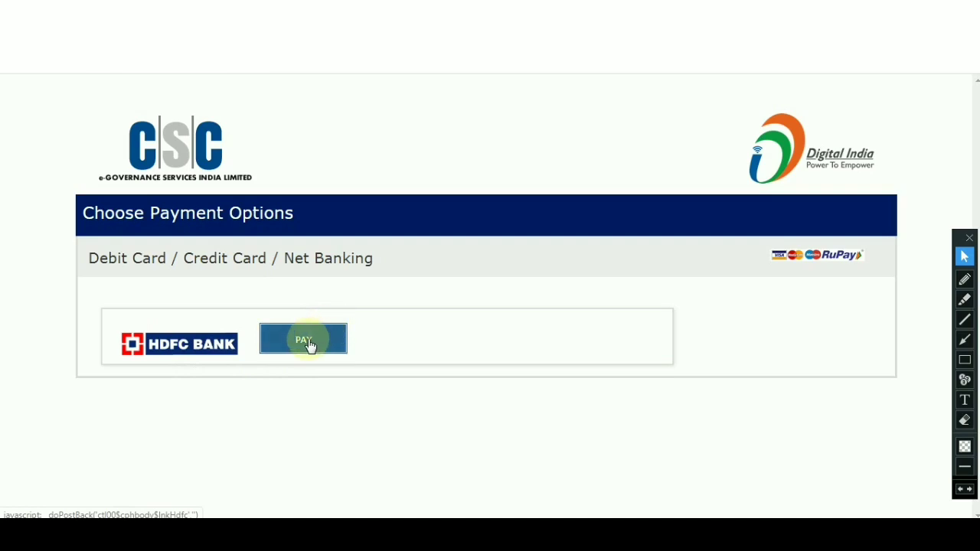
left_click(310, 345)
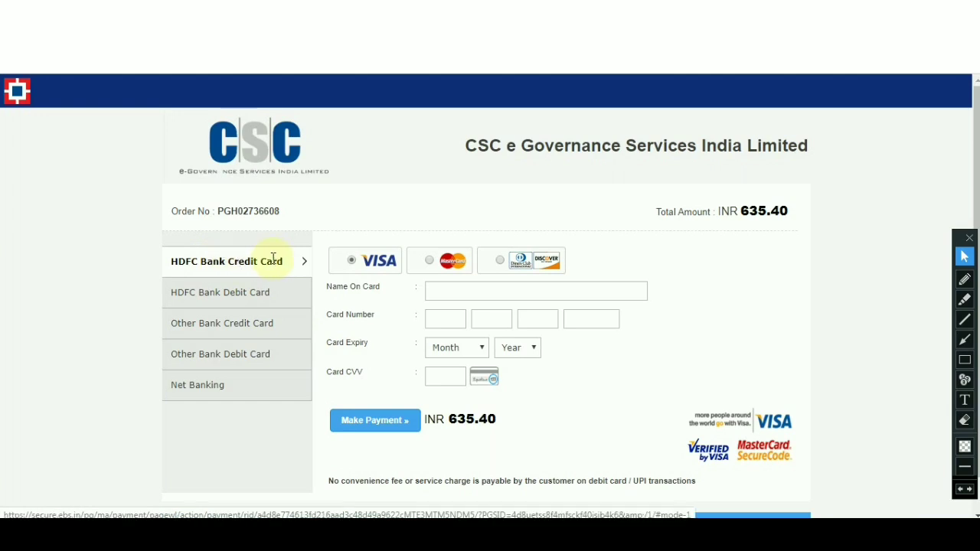
Look through the HDFC Debit, Other Bank Credit/Debit and Net Banking payment tabs without choosing a bank.
left_click(260, 294)
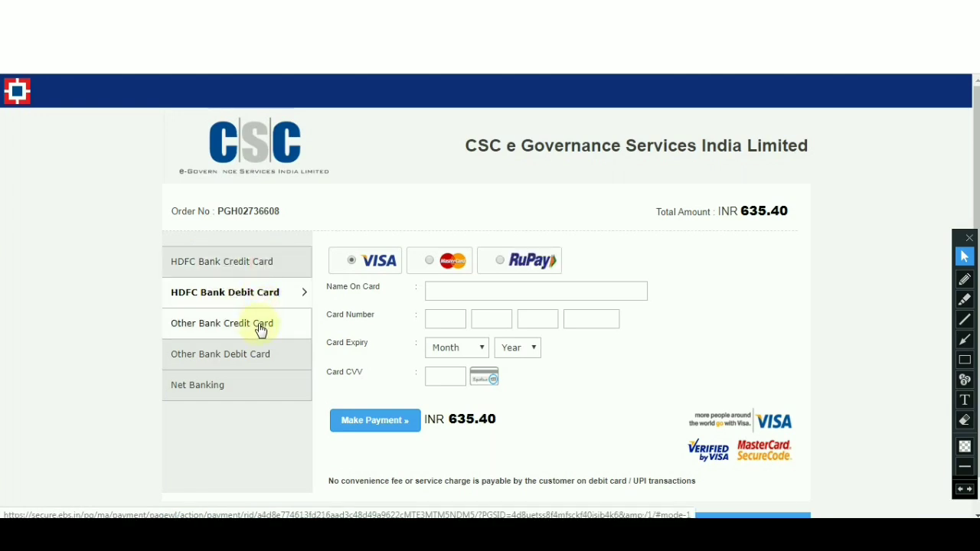
left_click(261, 326)
left_click(254, 364)
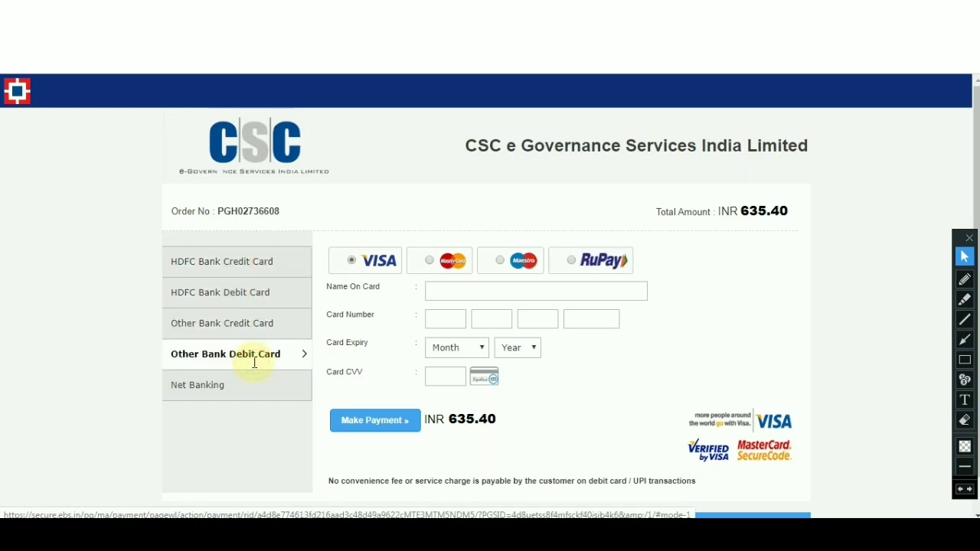
left_click(241, 383)
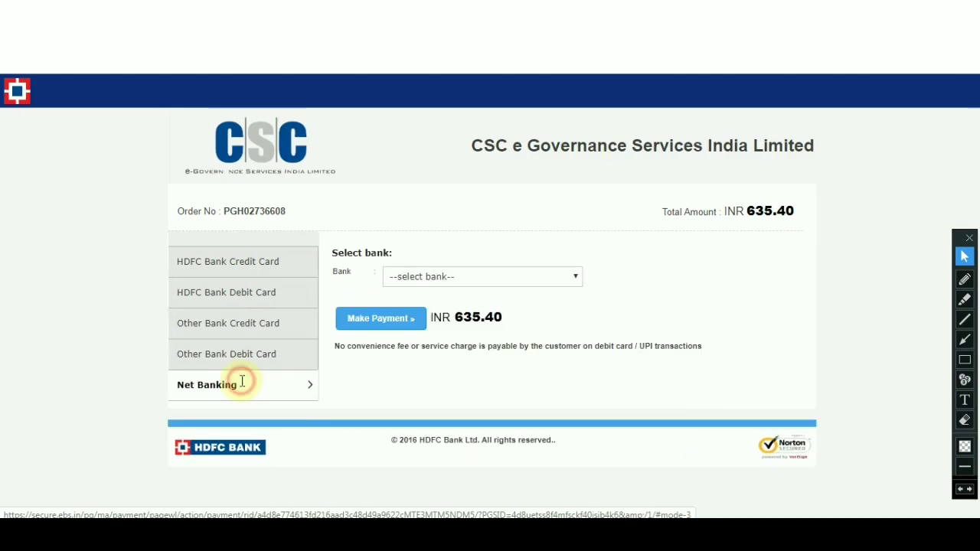
left_click(575, 277)
mouse_move(576, 324)
left_mouse_down()
mouse_move(582, 459)
mouse_move(576, 334)
left_mouse_up()
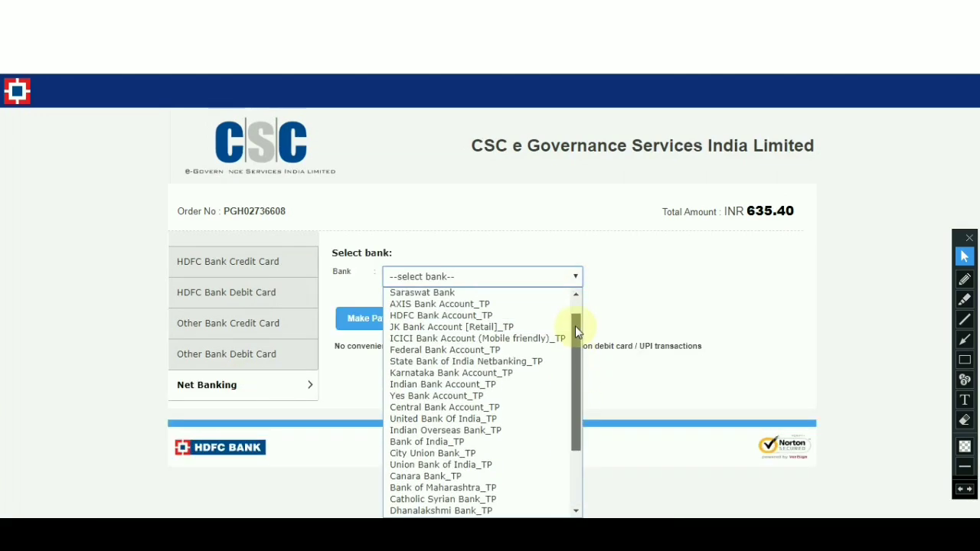
left_click(338, 288)
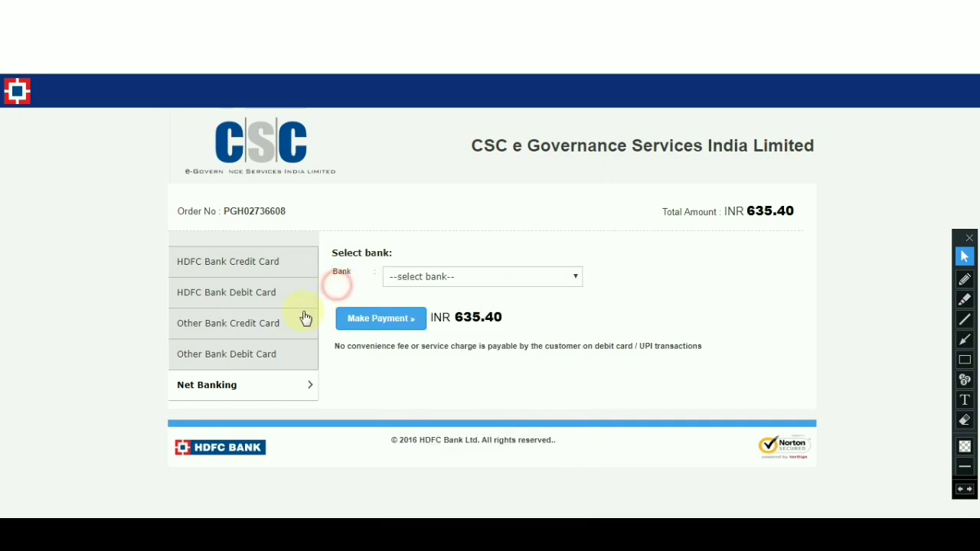
Settle on the Other Bank Credit Card form, checking its expiry month, year and security code fields.
left_click(244, 323)
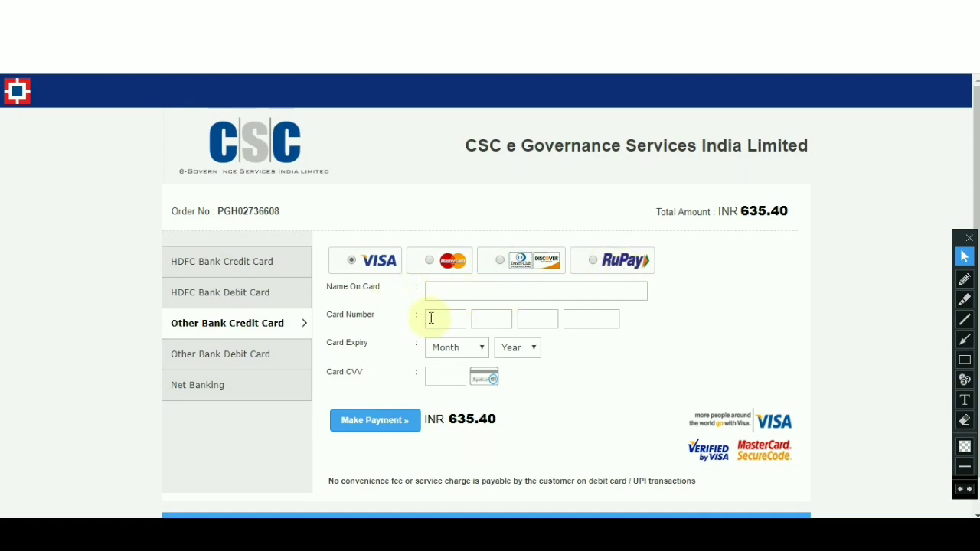
left_click(453, 358)
left_click(453, 354)
left_click(515, 352)
left_click(517, 352)
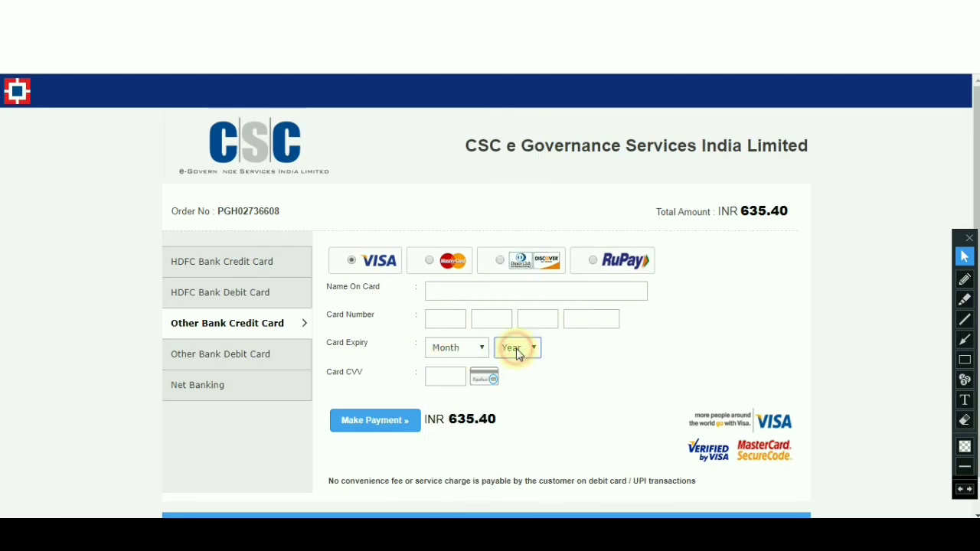
left_click(434, 382)
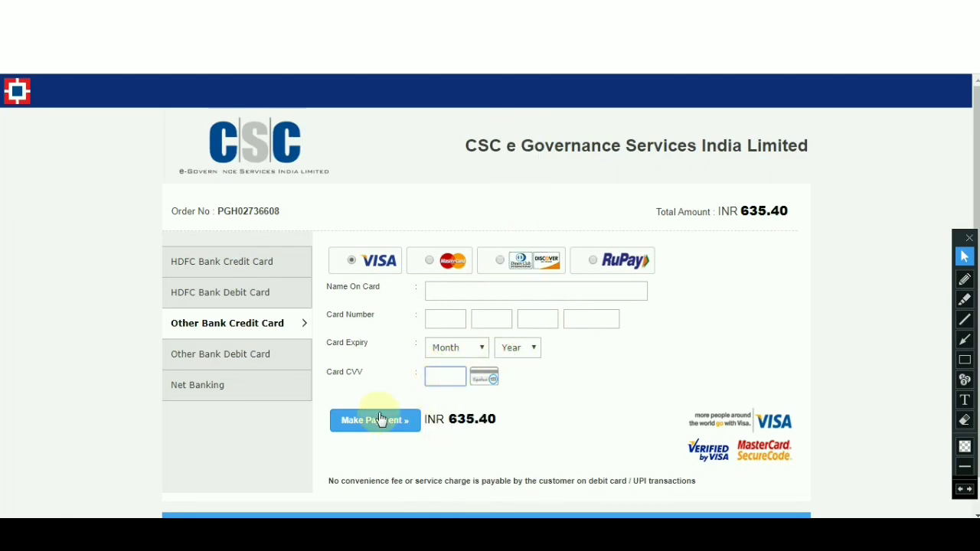